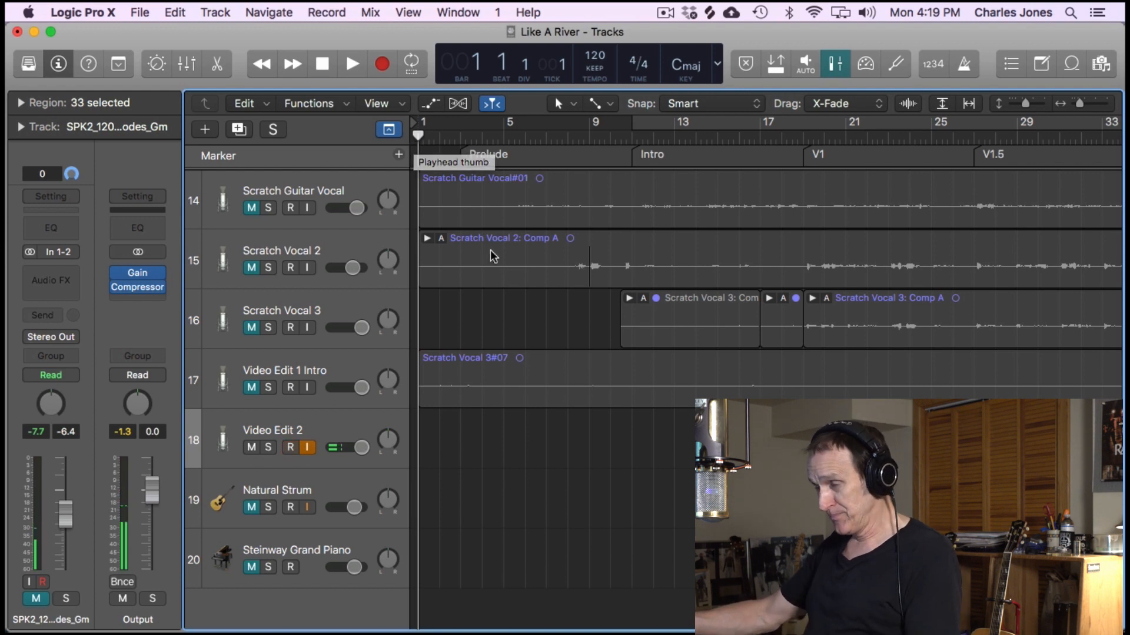
- Switch to Firefox and load splice.com in place of the open sample search page
scroll(493, 256, "up", 7)
scroll(493, 257, "down", 1)
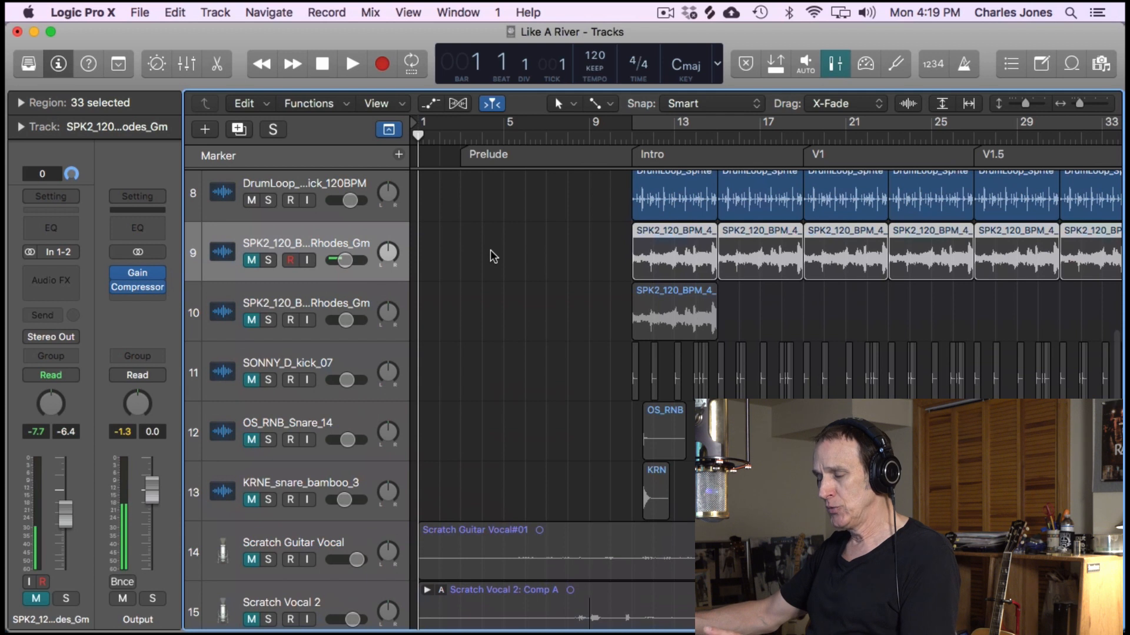
key("ctrl+Up")
left_click(406, 174)
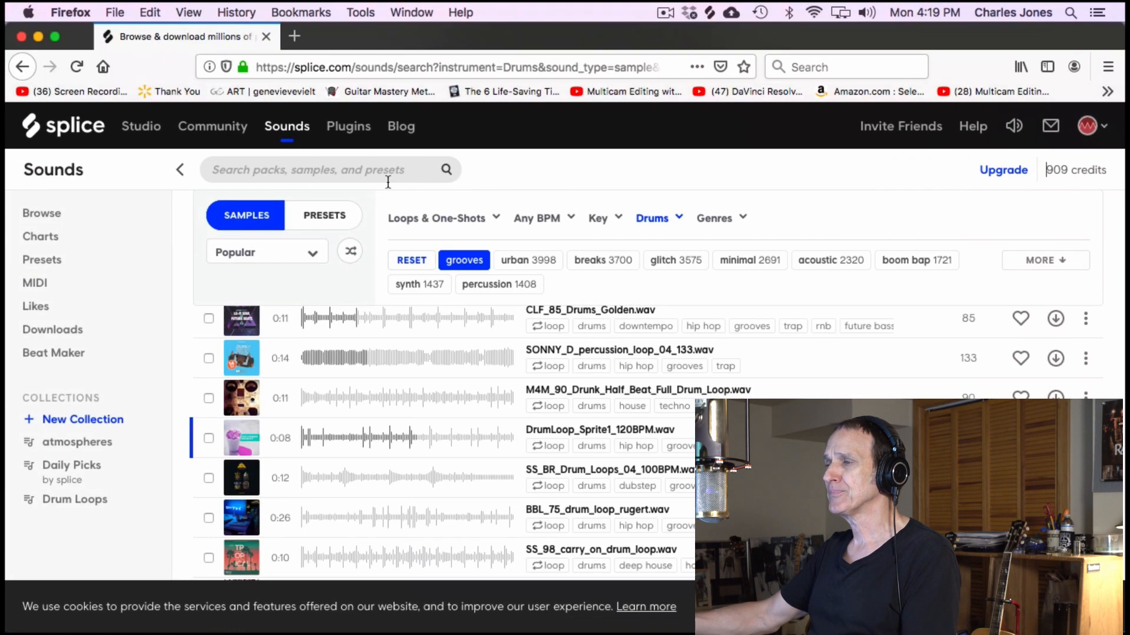
left_click(344, 67)
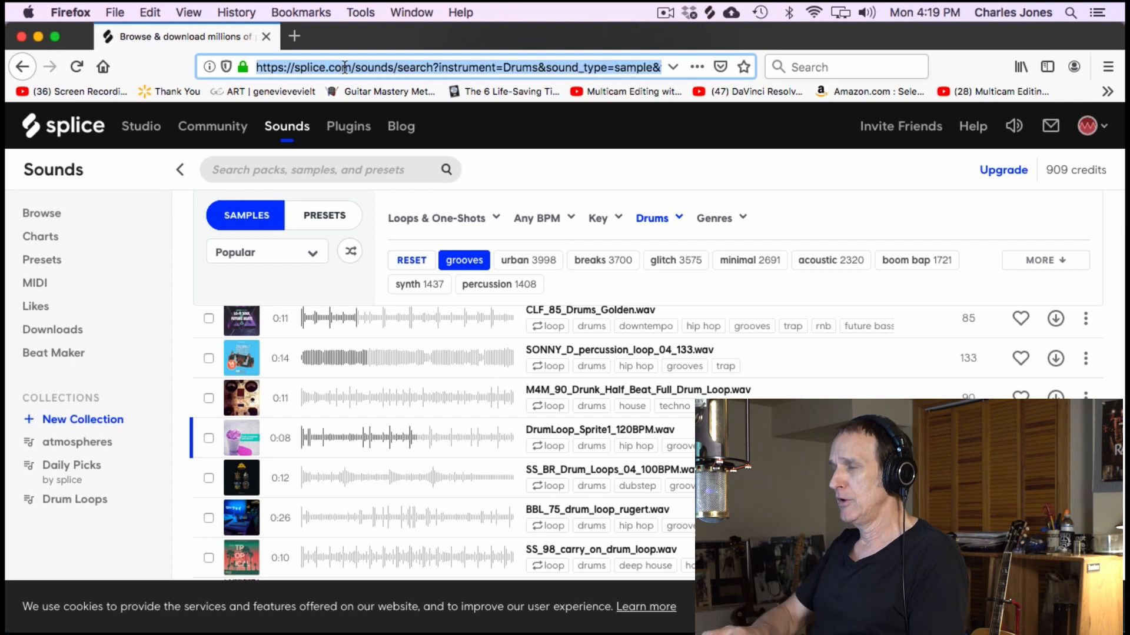
type("splice.com")
key("Return")
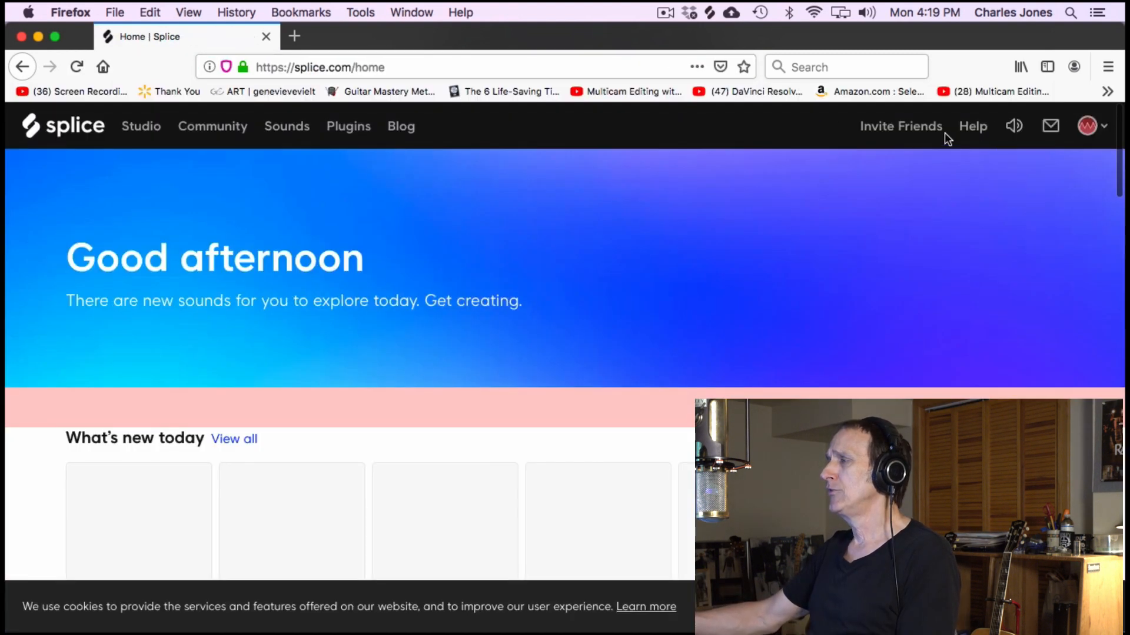
- Look over the Popular this week list and open the DECAP - Drums That Knock Vol. 8 pack
scroll(636, 329, "down", 2)
scroll(636, 331, "down", 6)
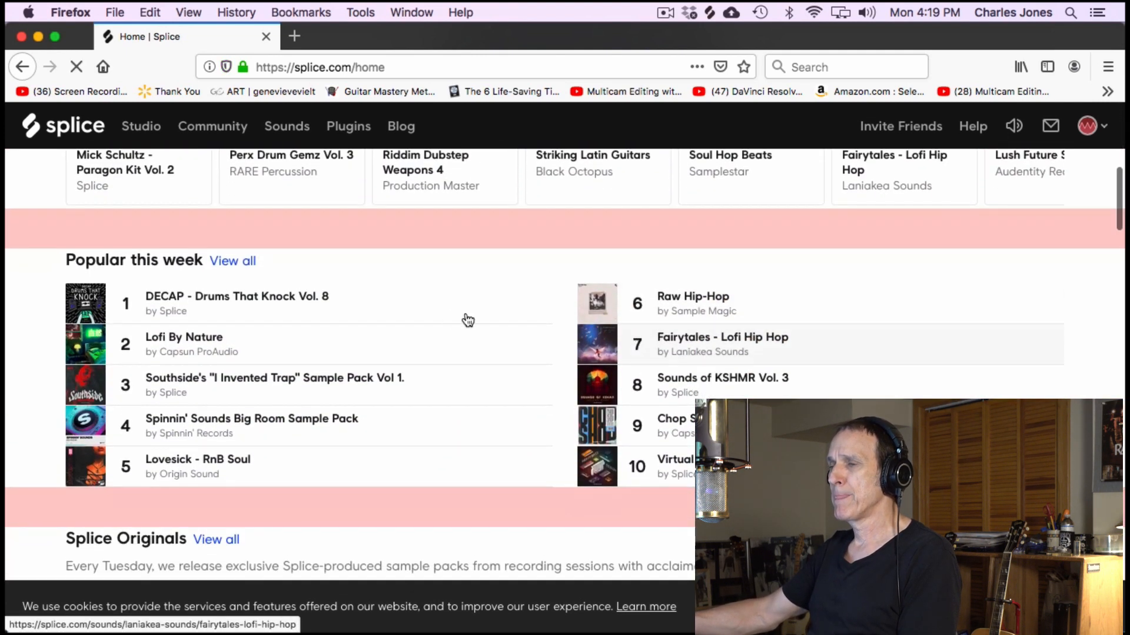
scroll(587, 303, "up", 8)
scroll(587, 303, "down", 7)
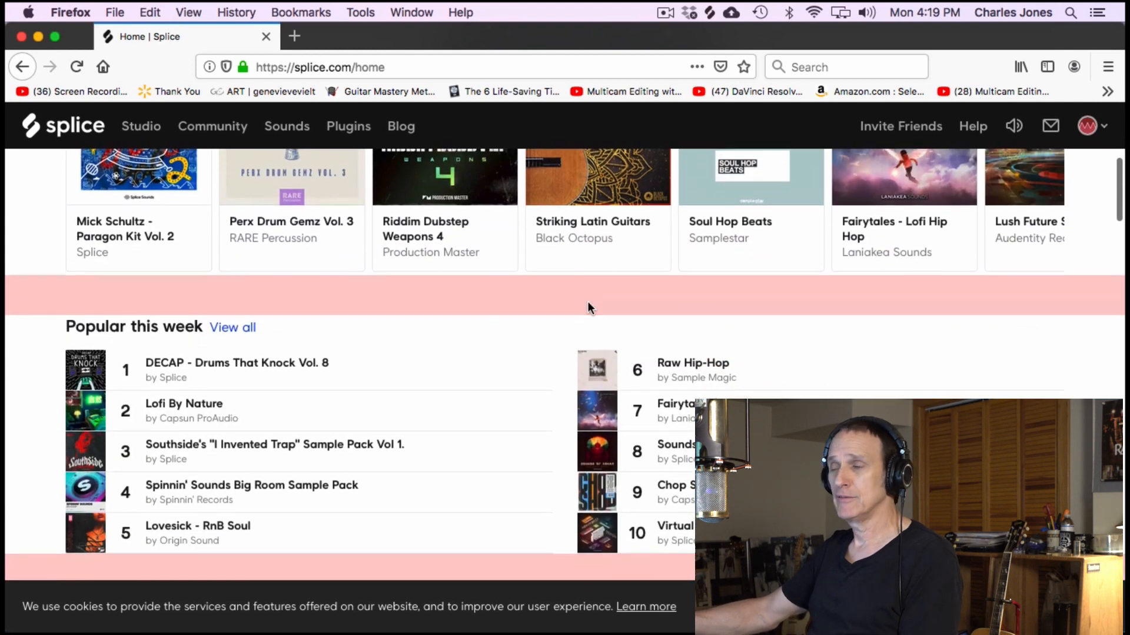
scroll(587, 301, "up", 1)
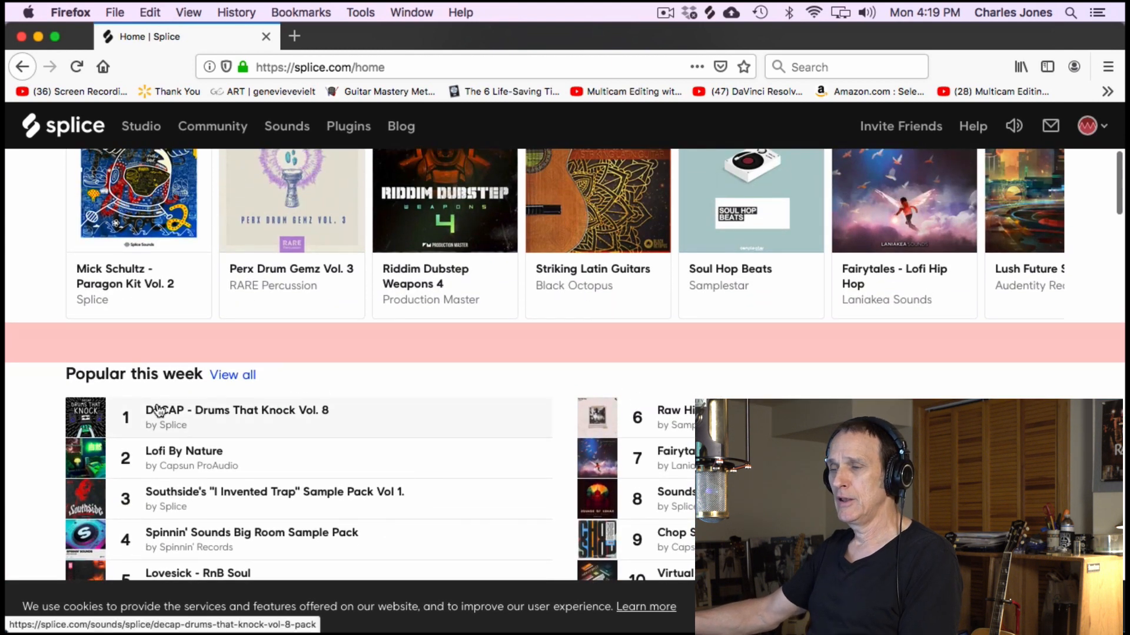
scroll(419, 428, "down", 4)
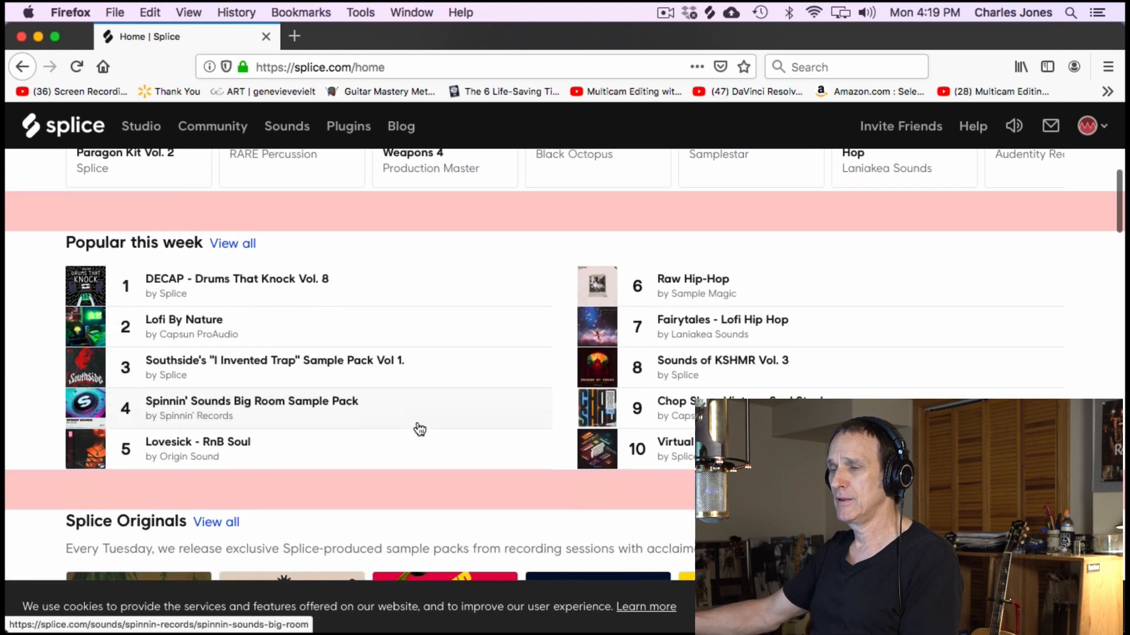
left_click(129, 277)
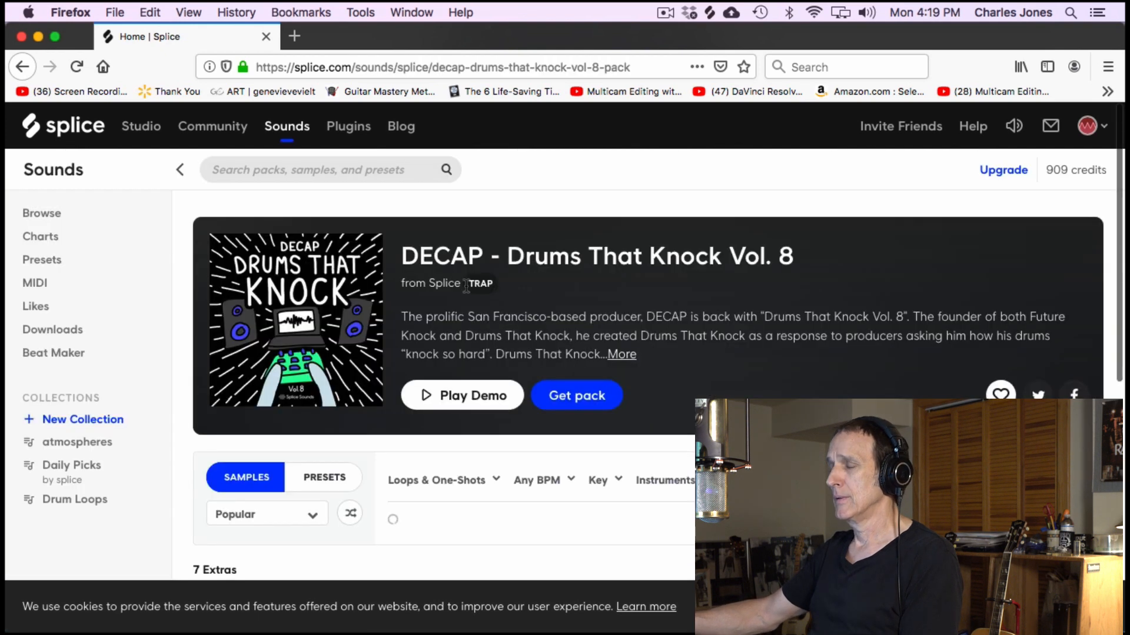
- Look through the pack's list of one-shots and loops, checking filenames, tags and lengths
scroll(466, 286, "down", 5)
scroll(474, 337, "up", 6)
scroll(474, 337, "down", 6)
scroll(473, 337, "up", 2)
scroll(474, 337, "down", 5)
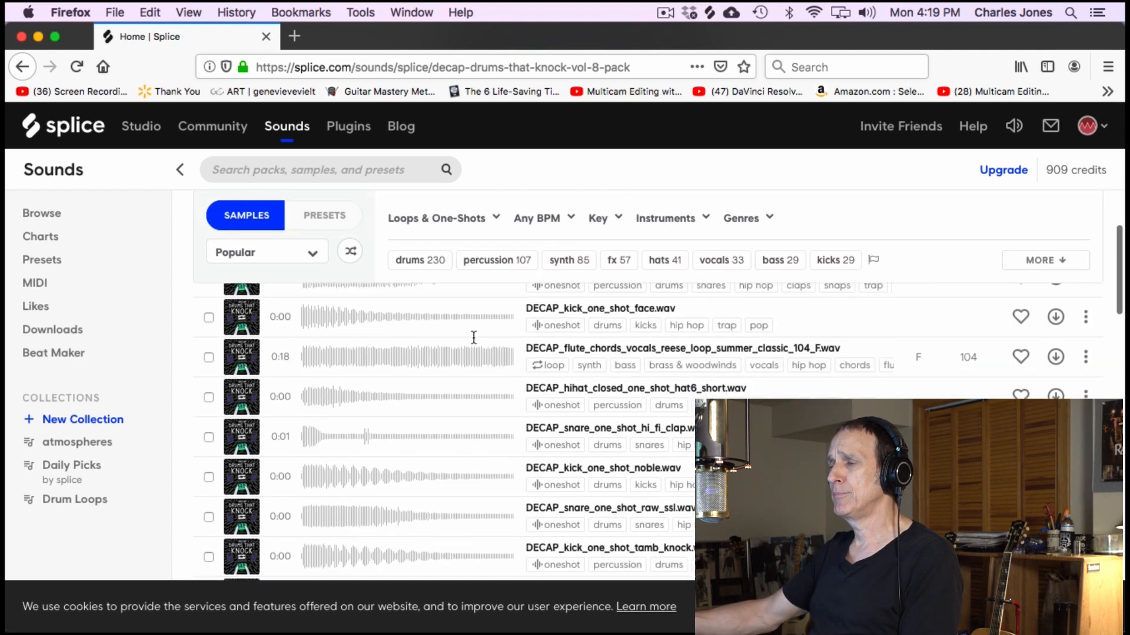
scroll(474, 341, "up", 1)
scroll(474, 343, "up", 2)
scroll(475, 343, "down", 4)
scroll(474, 344, "down", 7)
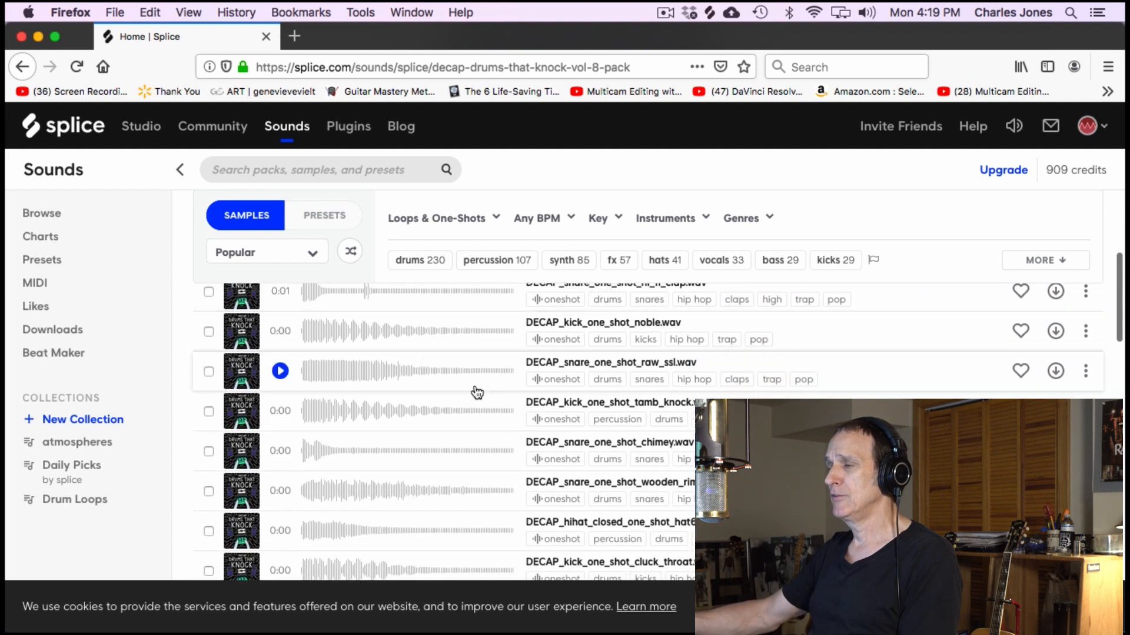
scroll(474, 391, "down", 8)
scroll(474, 390, "down", 10)
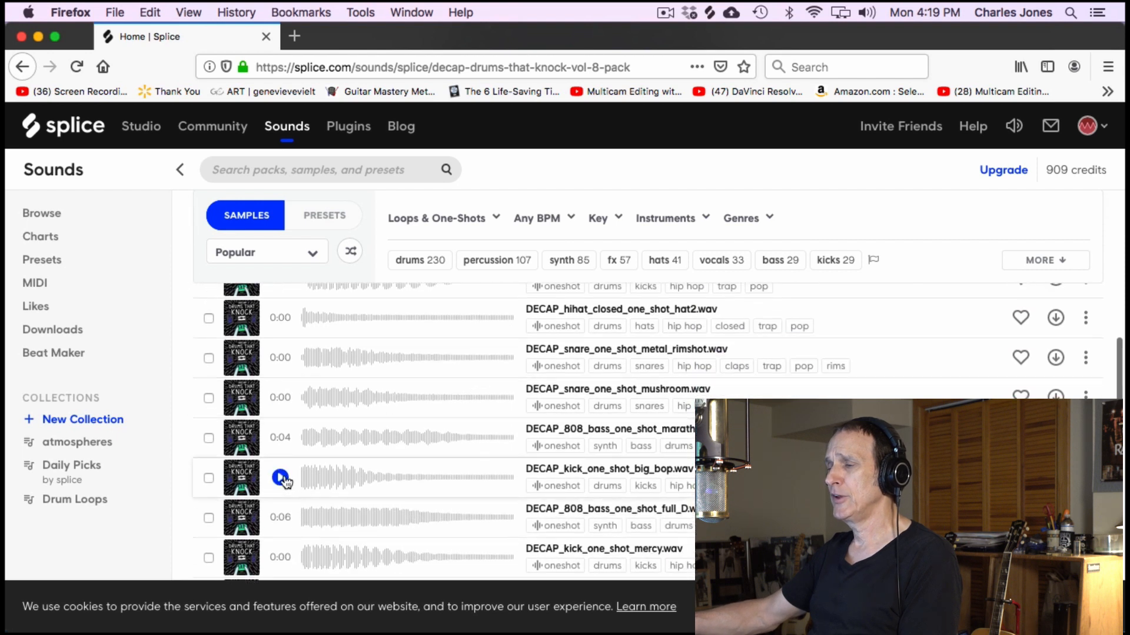
- Audition DECAP_kick_one_shot_big_bop, the 808 bass one-shot above it and DECAP_hihat_closed_one_shot_hat3_long among the pack's samples
left_click(285, 482)
left_click(281, 437)
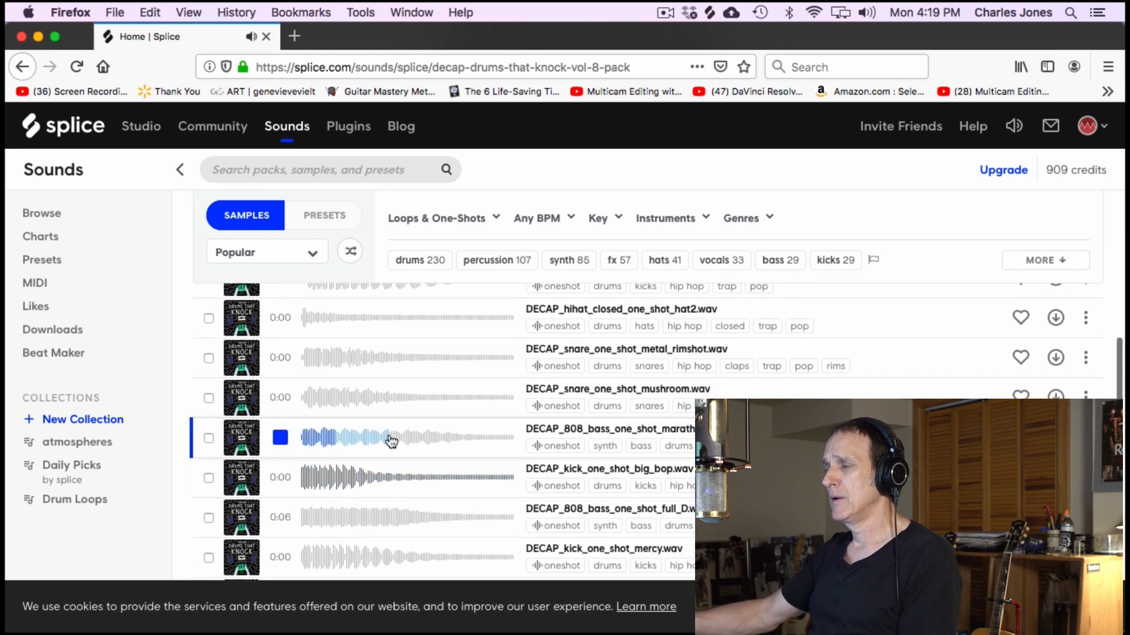
scroll(391, 441, "down", 6)
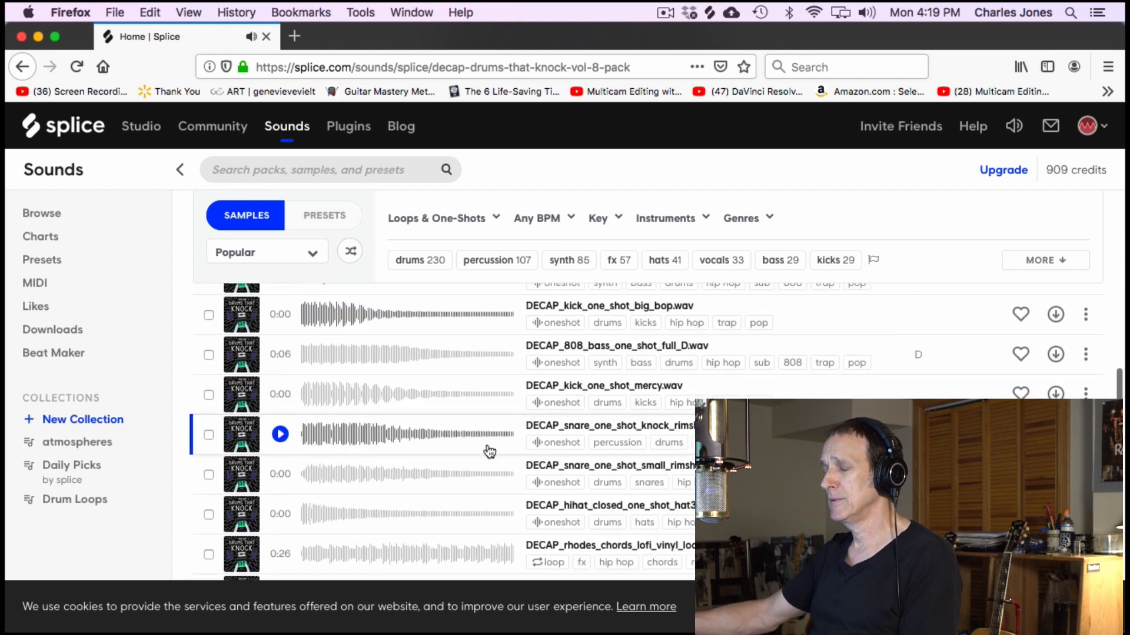
scroll(281, 447, "down", 5)
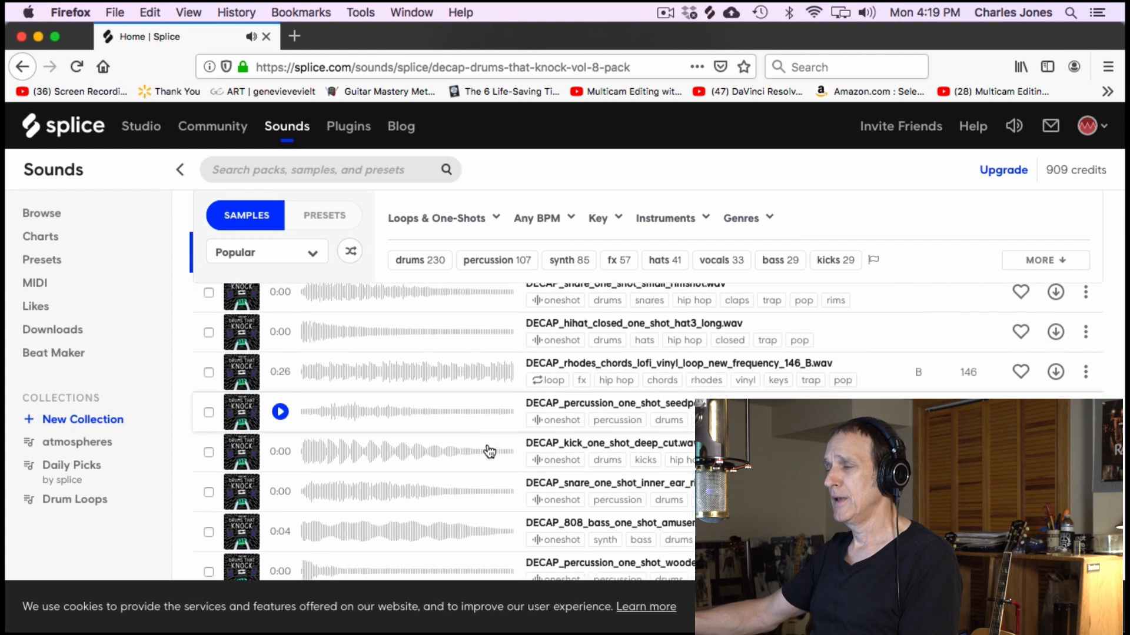
left_click(280, 332)
scroll(387, 402, "up", 1)
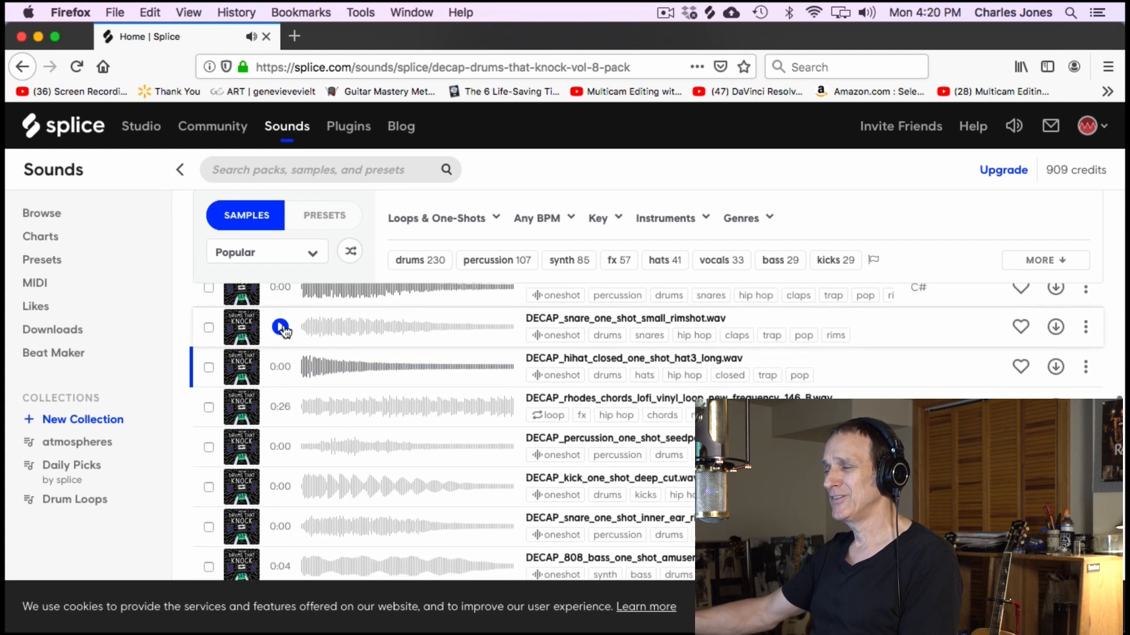
scroll(388, 401, "down", 8)
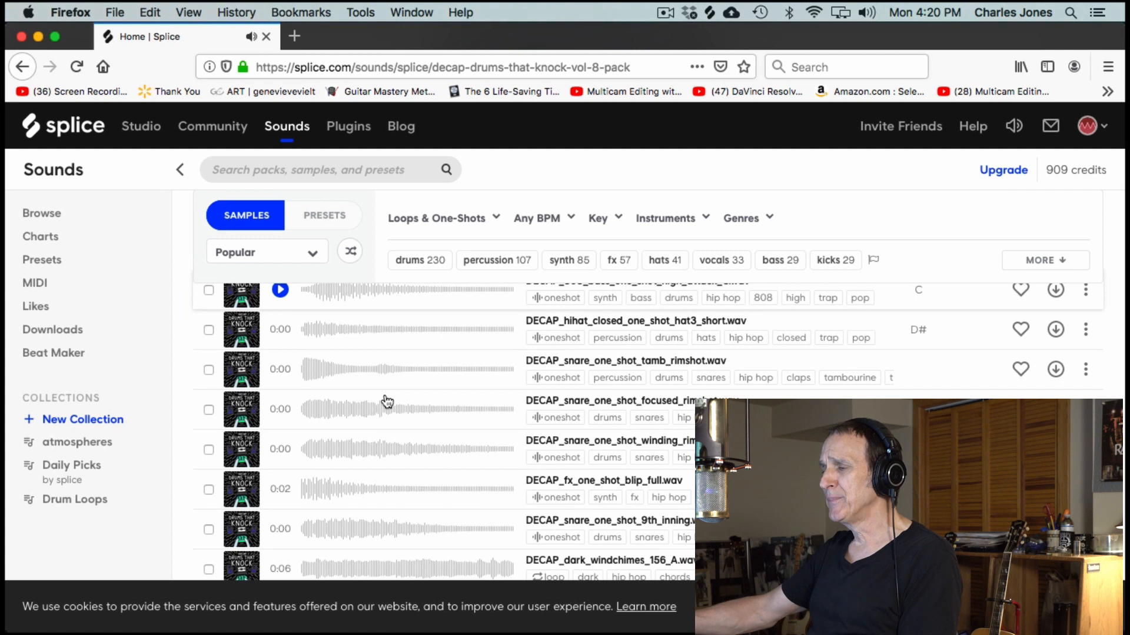
scroll(387, 402, "up", 15)
scroll(387, 400, "down", 4)
scroll(385, 400, "up", 4)
scroll(428, 526, "down", 4)
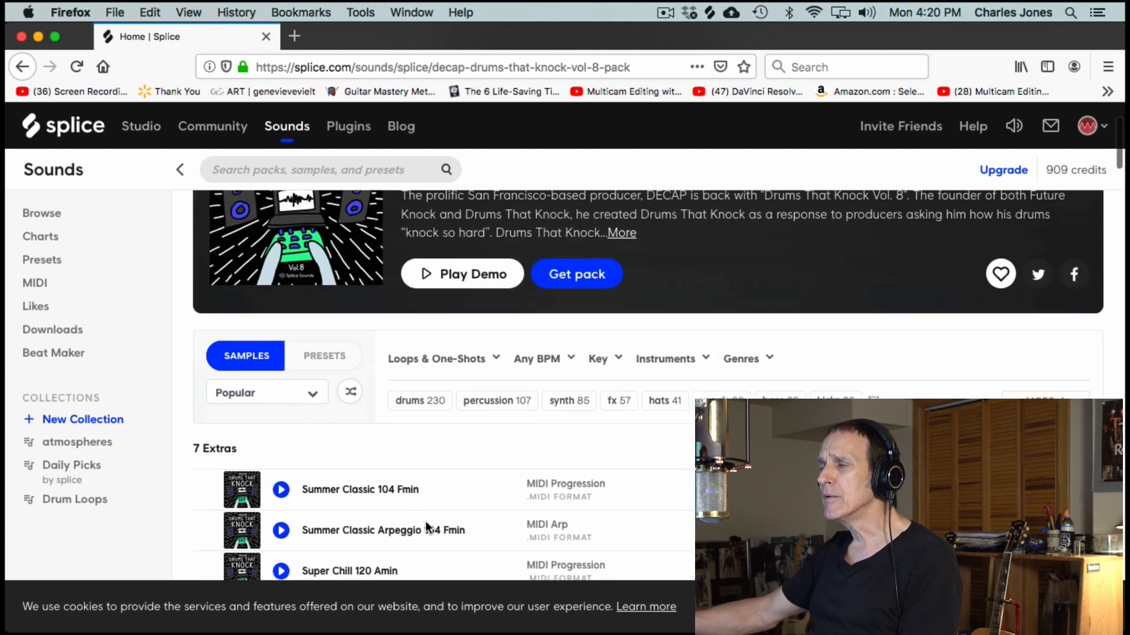
- Filter the pack's samples by the drums and grooves tags
scroll(343, 355, "up", 2)
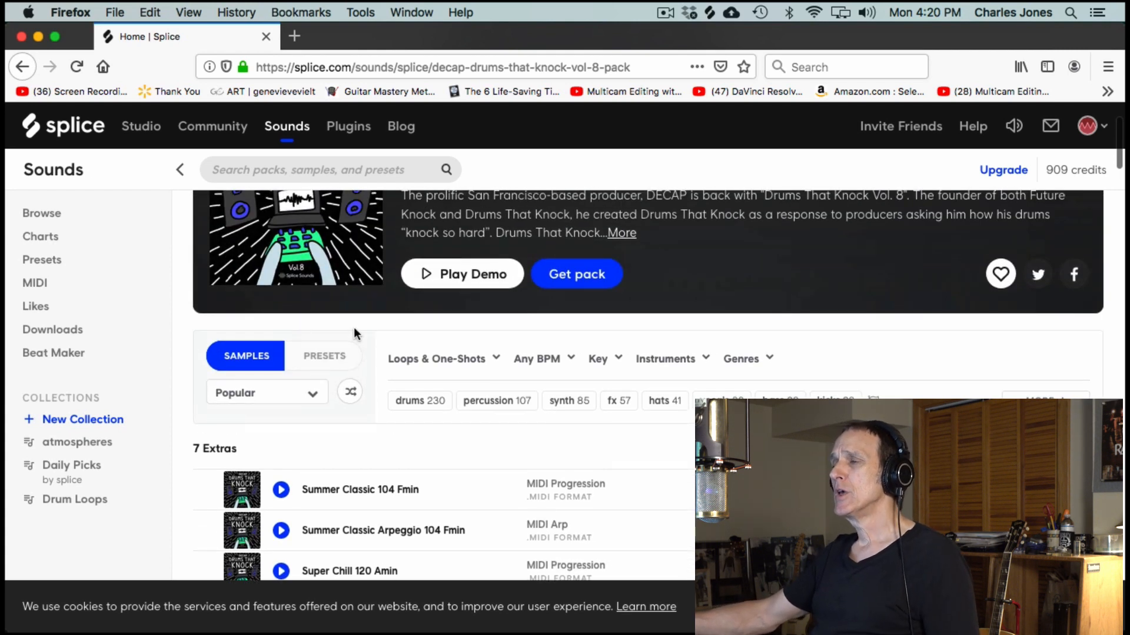
scroll(354, 329, "up", 2)
scroll(640, 528, "down", 2)
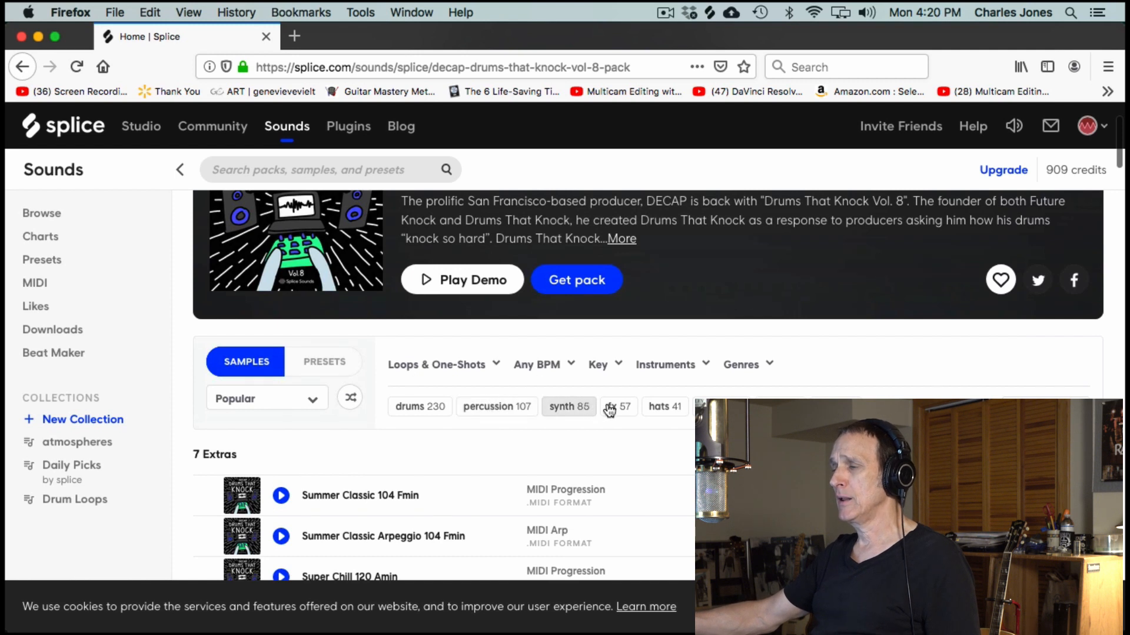
left_click(420, 407)
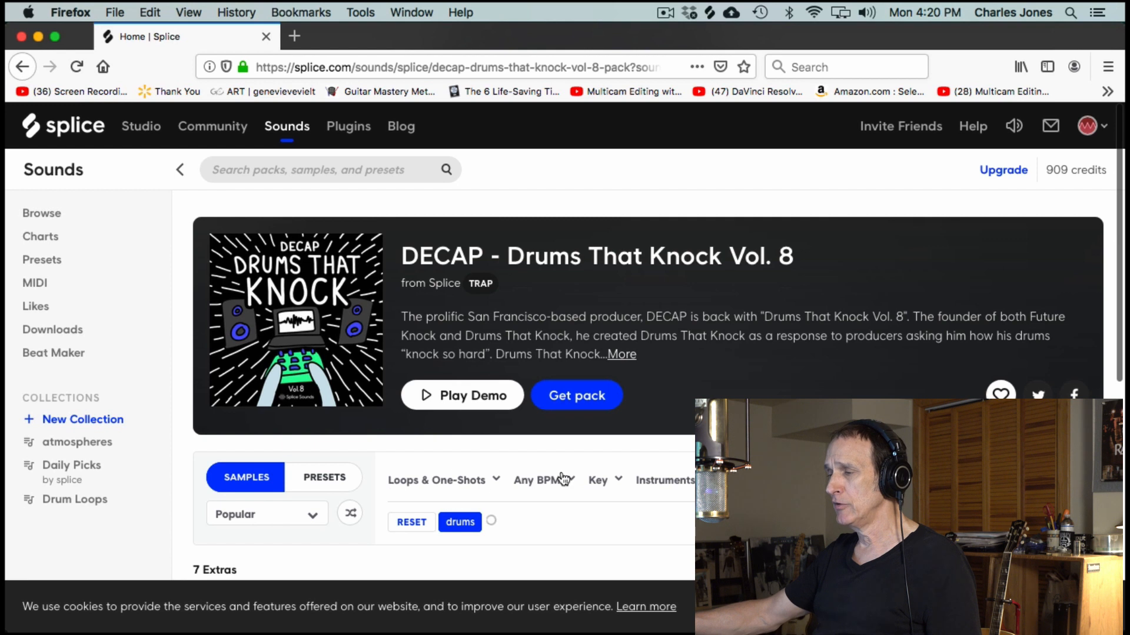
scroll(639, 501, "down", 3)
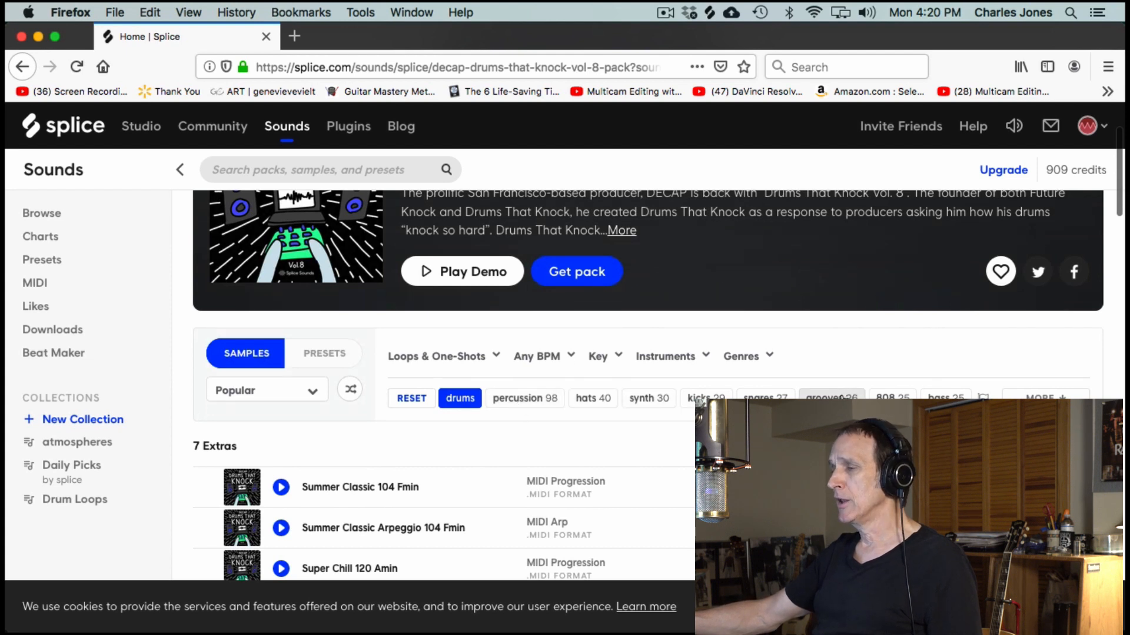
left_click(831, 397)
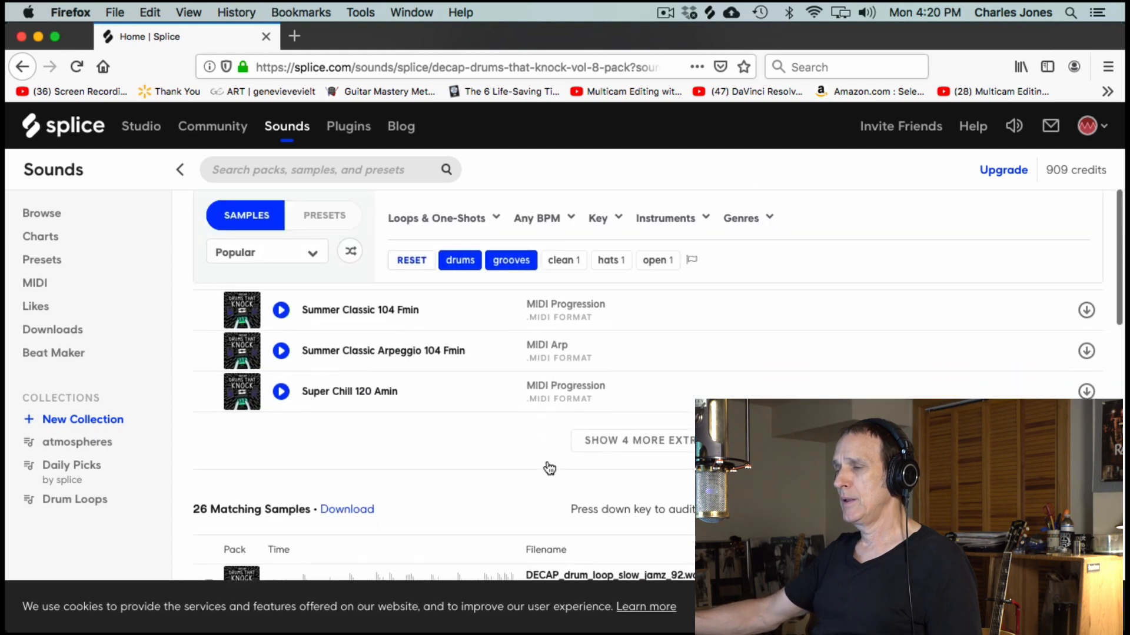
- Preview the MIDI extras Summer Classic 104 Fmin, Summer Classic Arpeggio 104 Fmin and Super Chill 120 Amin
left_click(281, 416)
left_click(281, 457)
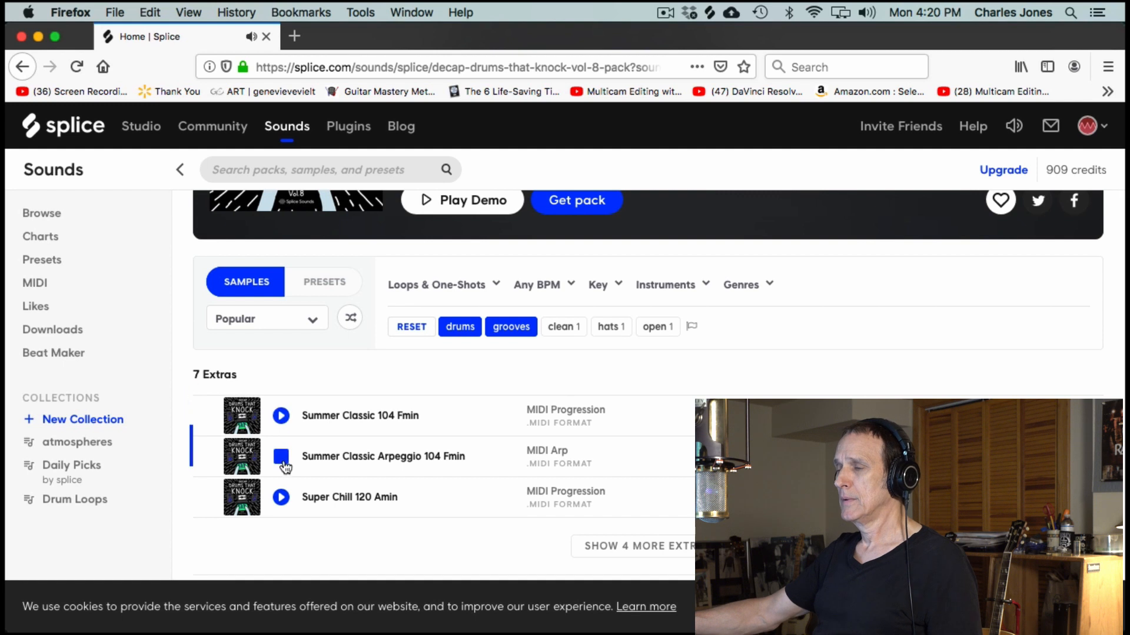
left_click(281, 498)
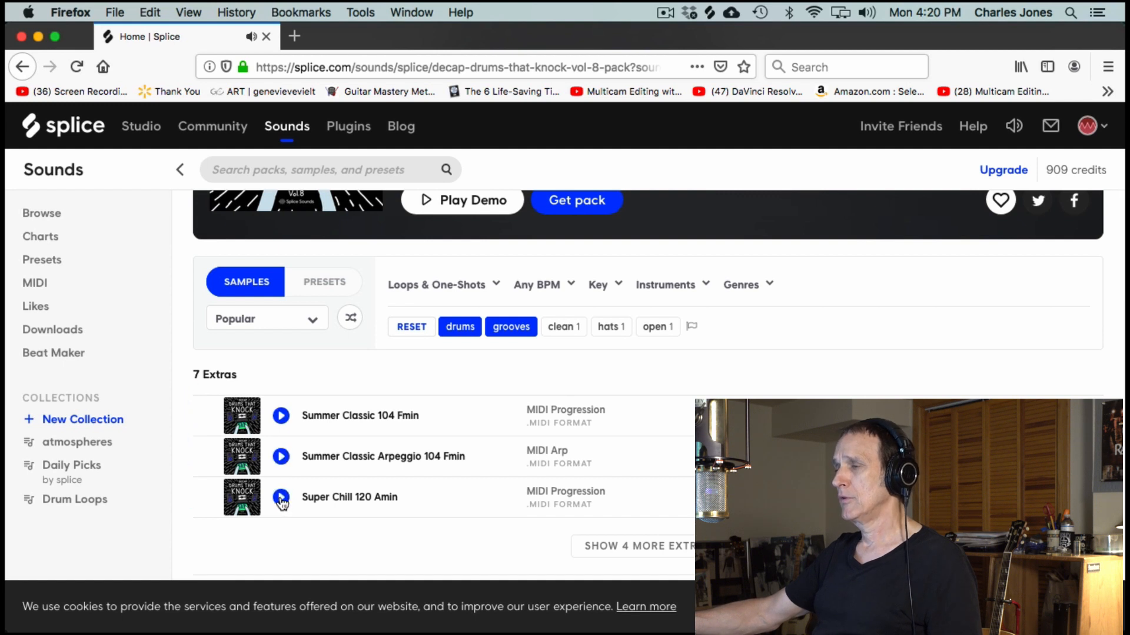
- Remove the drums tag and audition groove loops from the pack, including i_got_soul_113, mad_scientist_110, slow_jamz_92 and dank_154
left_click(457, 327)
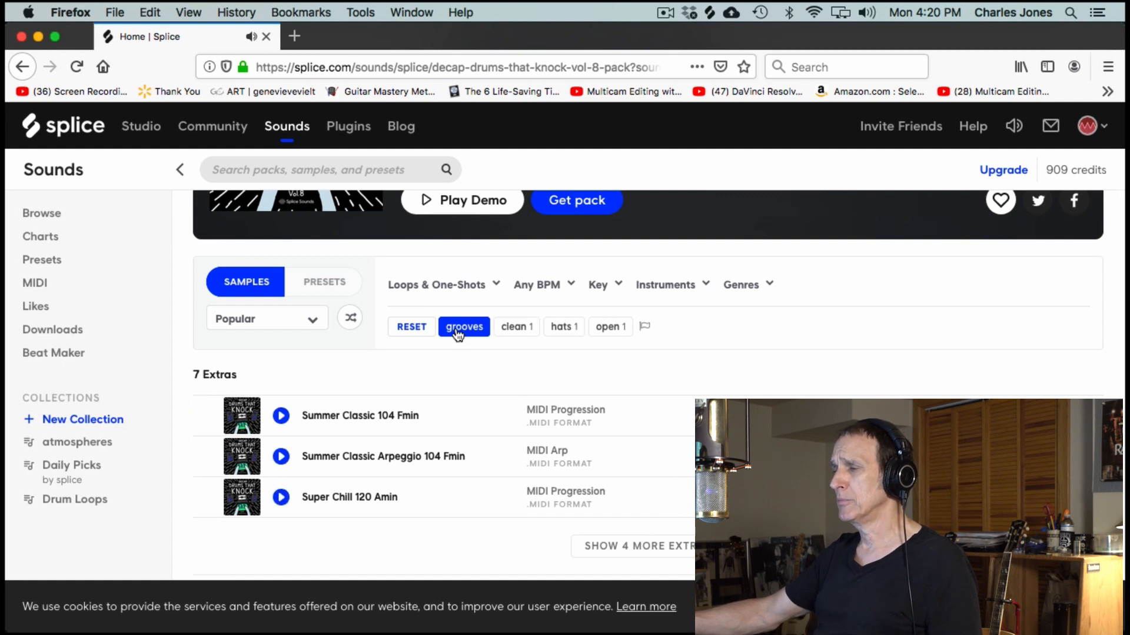
scroll(493, 456, "down", 5)
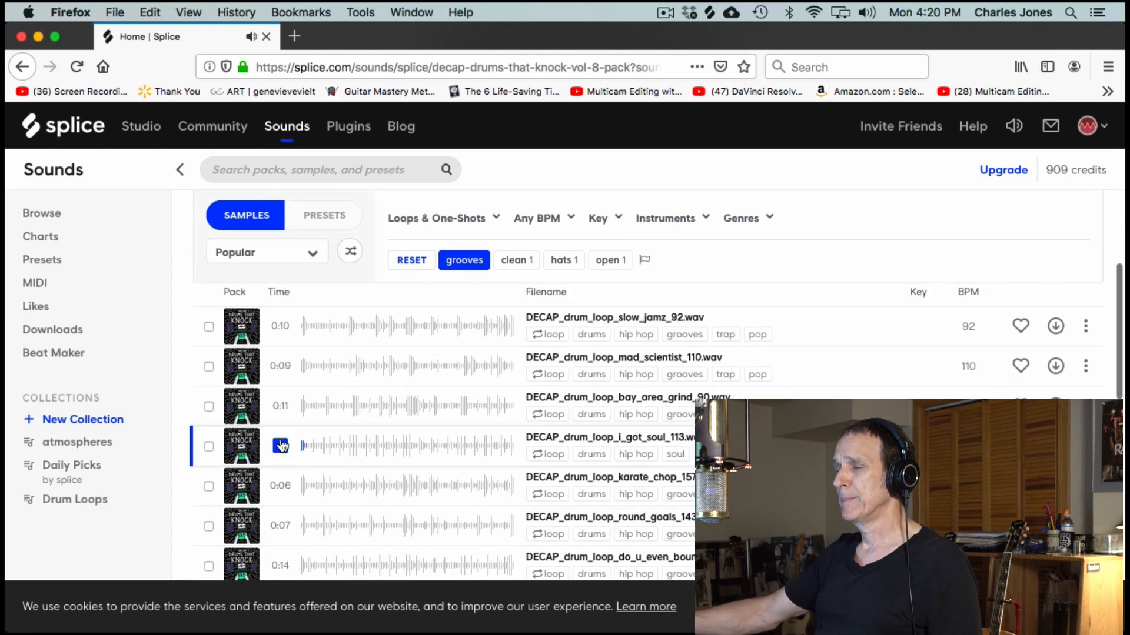
left_click(280, 368)
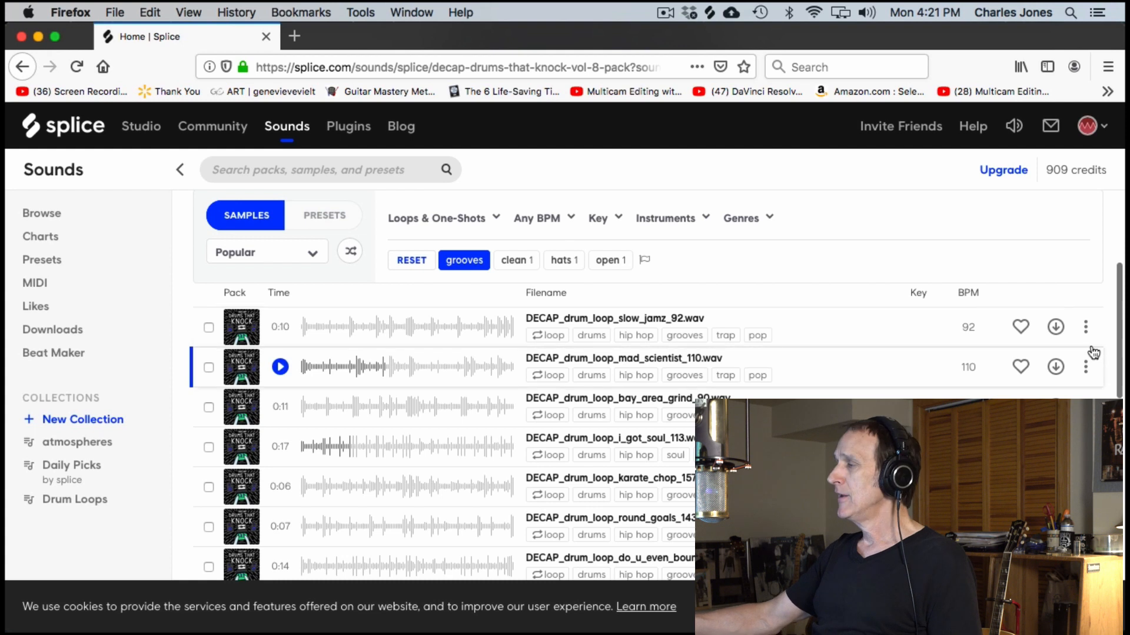
left_click(281, 329)
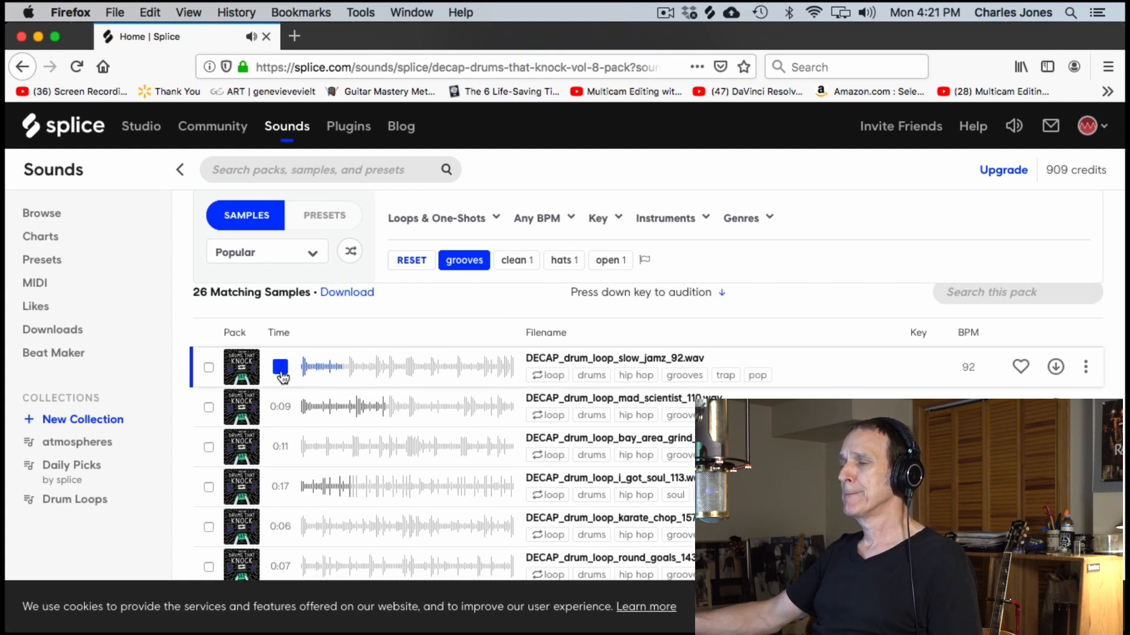
left_click(279, 406)
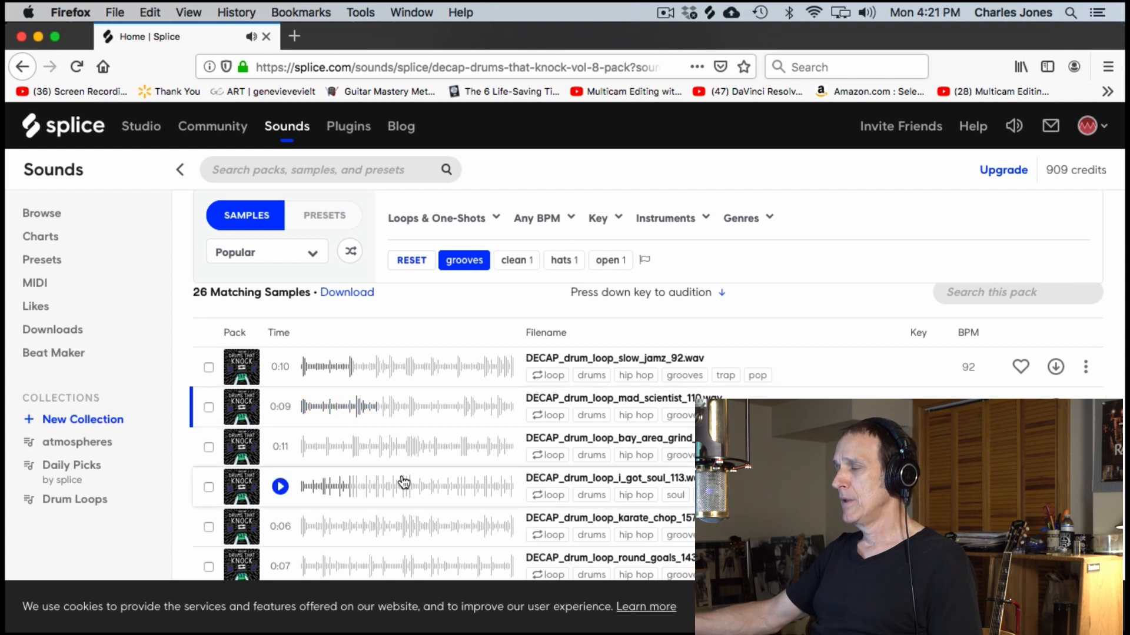
scroll(404, 479, "down", 10)
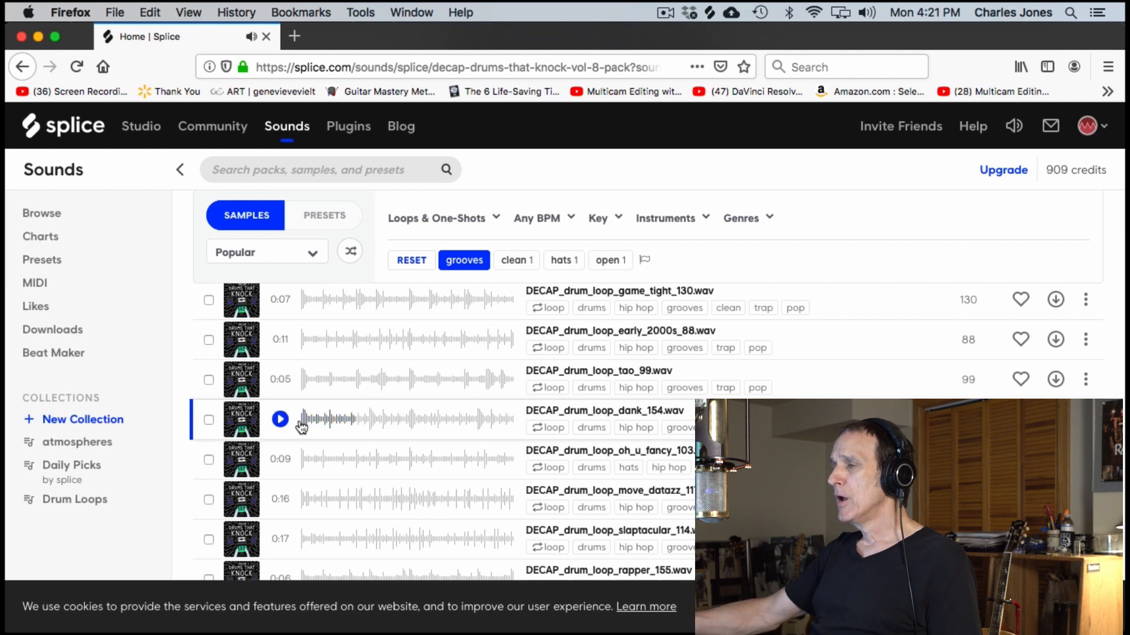
scroll(281, 427, "up", 10)
scroll(280, 472, "down", 5)
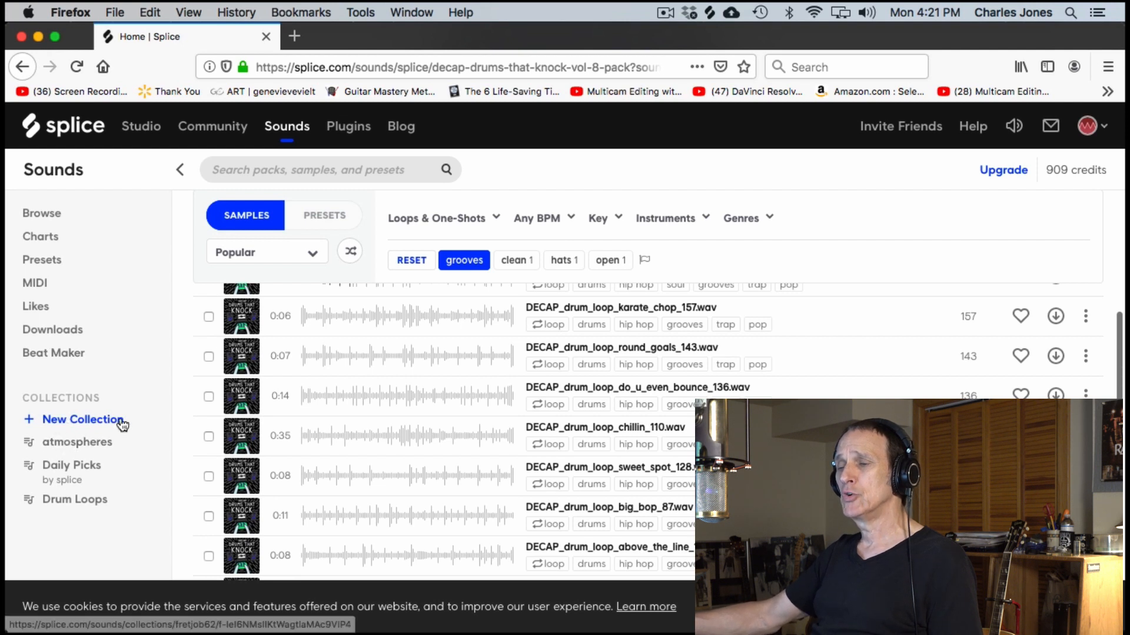
- Open the saved Drum Loops collection and audition DrumLoop_Sprite2_NoKick_120BPM.wav
left_click(63, 499)
scroll(374, 467, "down", 4)
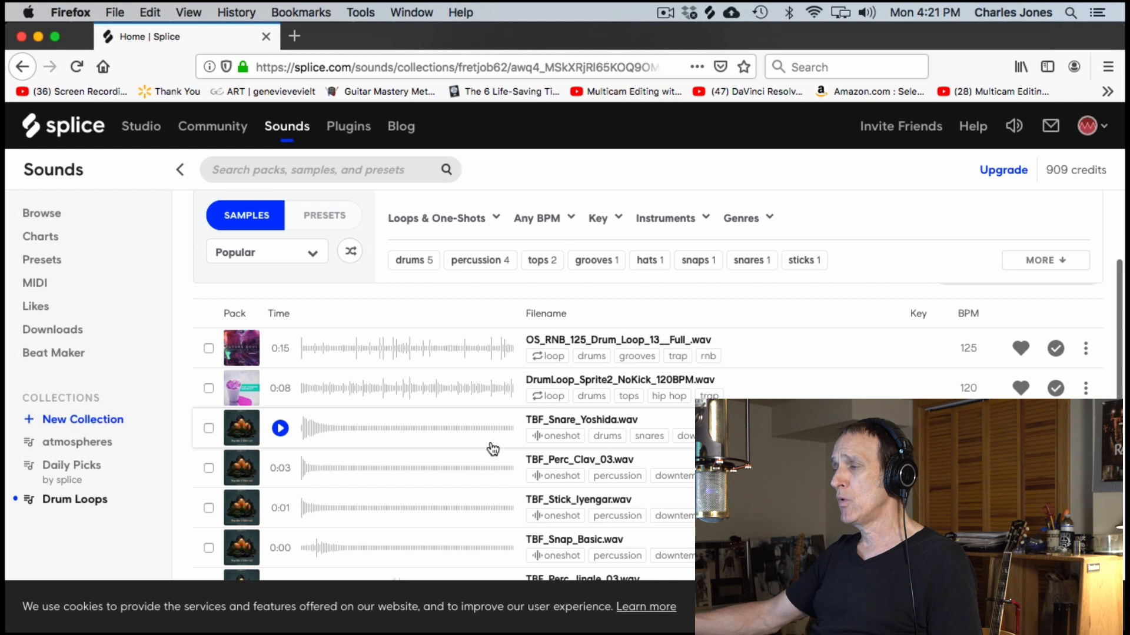
scroll(492, 447, "down", 1)
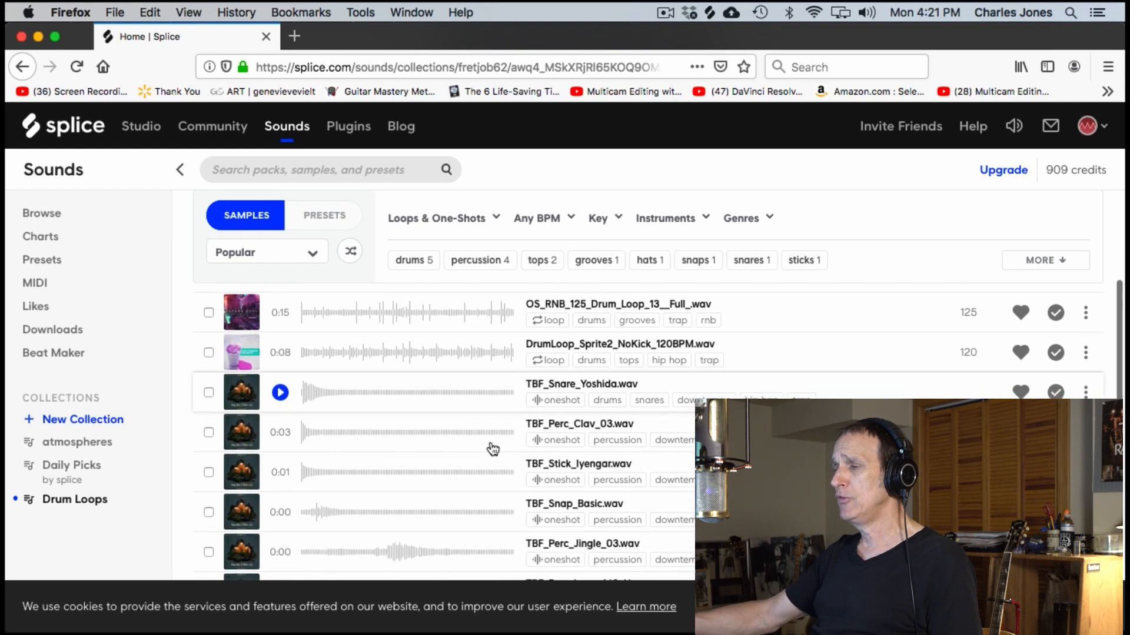
left_click(281, 356)
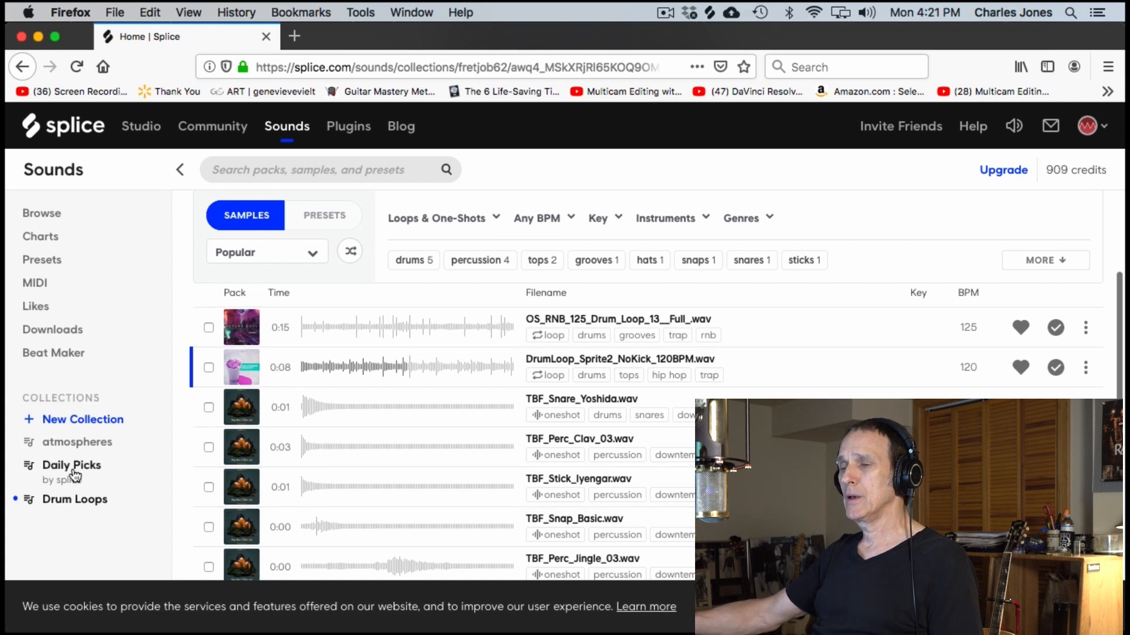
- Look through the remaining samples in the saved Drum Loops collection
scroll(347, 476, "down", 3)
scroll(347, 477, "down", 1)
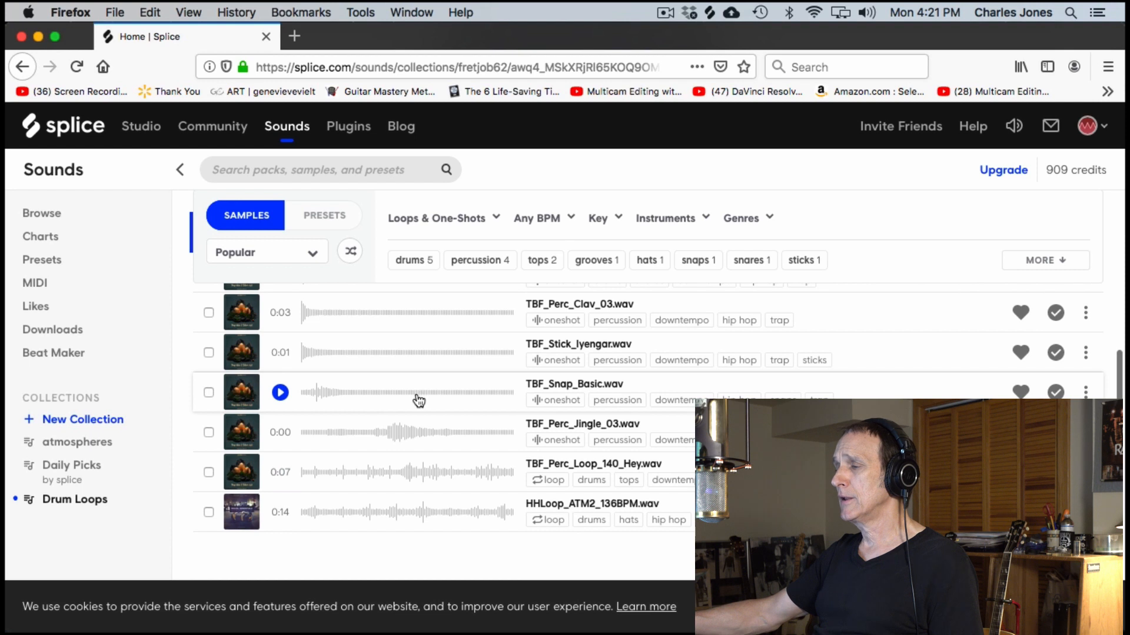
scroll(424, 490, "up", 4)
scroll(426, 491, "down", 2)
scroll(423, 488, "up", 4)
scroll(357, 472, "down", 6)
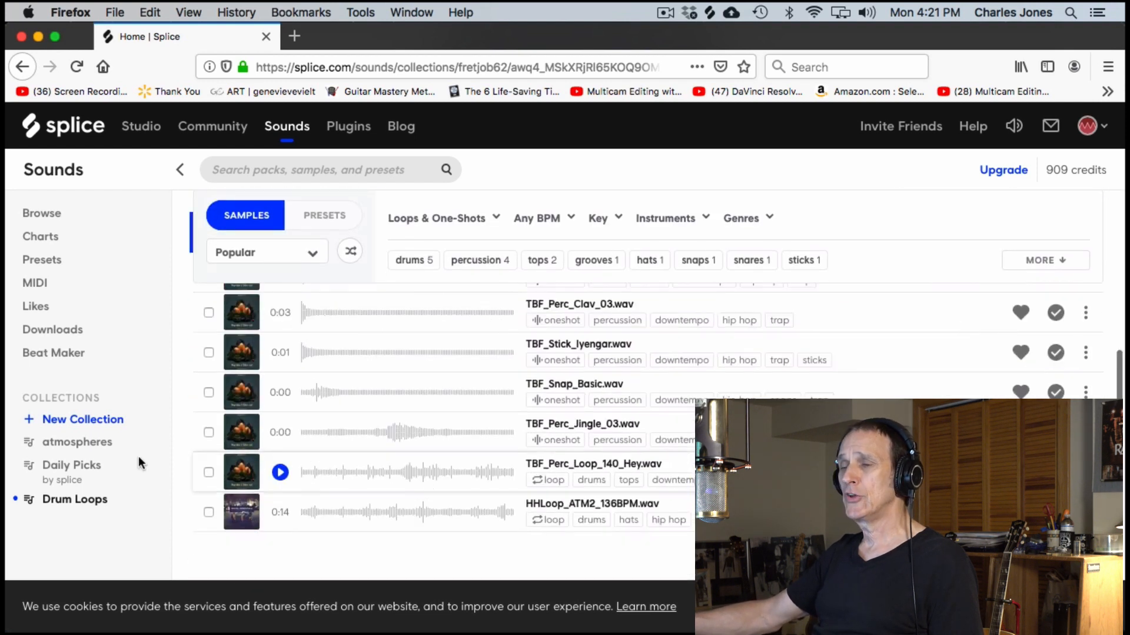
- Open the saved atmospheres collection and audition Bpm90_F#m_AfterClub.wav
left_click(65, 442)
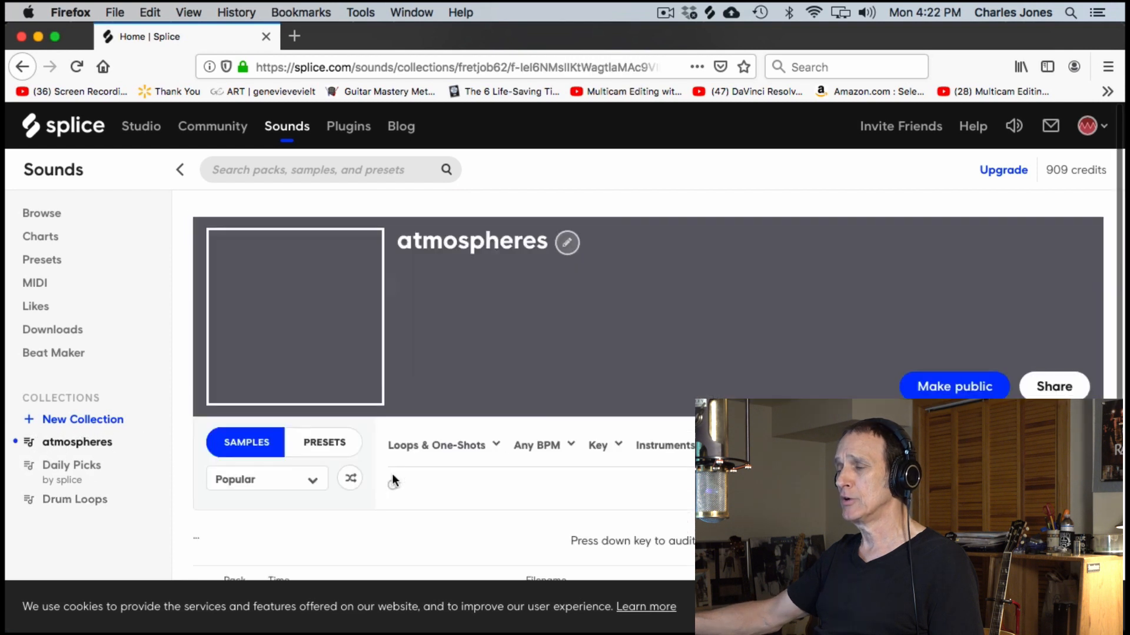
scroll(456, 471, "down", 5)
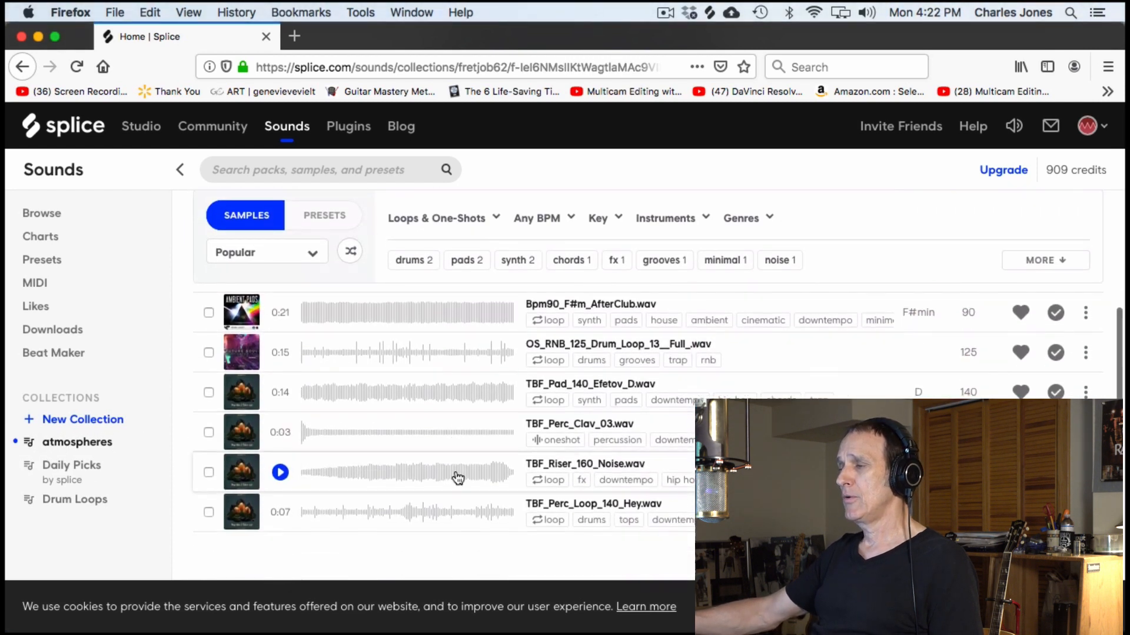
scroll(456, 478, "up", 1)
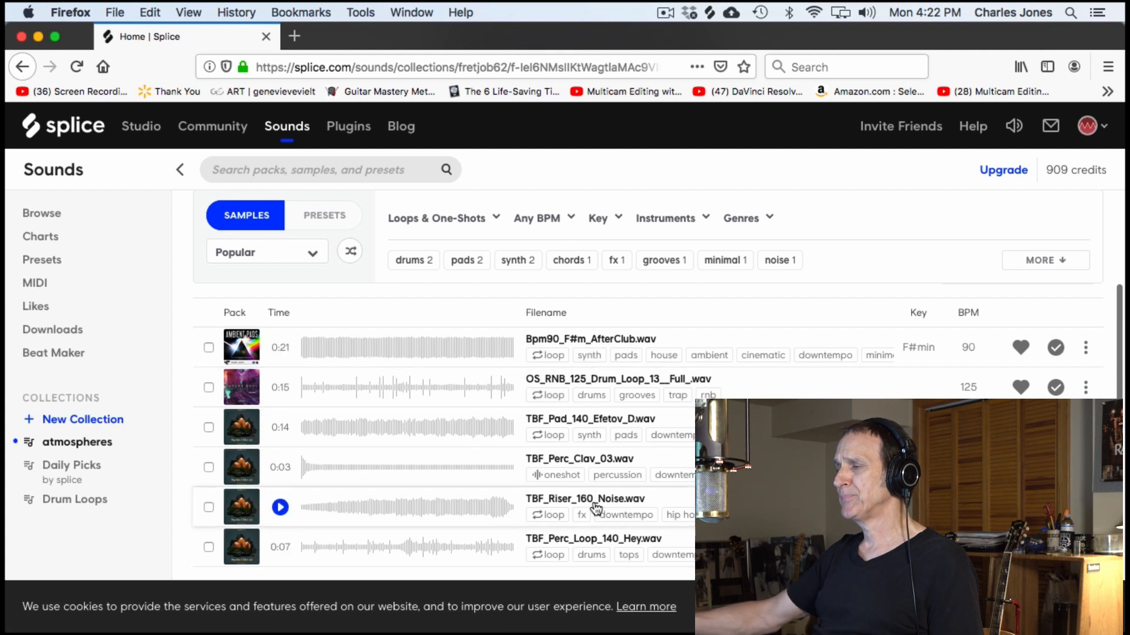
left_click(281, 348)
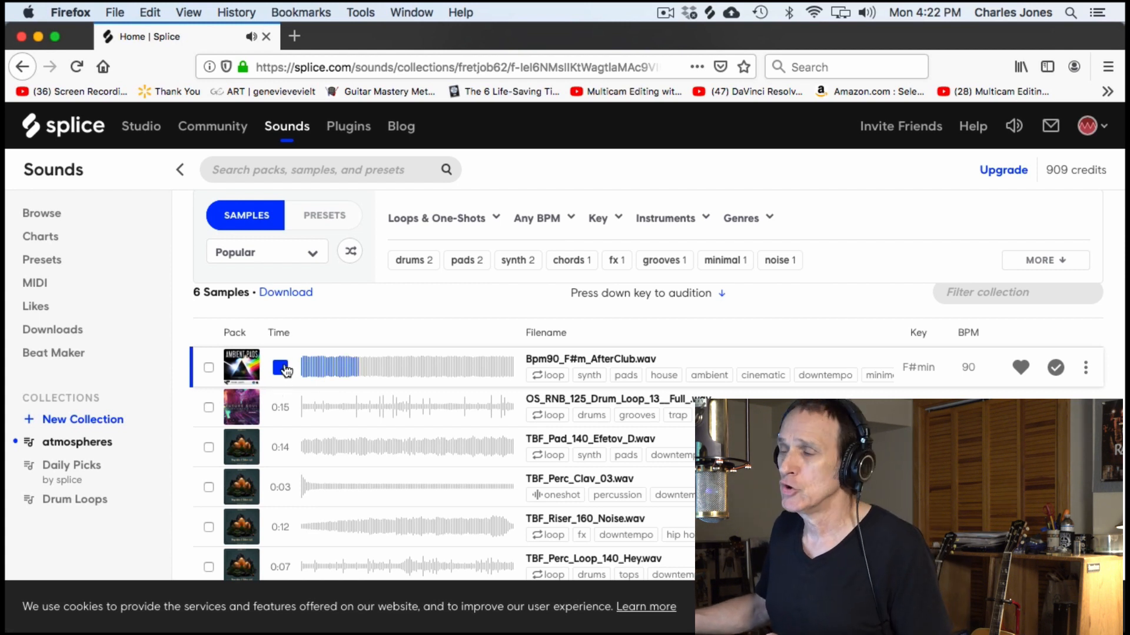
left_click(280, 368)
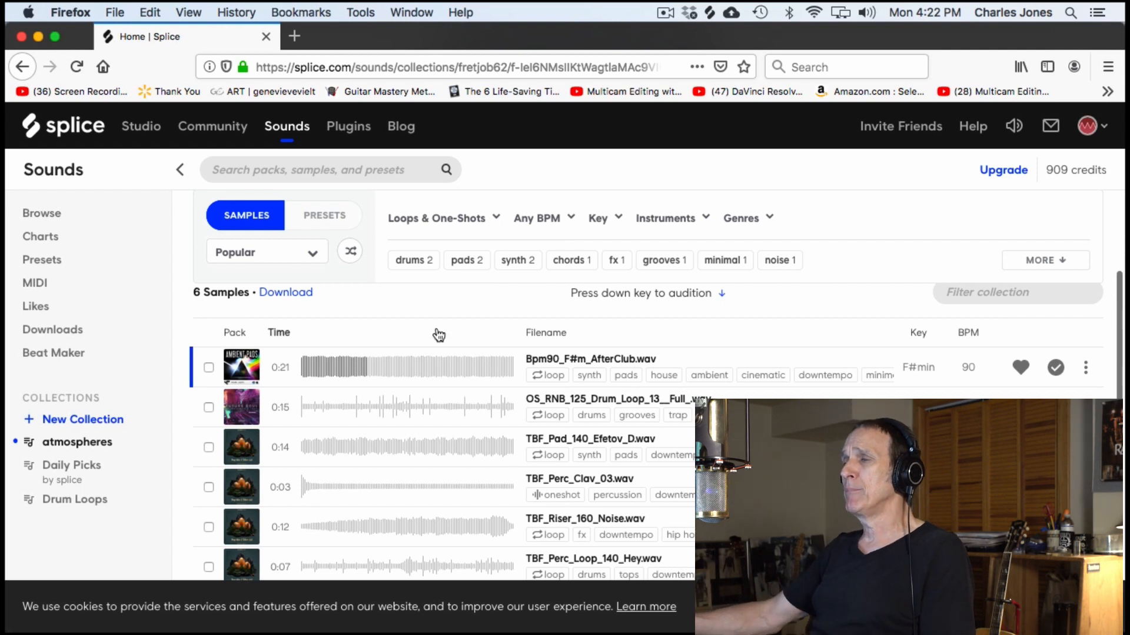
- Search all Splice Sounds for "drum loops"
scroll(436, 327, "up", 5)
left_click(223, 171)
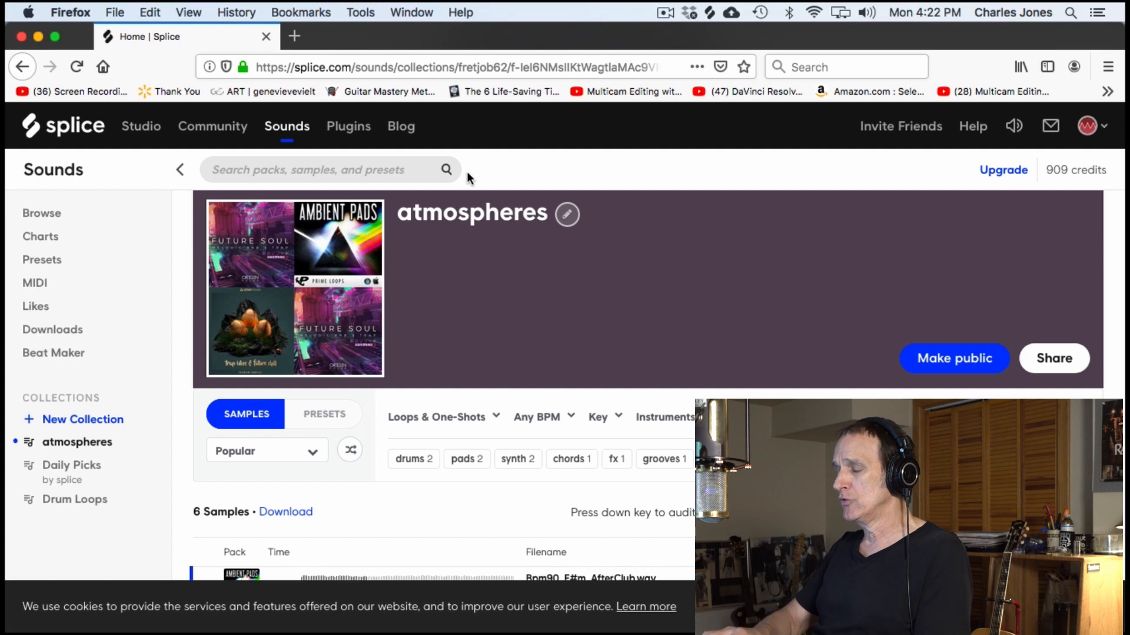
type("drum")
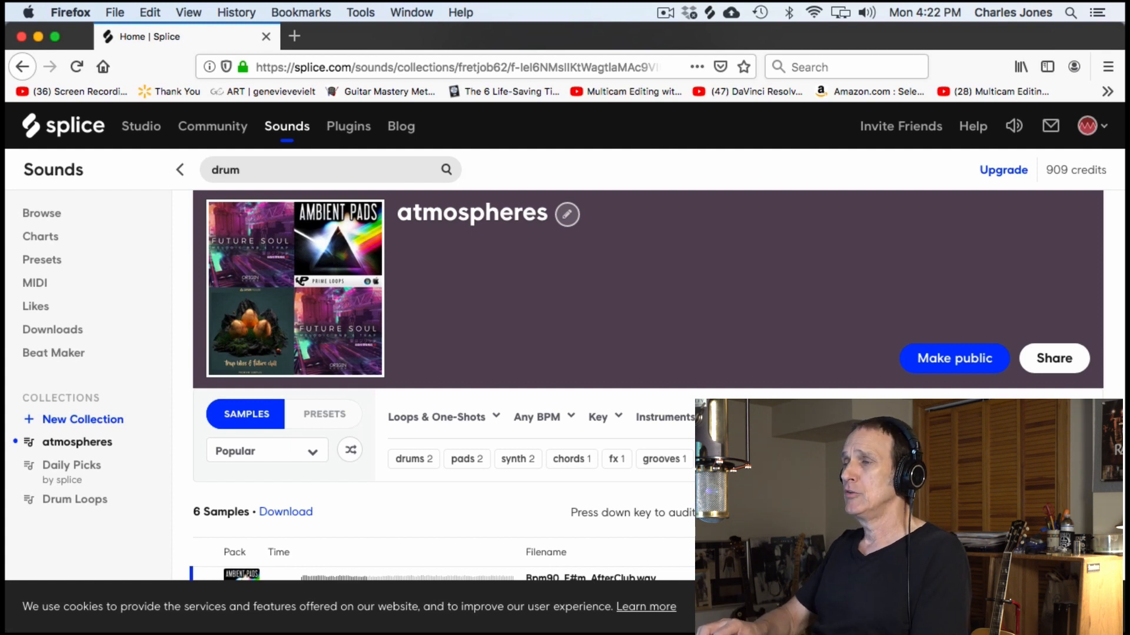
type(" loops")
key("Return")
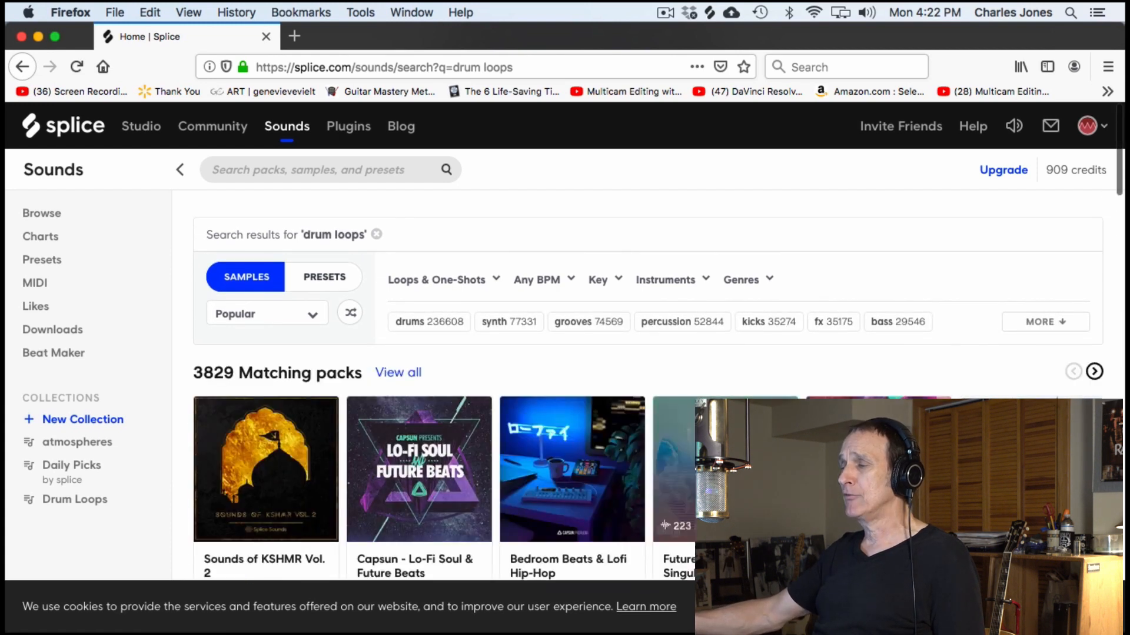
- View the Capsun ProAudio label page from the matching packs and return to the drum loops results
scroll(512, 419, "down", 5)
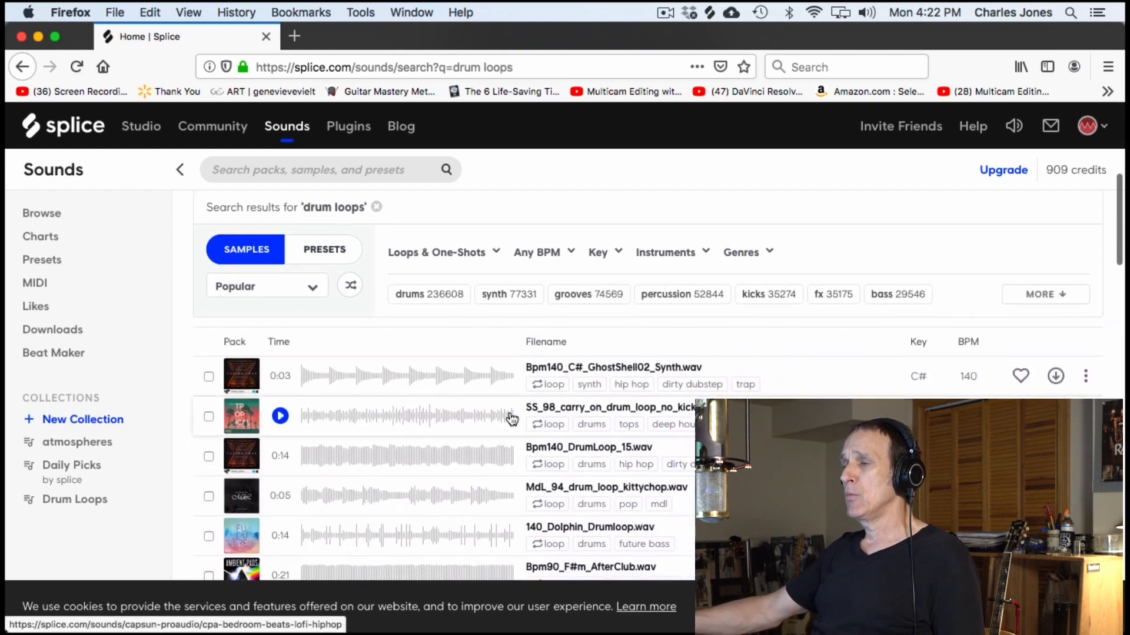
scroll(510, 415, "up", 3)
left_click(509, 411)
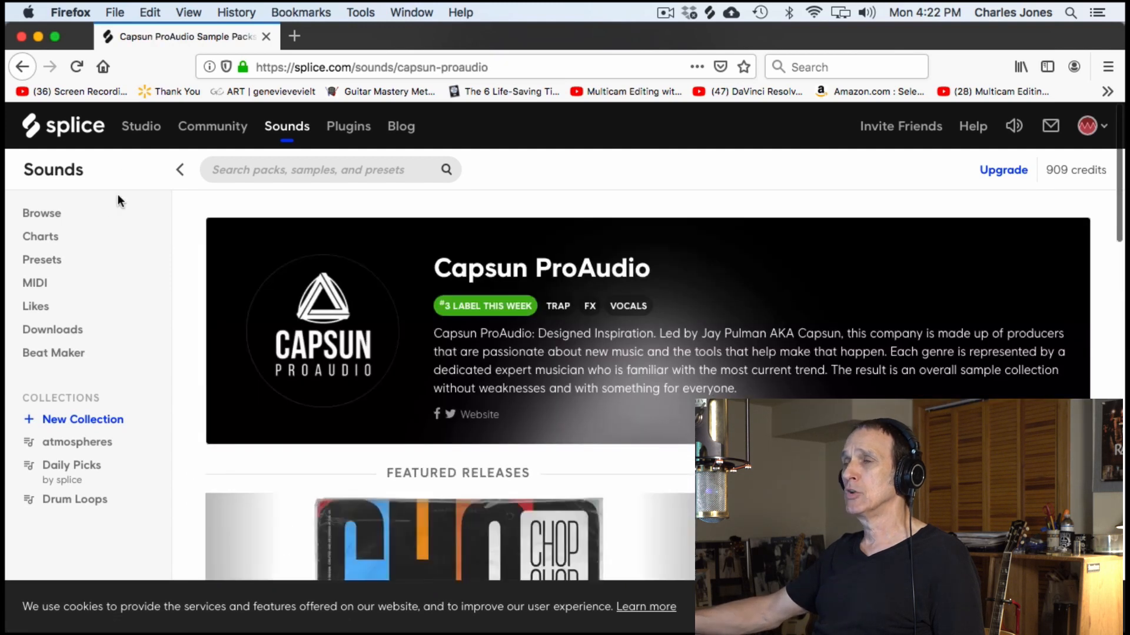
left_click(22, 67)
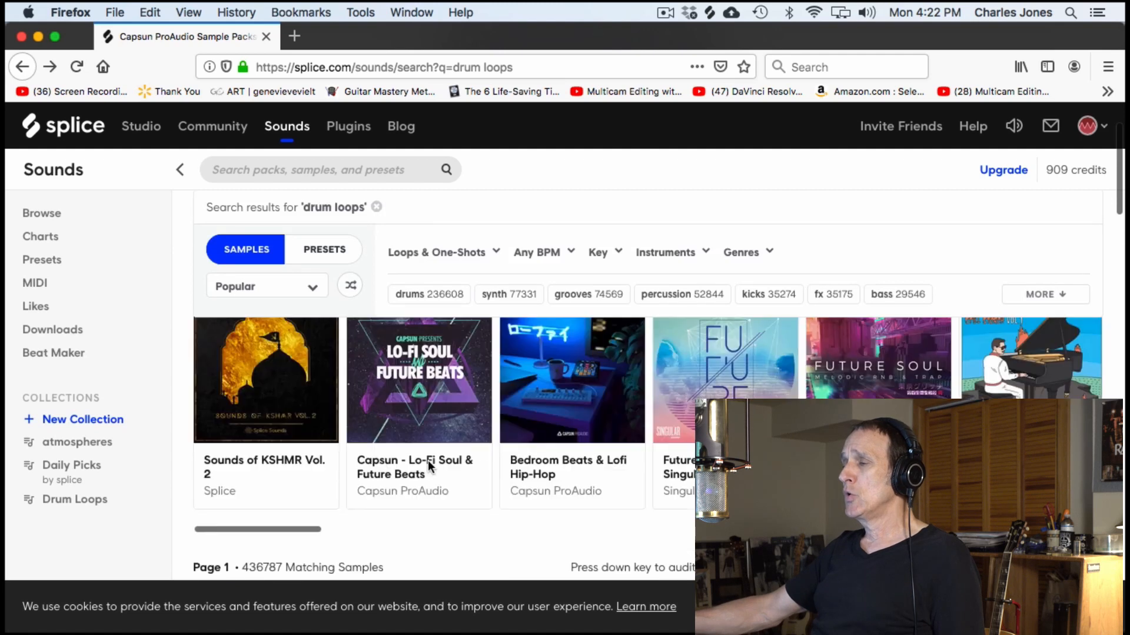
- Audition Bpm140_C#_GhostShell02_Synth.wav from the drum loops search results
scroll(429, 466, "down", 5)
scroll(428, 467, "up", 3)
left_click(274, 360)
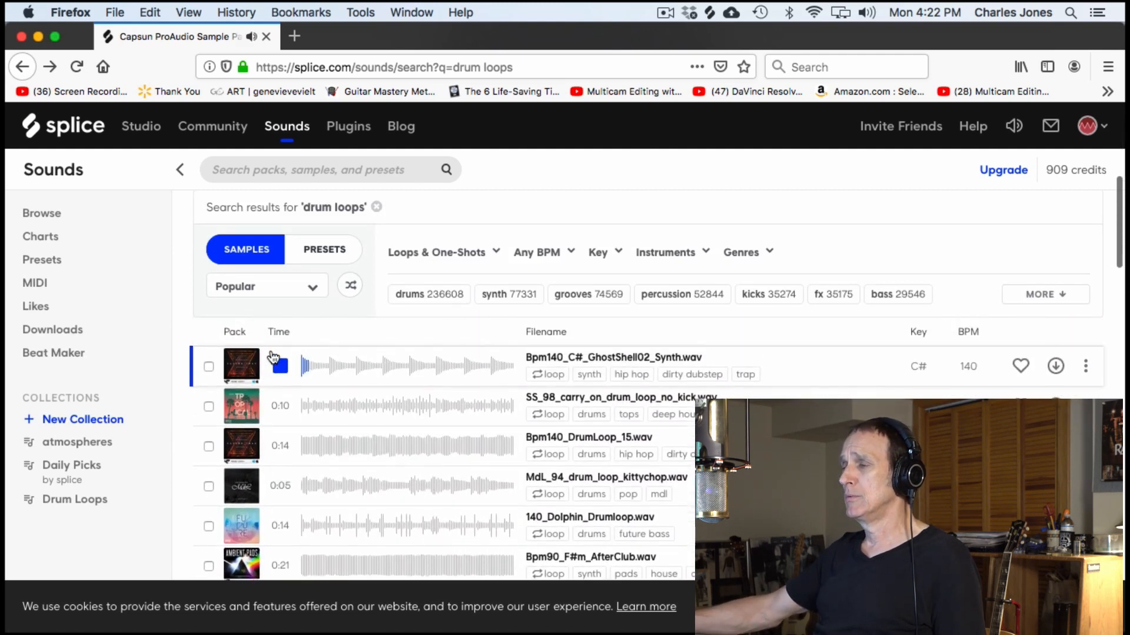
scroll(436, 423, "down", 5)
scroll(435, 424, "up", 5)
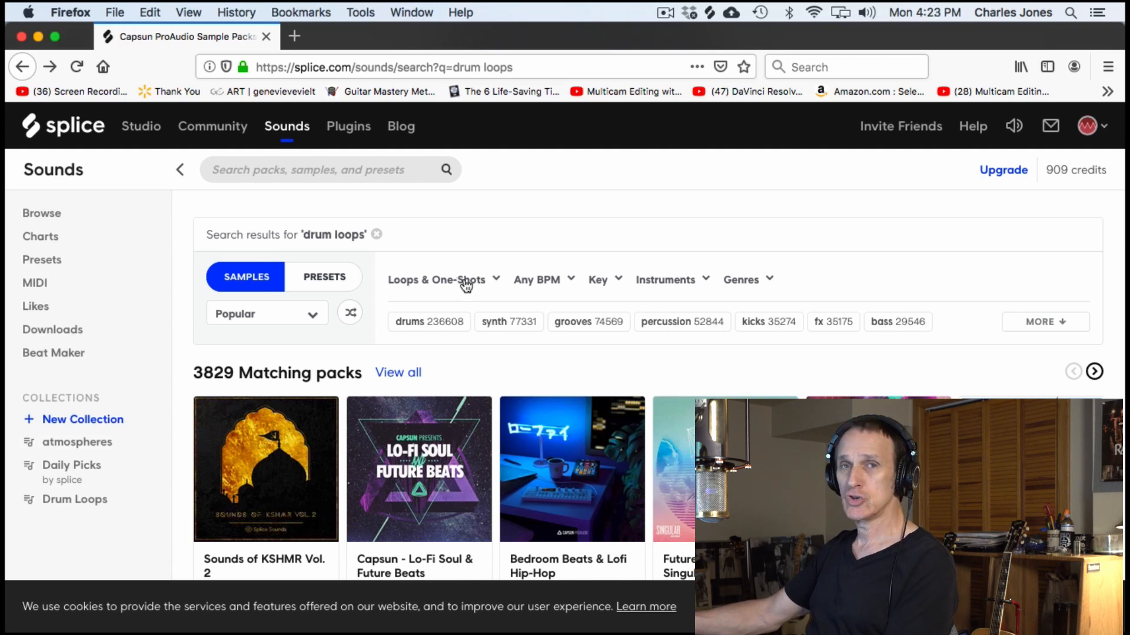
- Try to narrow the drum loops results to a BPM range of 109 to 109
left_click(570, 281)
left_click_drag(529, 340, 622, 339)
left_click_drag(700, 339, 617, 339)
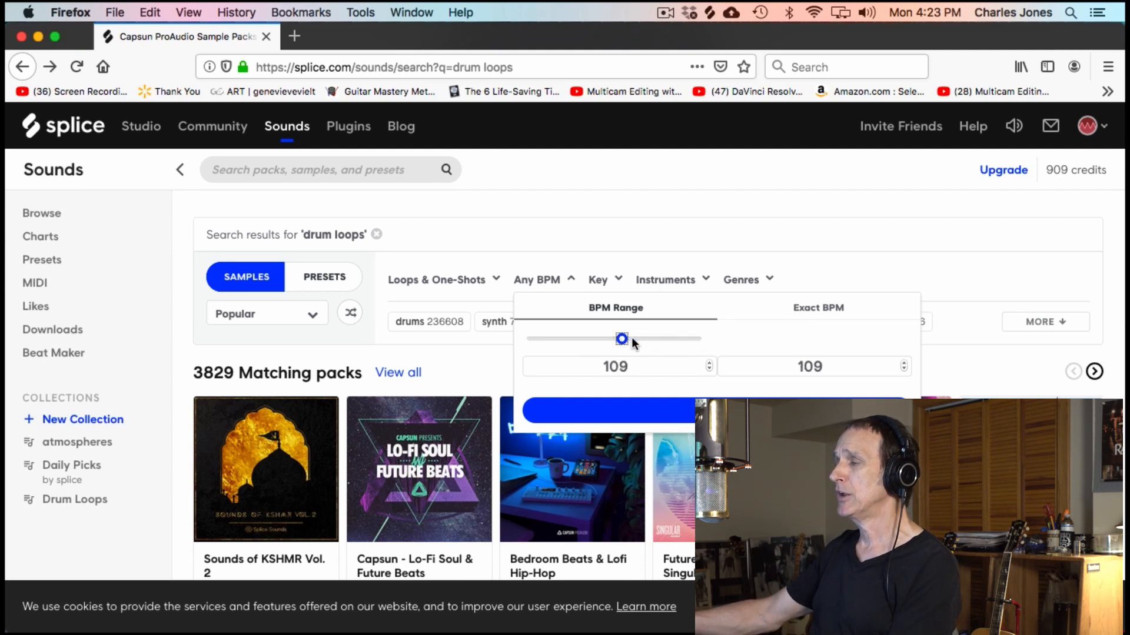
left_click(639, 338)
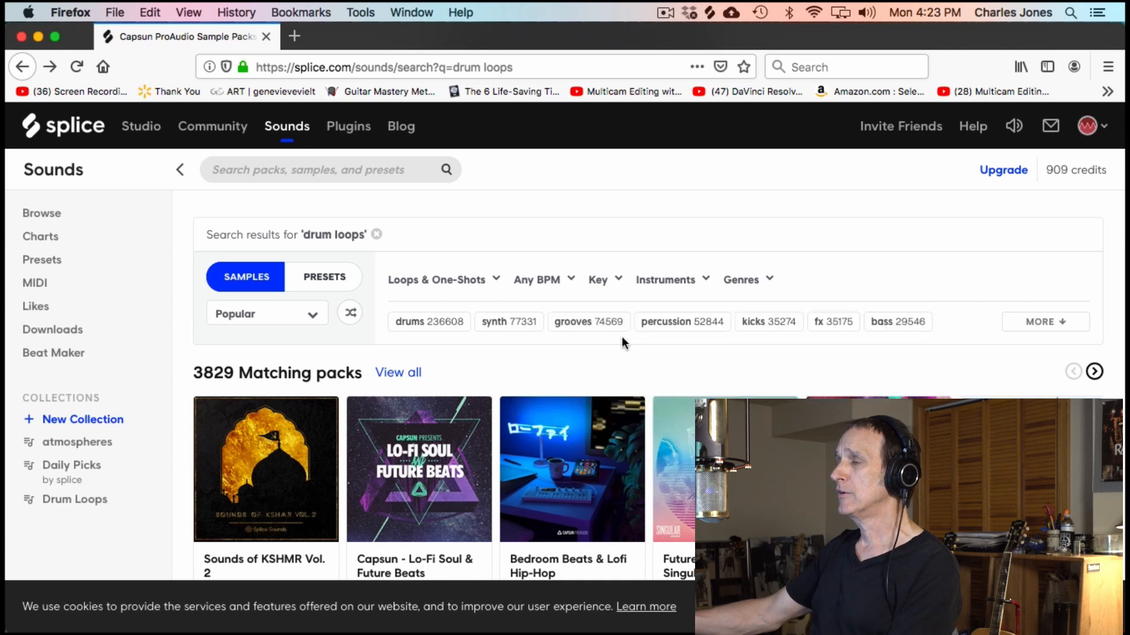
scroll(577, 203, "down", 5)
scroll(576, 207, "up", 4)
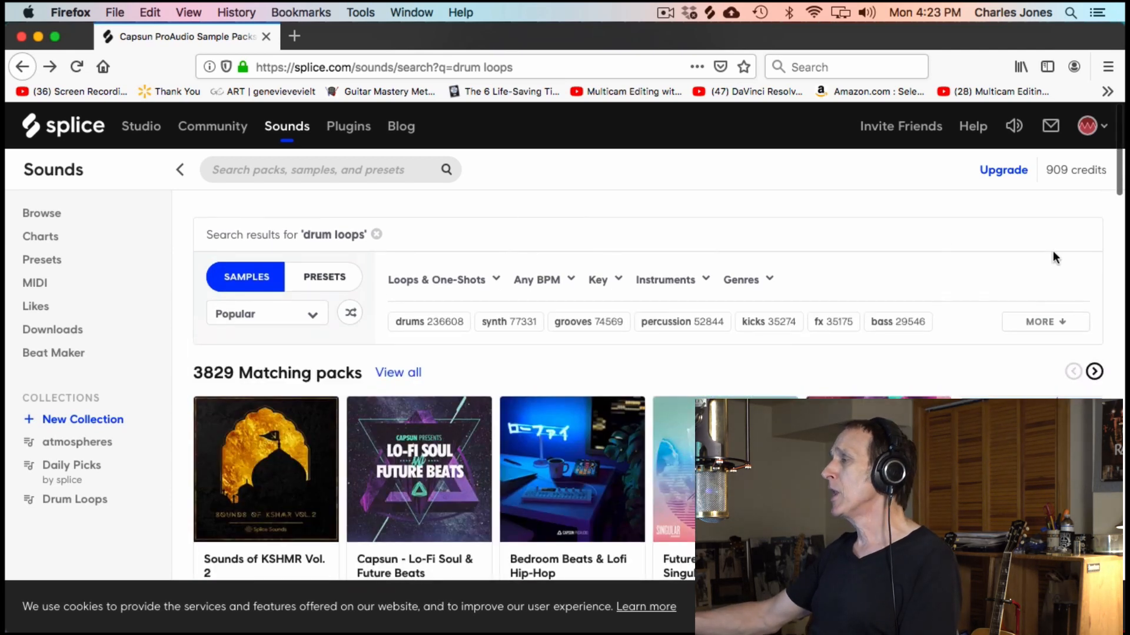
- Switch to the Like A River project in Logic Pro X and examine the tracks holding imported samples
key("ctrl+Up")
left_click(386, 254)
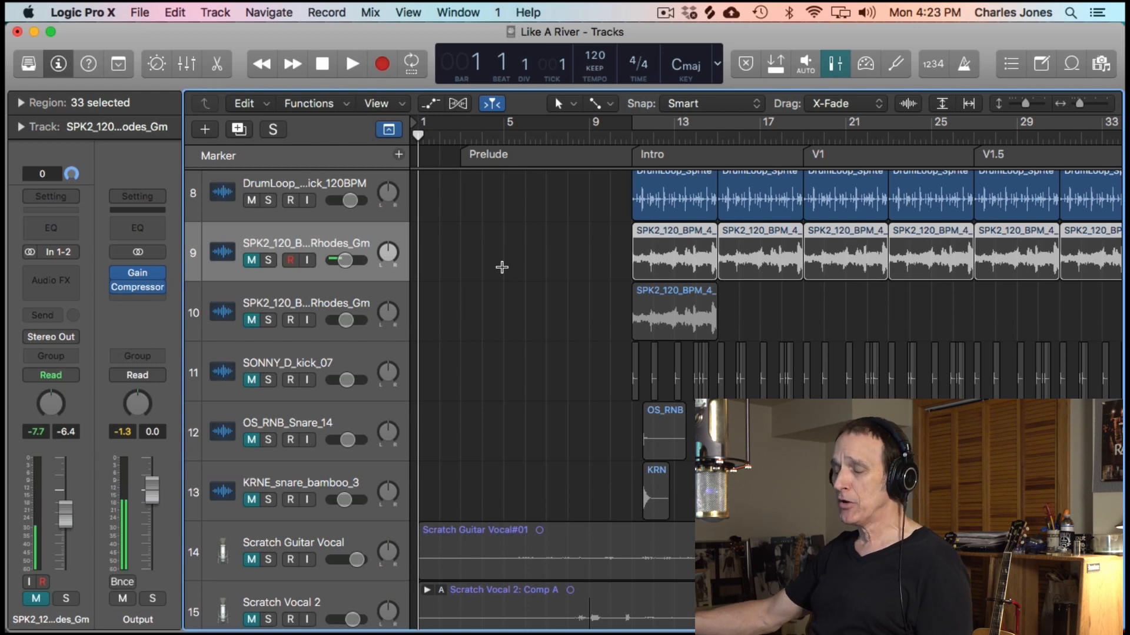
scroll(502, 267, "up", 4)
scroll(502, 267, "down", 3)
scroll(501, 267, "up", 1)
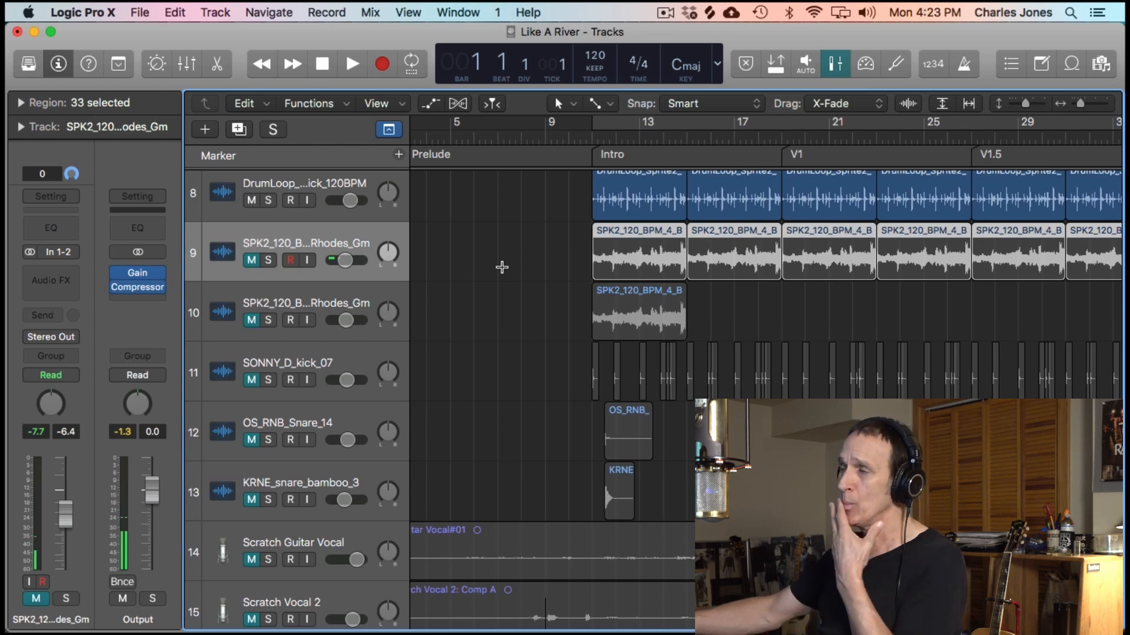
scroll(502, 267, "up", 5)
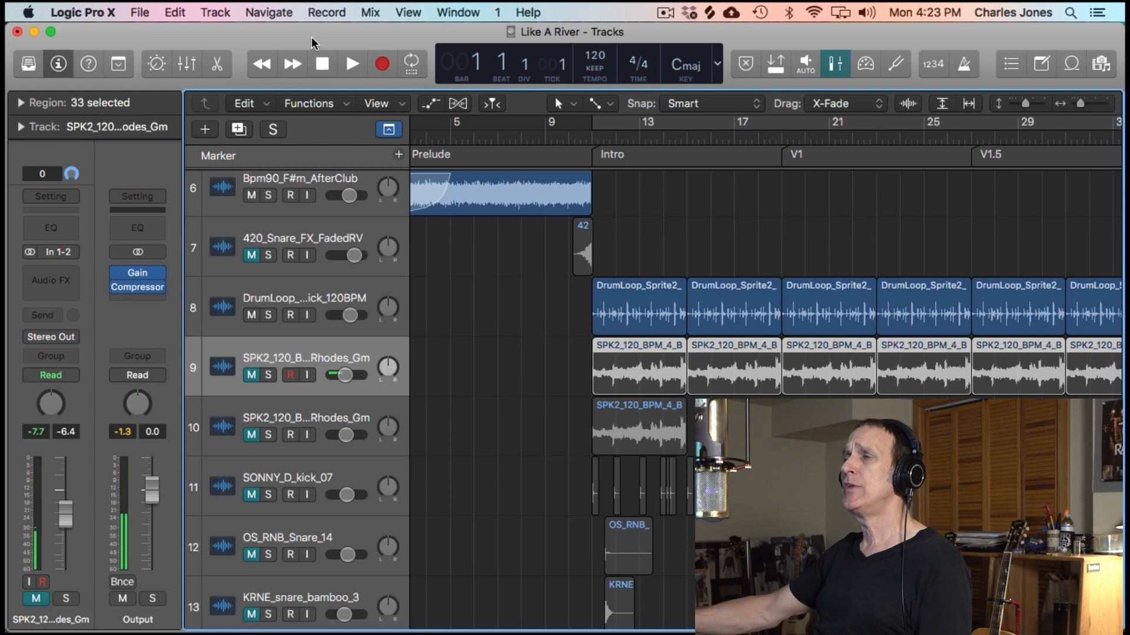
key("ctrl+Up")
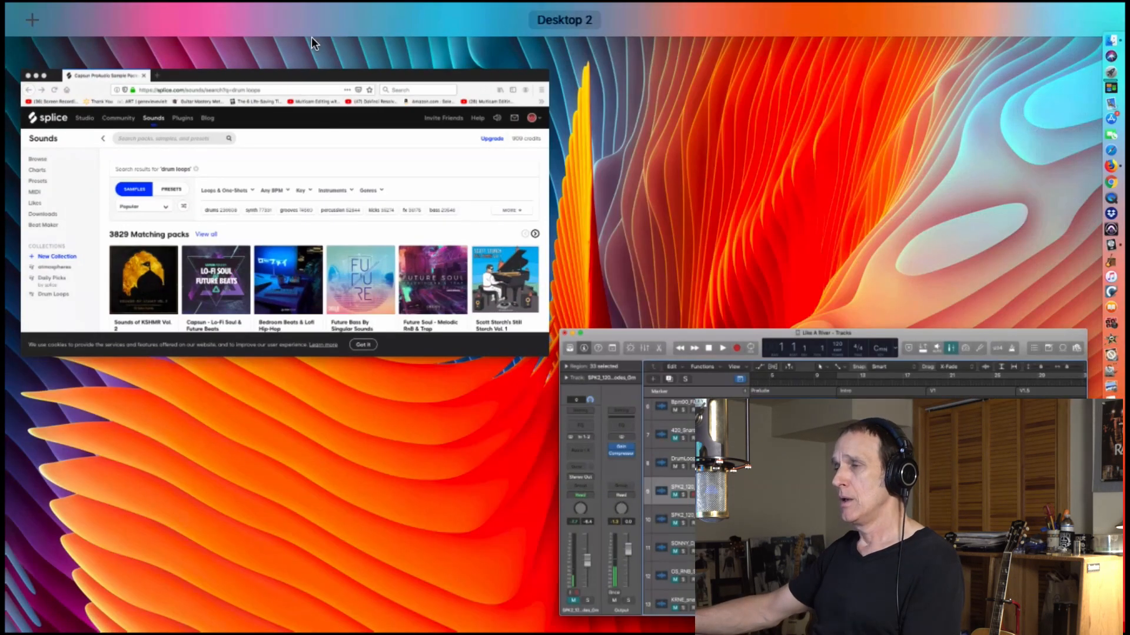
left_click(374, 176)
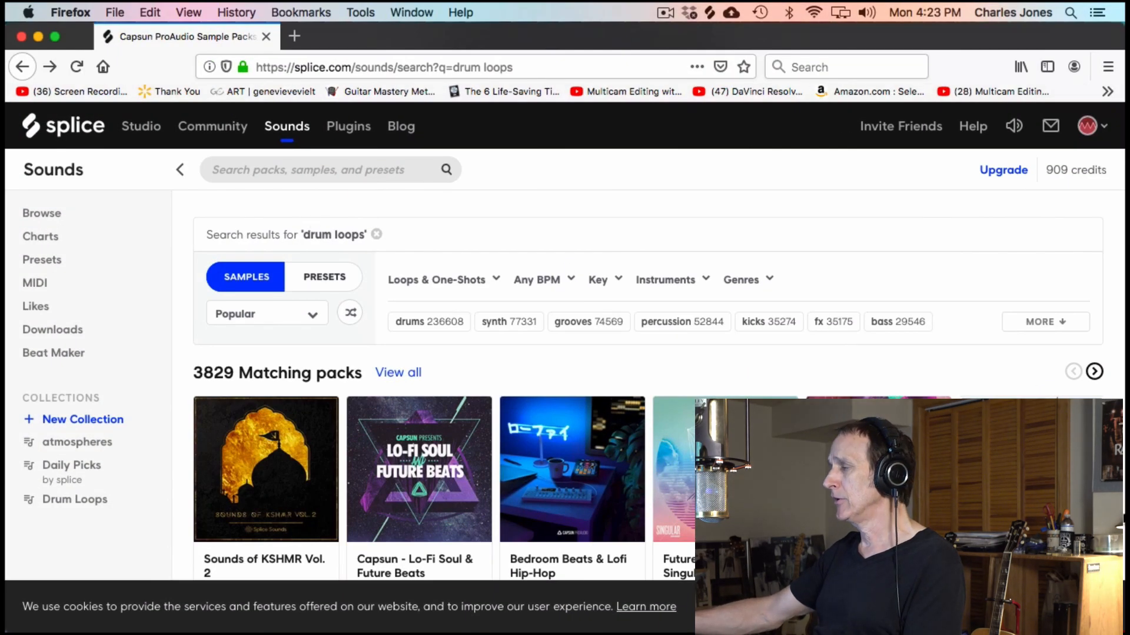
mouse_move(1124, 520)
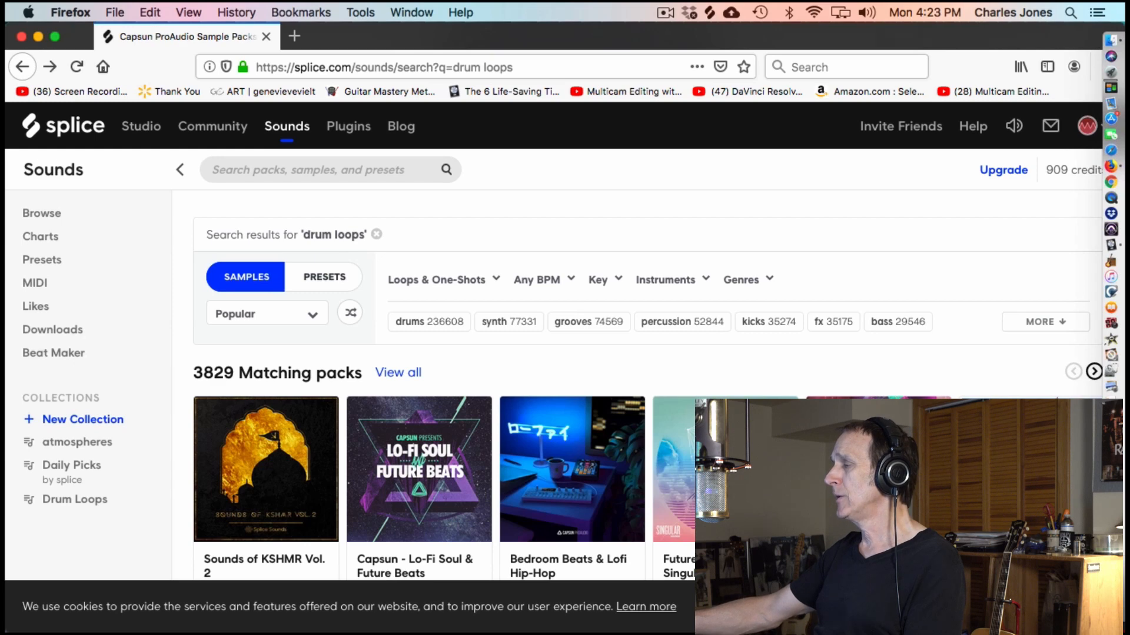
key("ctrl+Up")
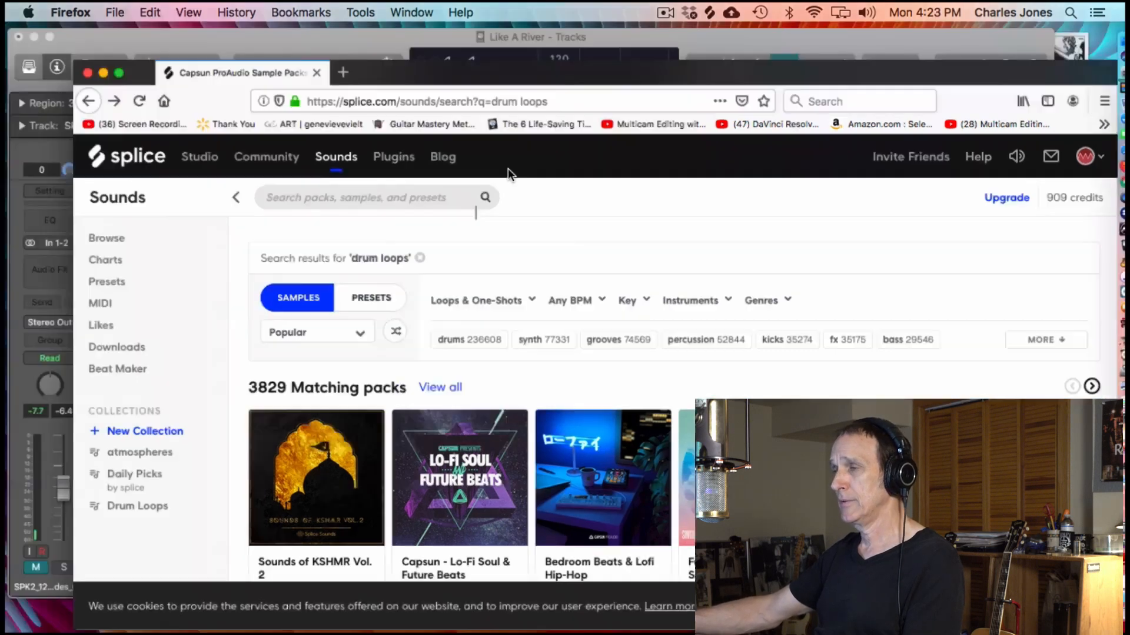
key("ctrl+Up")
key("ctrl+Up")
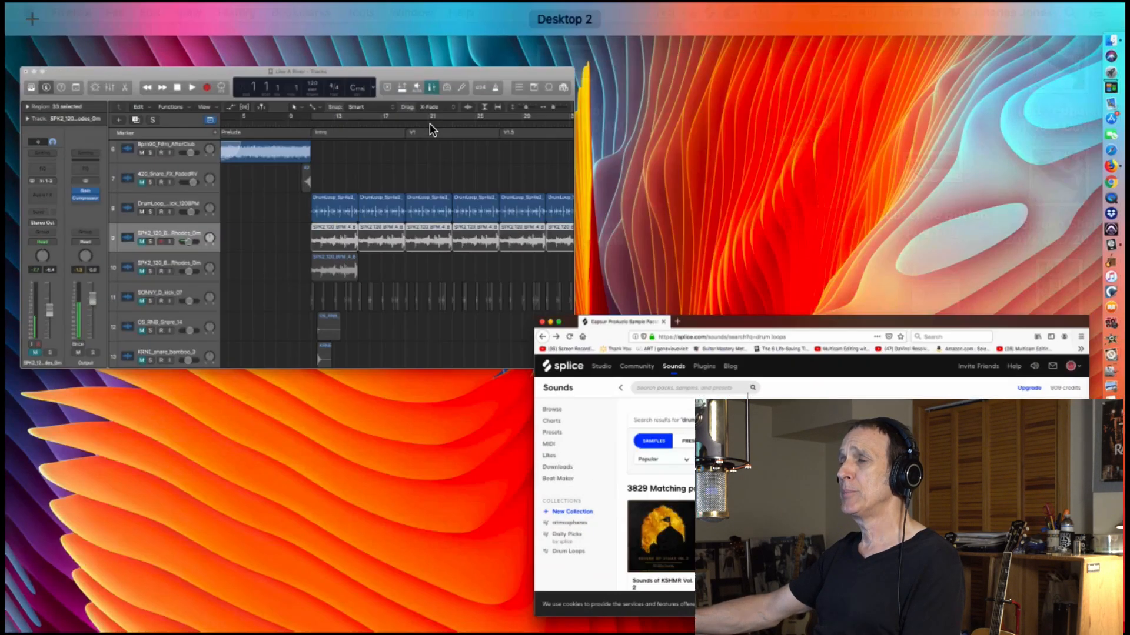
left_click(415, 164)
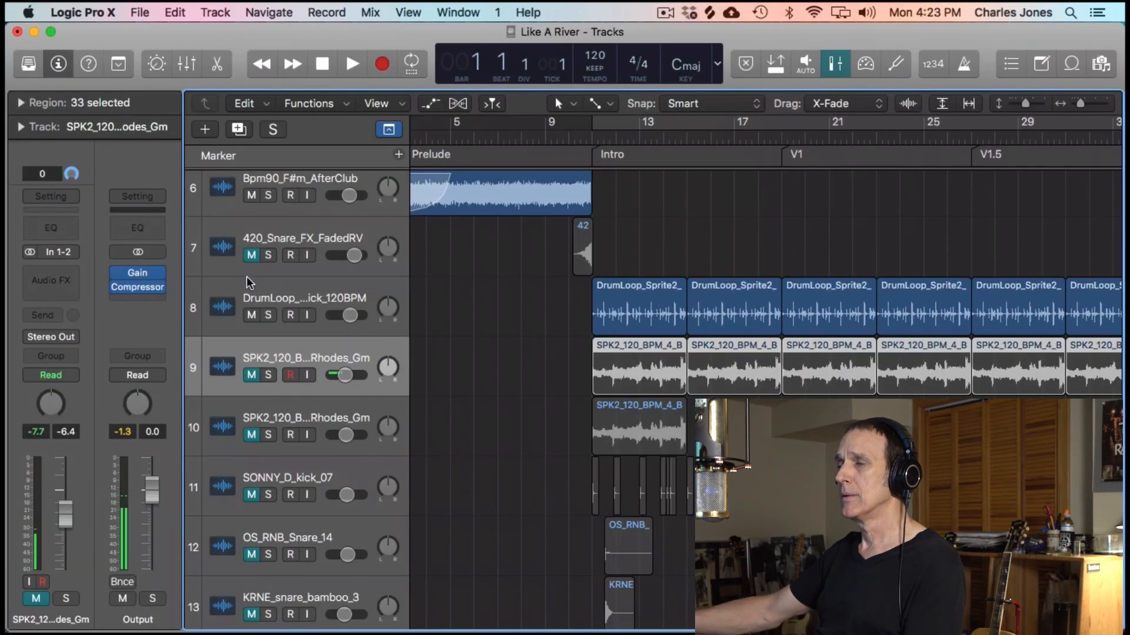
- Try dividing the first DrumLoop_Sprite2 region of the Intro at position 12 3 1 1, and undo the division
left_click(320, 247)
left_click(622, 305)
left_click(630, 309)
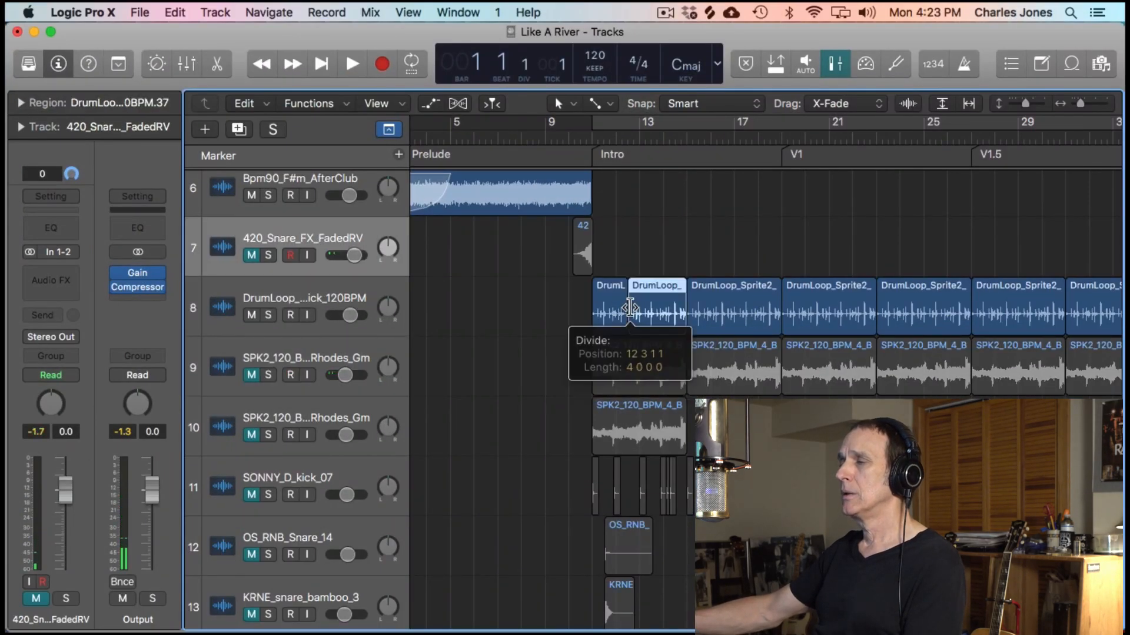
key("super+z")
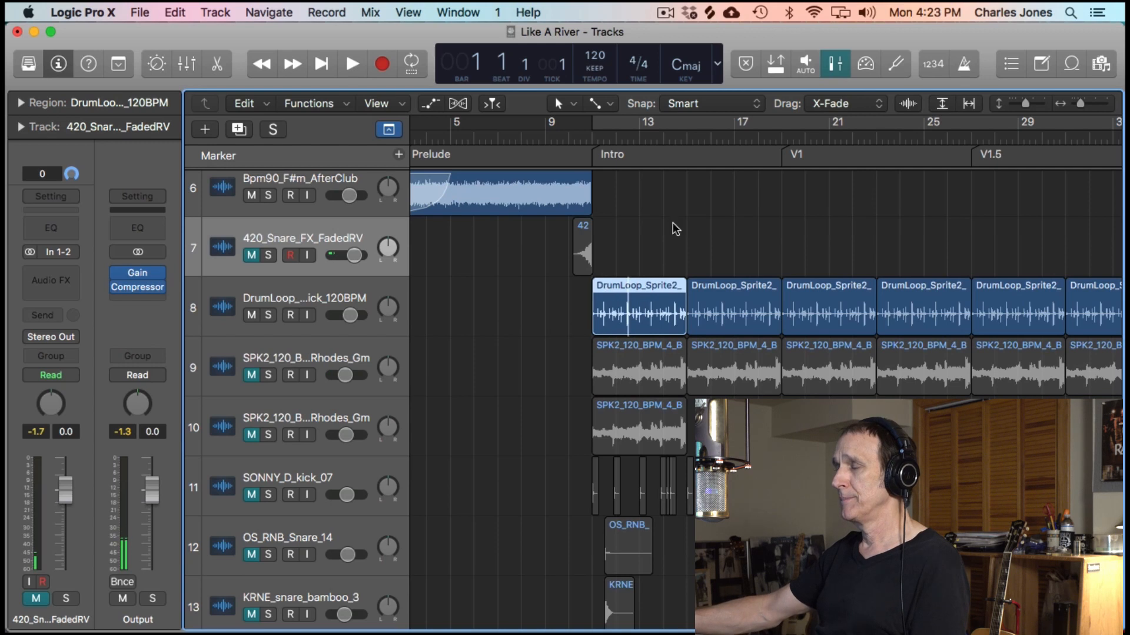
left_click(671, 227)
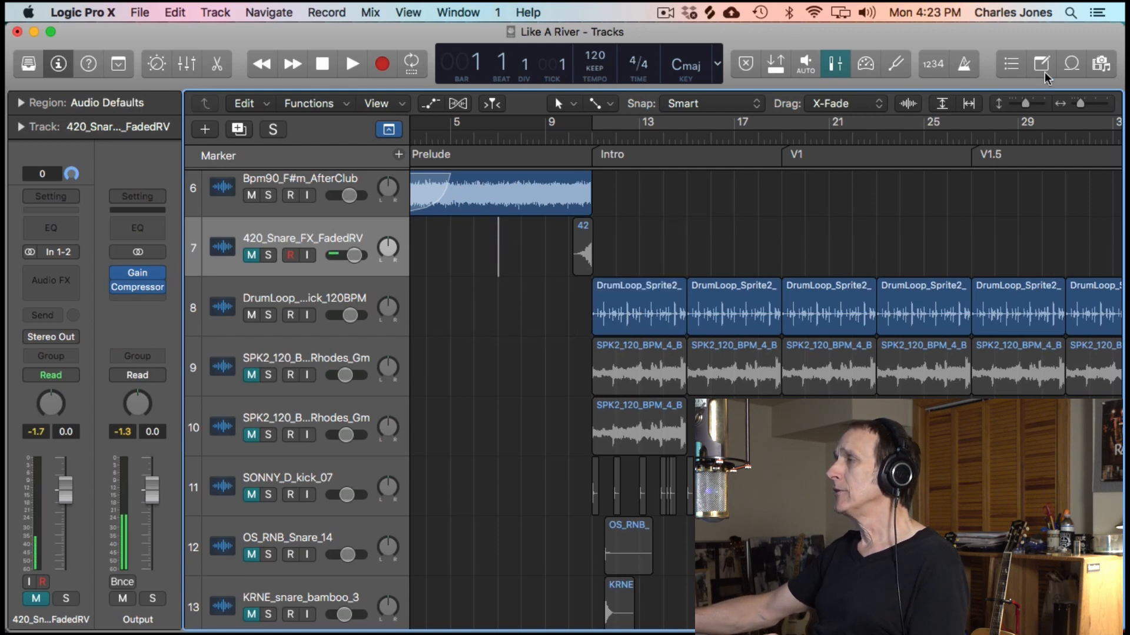
- Find the Splice desktop app with a Spotlight search for "sp" and launch it
left_click(1070, 13)
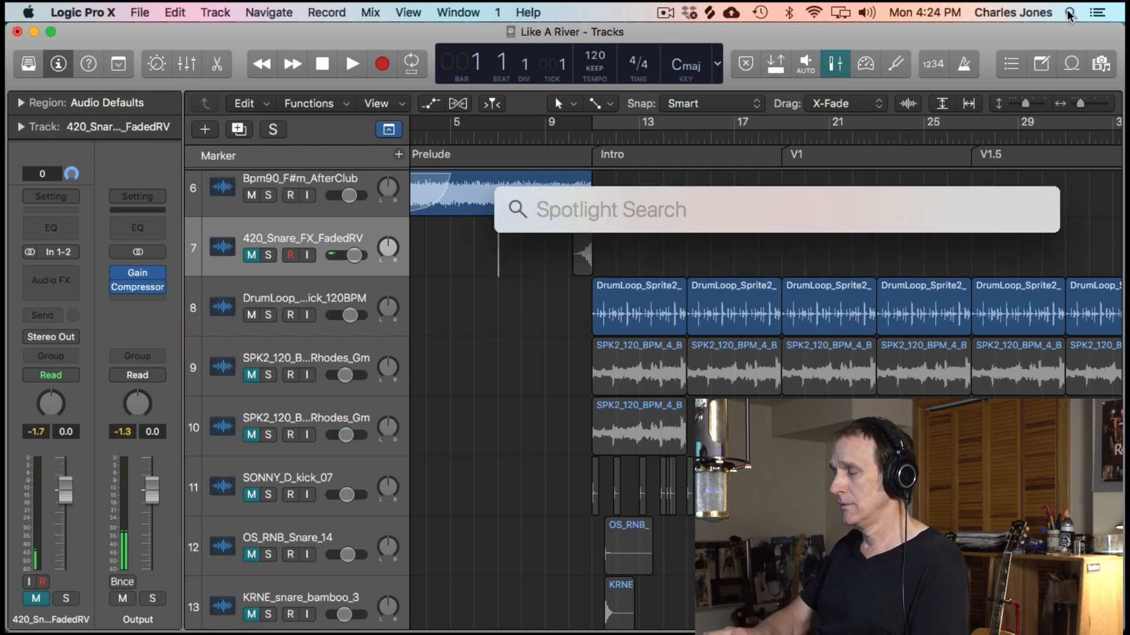
type("sp")
key("Return")
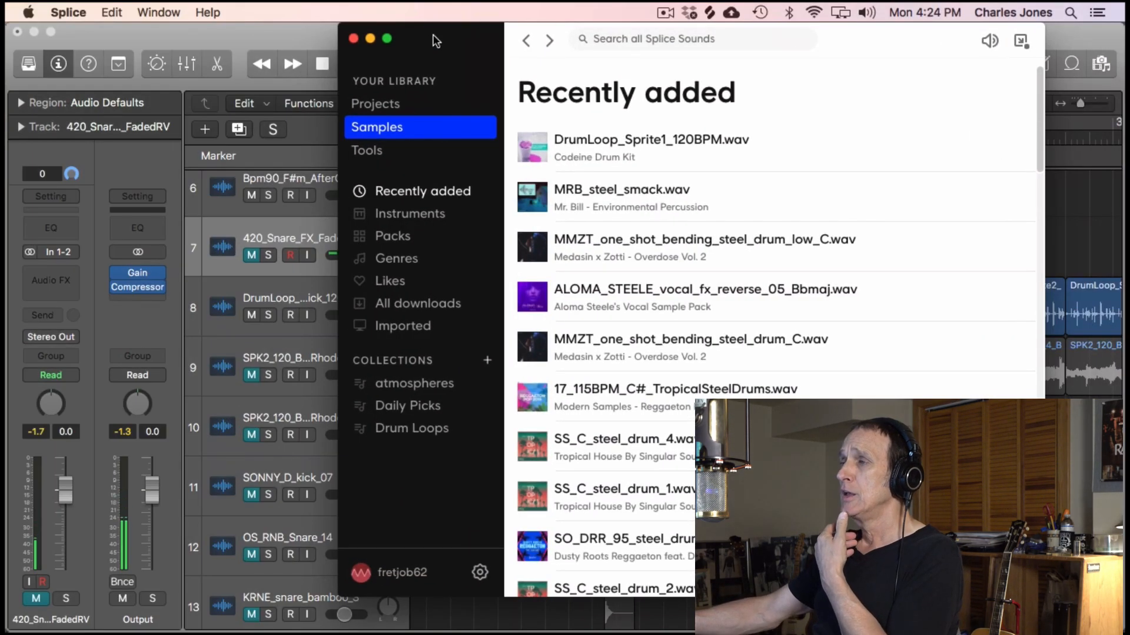
- Move the Splice window beside the Logic Pro X arrangement, uncovering the track headers and the Prelude section
left_click_drag(436, 41, 354, 34)
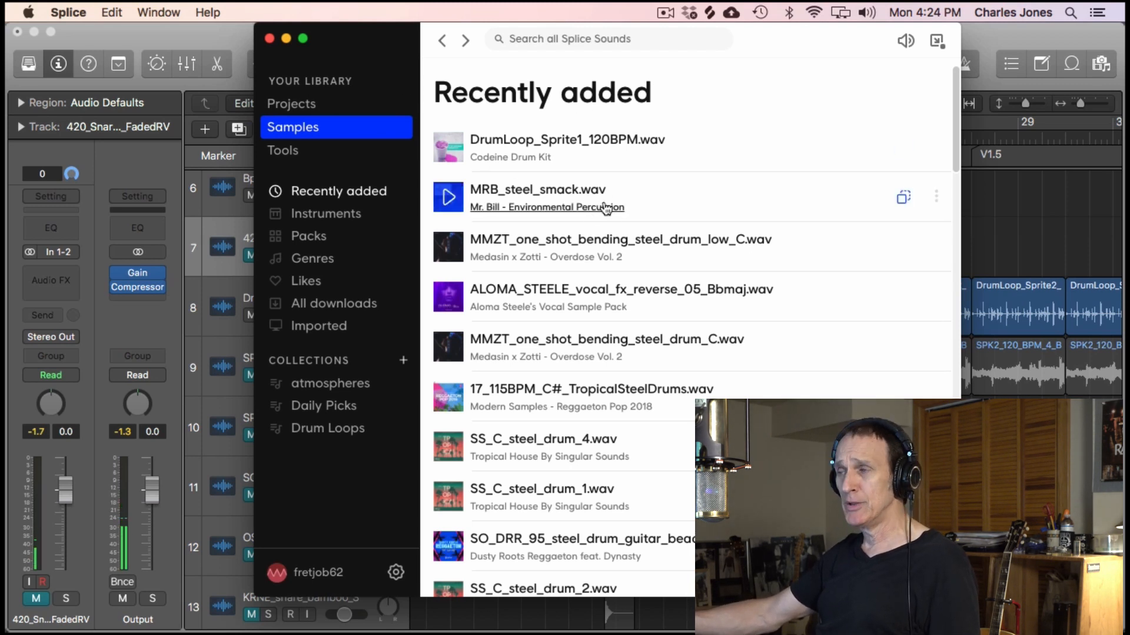
left_click_drag(381, 25, 436, 26)
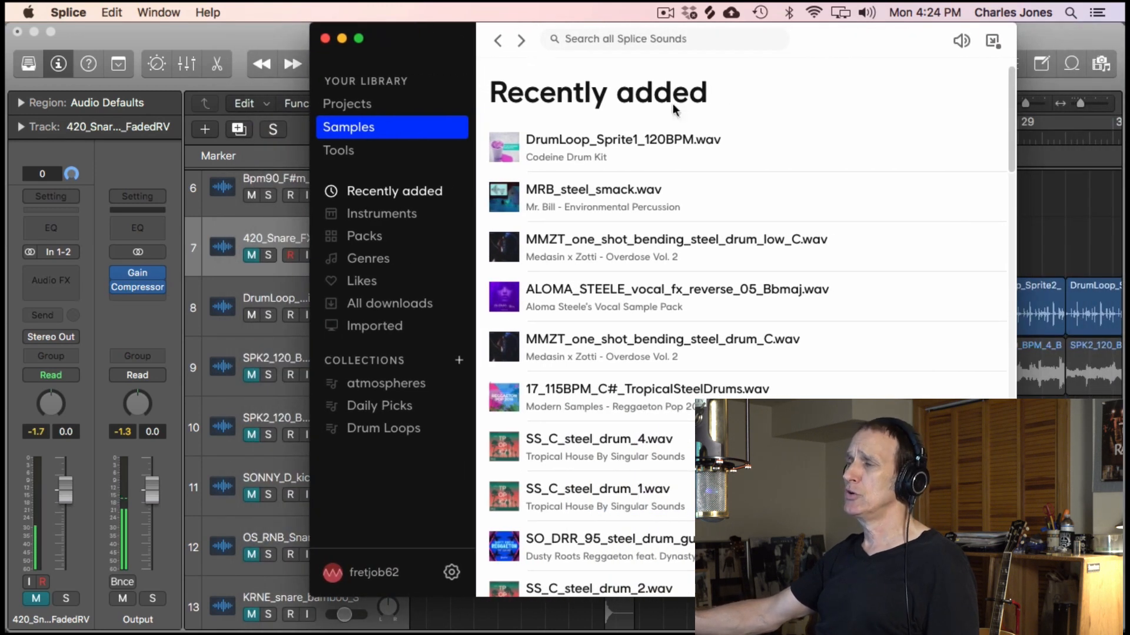
left_click_drag(418, 61, 858, 52)
scroll(563, 349, "up", 5)
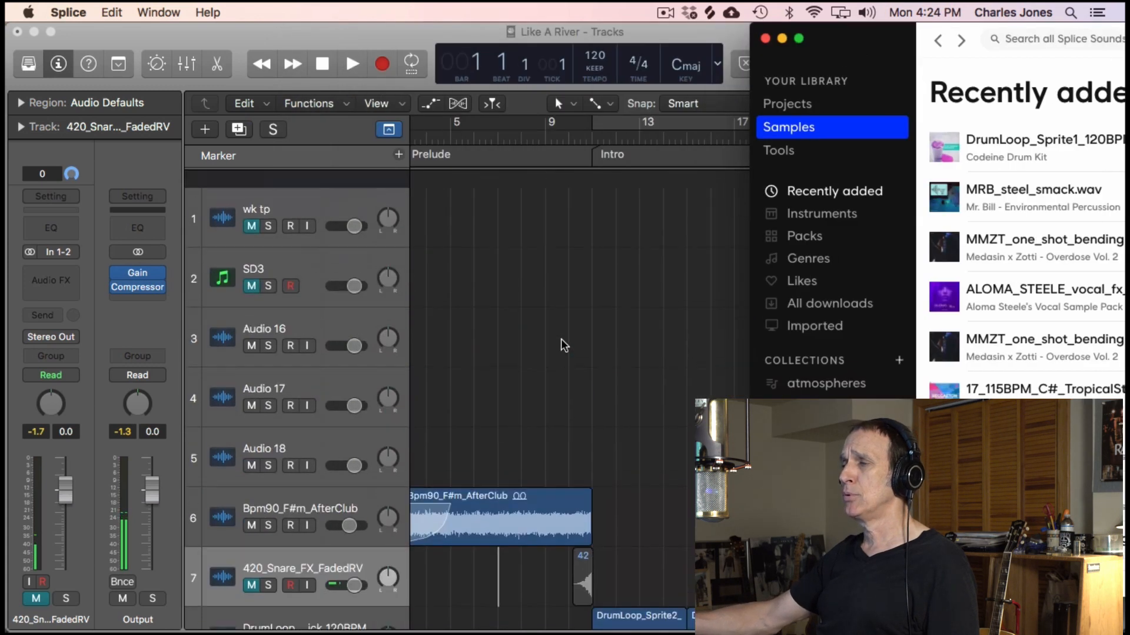
- Import DrumLoop_Sprite1_120BPM.wav from the Splice library onto the Audio 16 track within the Prelude and start auditioning it
left_click_drag(869, 58, 726, 31)
mouse_move(893, 152)
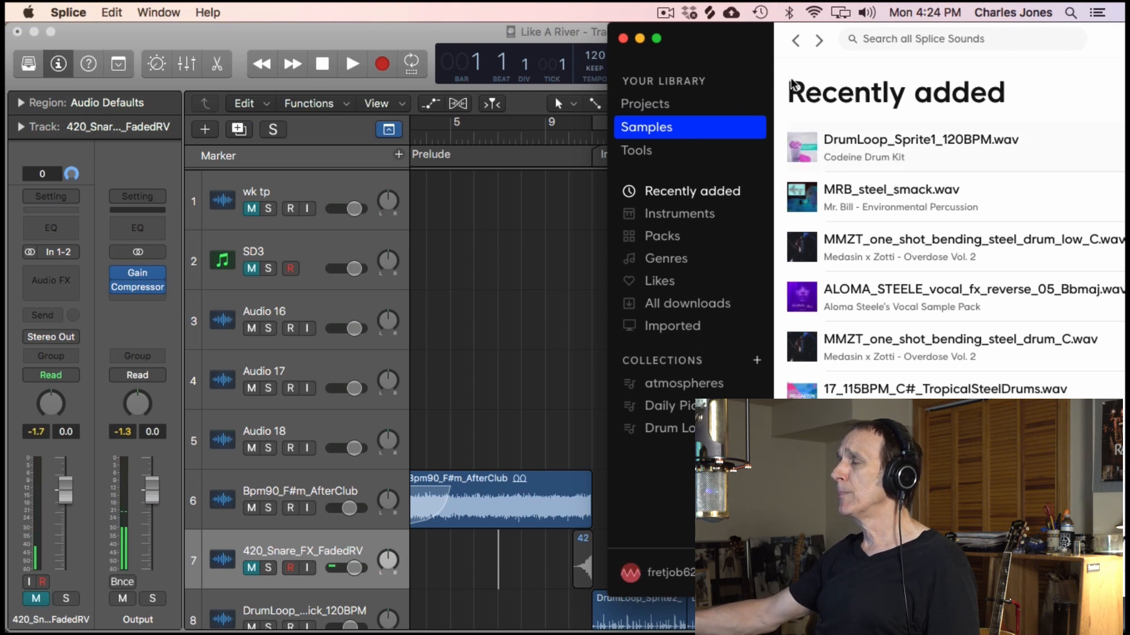
left_click_drag(763, 59, 819, 59)
left_click_drag(955, 153, 355, 328)
key("space")
key("space")
- Mute the Bpm90_F#m_AfterClub track and the DrumLoop track below the snare FX, and play the DrumLoop_Sprite1 region from its start
scroll(658, 453, "down", 3)
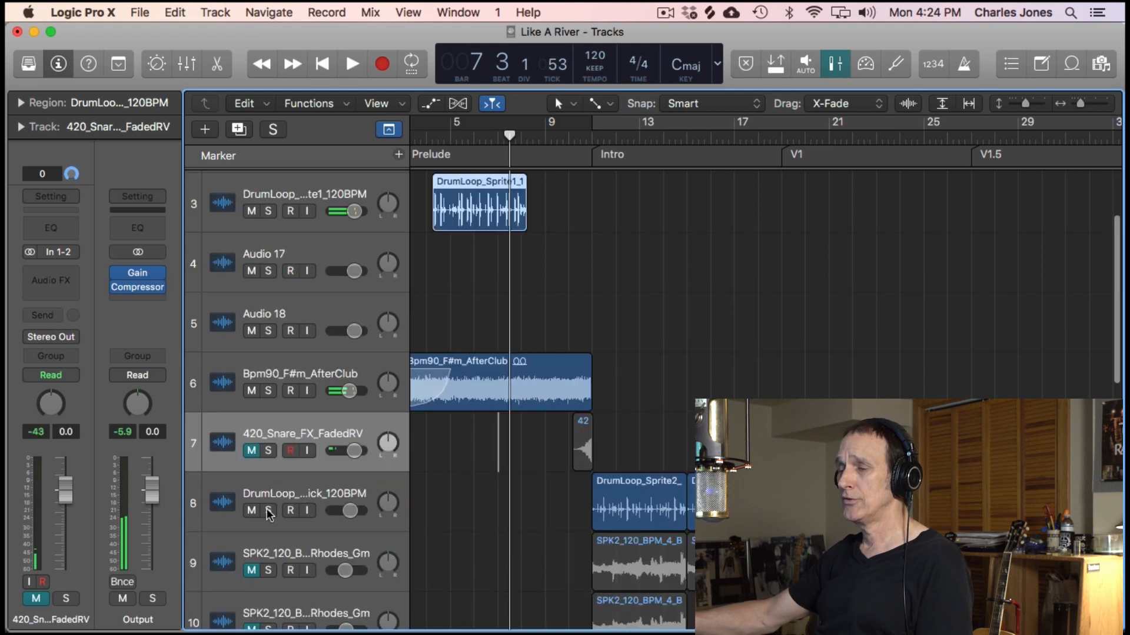
left_click(253, 391)
left_click(252, 510)
key("space")
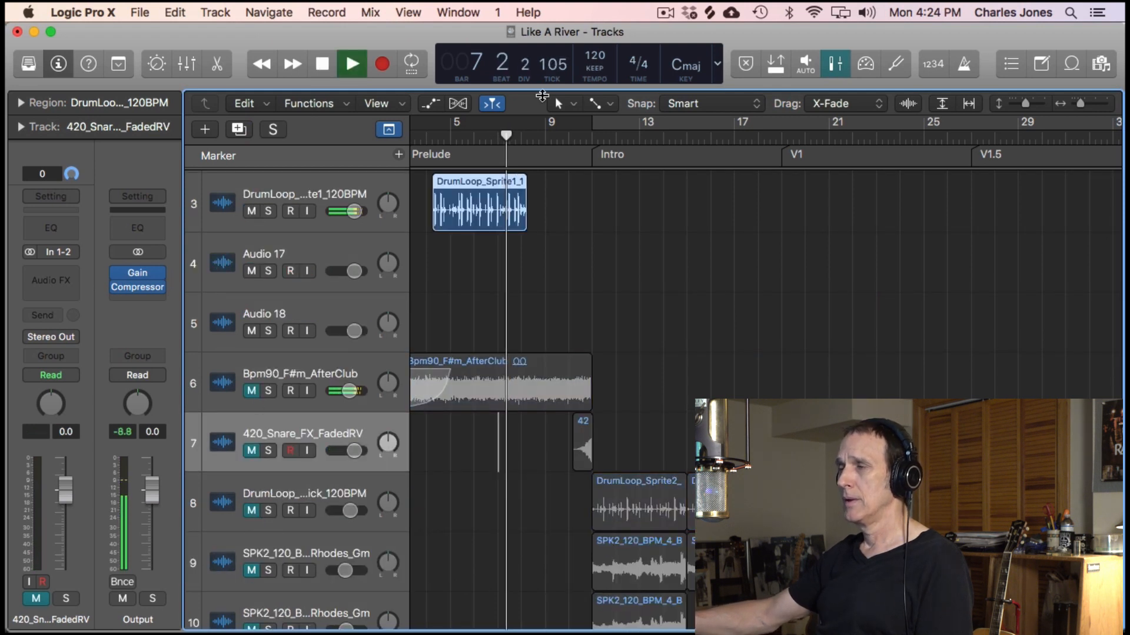
left_click(425, 136)
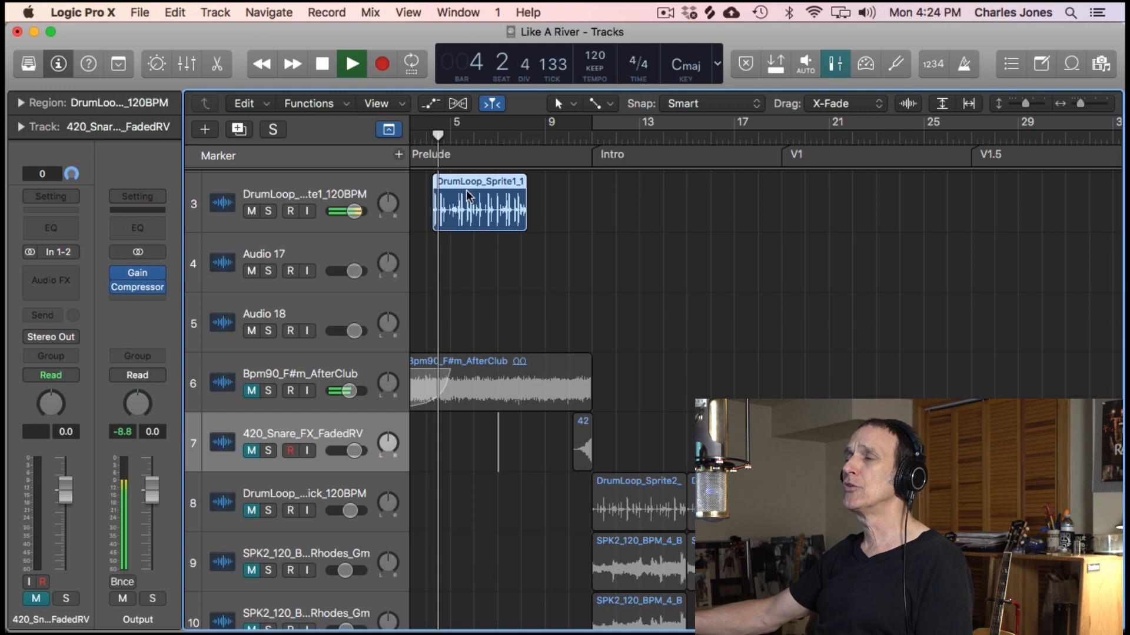
key("space")
- Try the DrumLoop_Sprite1 region at the start of the Intro, play it there, and undo the move
left_click_drag(486, 179, 626, 303)
key("shift+space")
key("space")
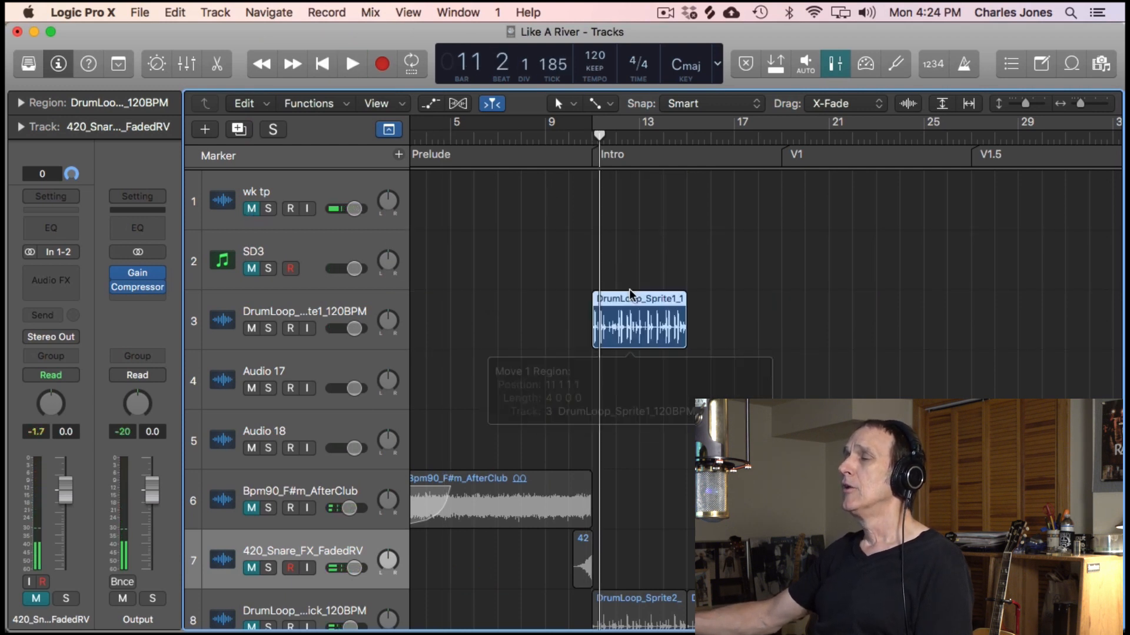
left_click(327, 319)
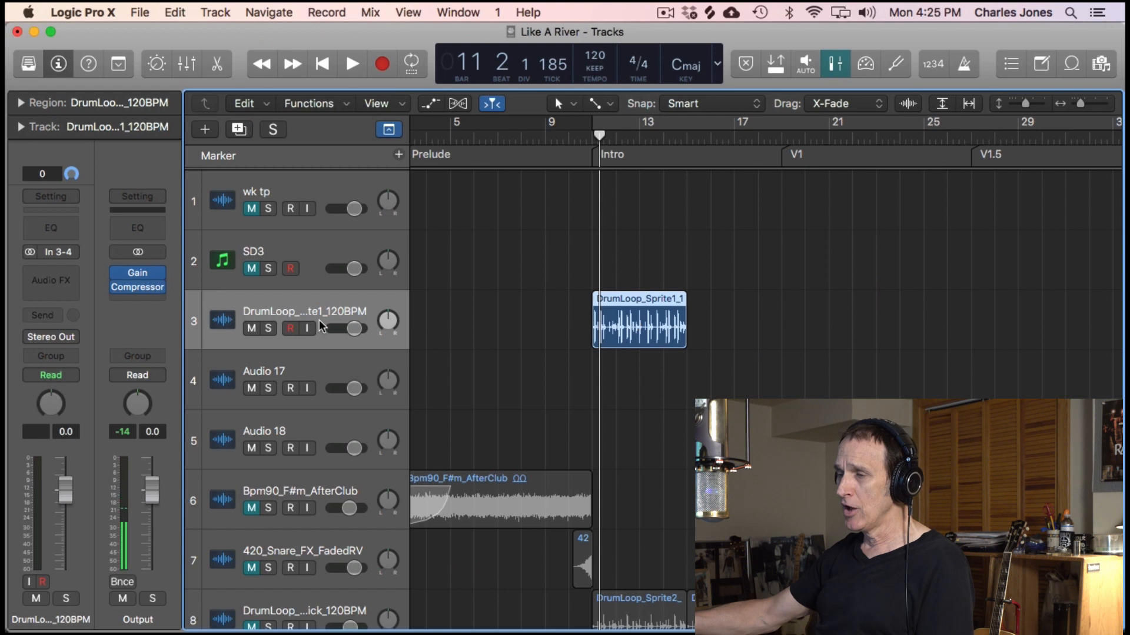
left_click_drag(682, 312, 683, 313)
key("super+z")
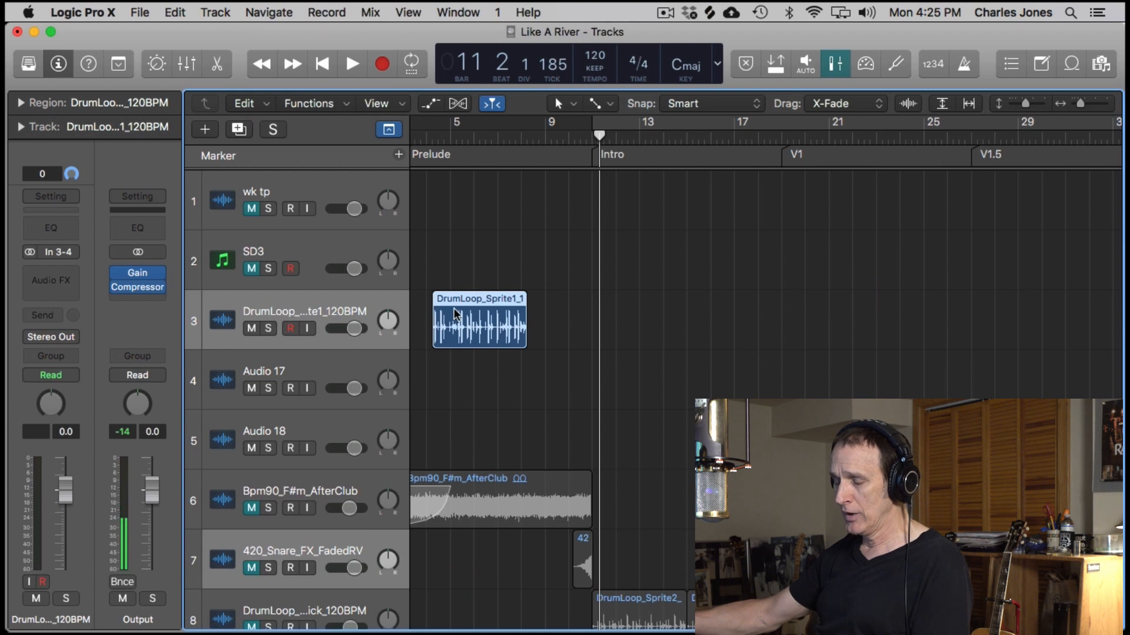
- Delete the DrumLoop_Sprite1 region from the Prelude and remove its track 3 from the project
key("Delete")
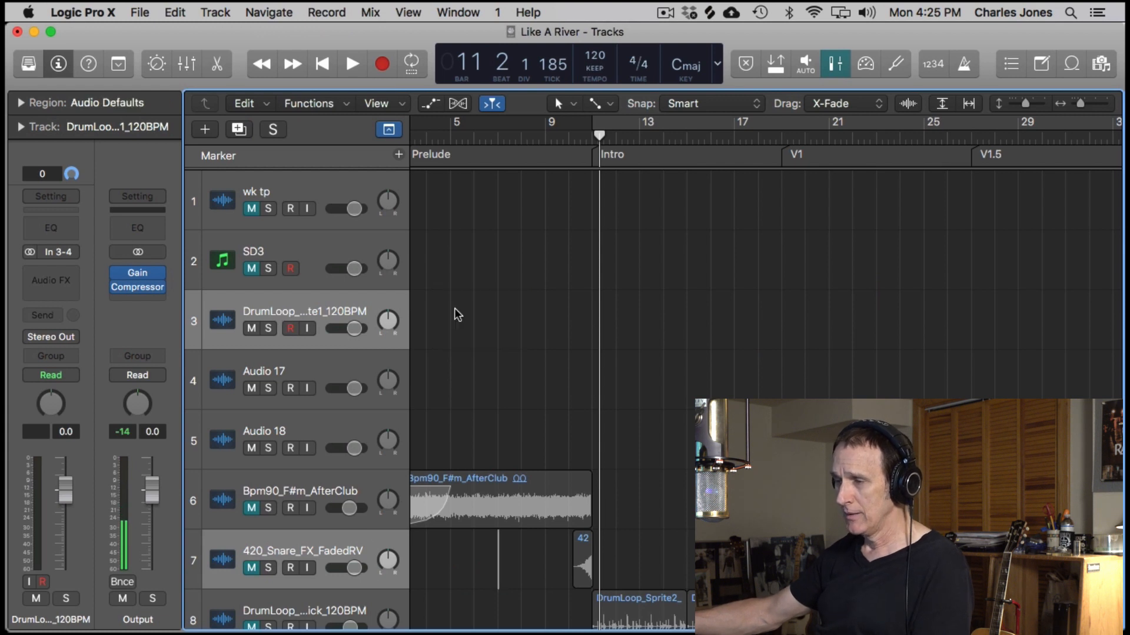
key("super+z")
left_click(309, 314)
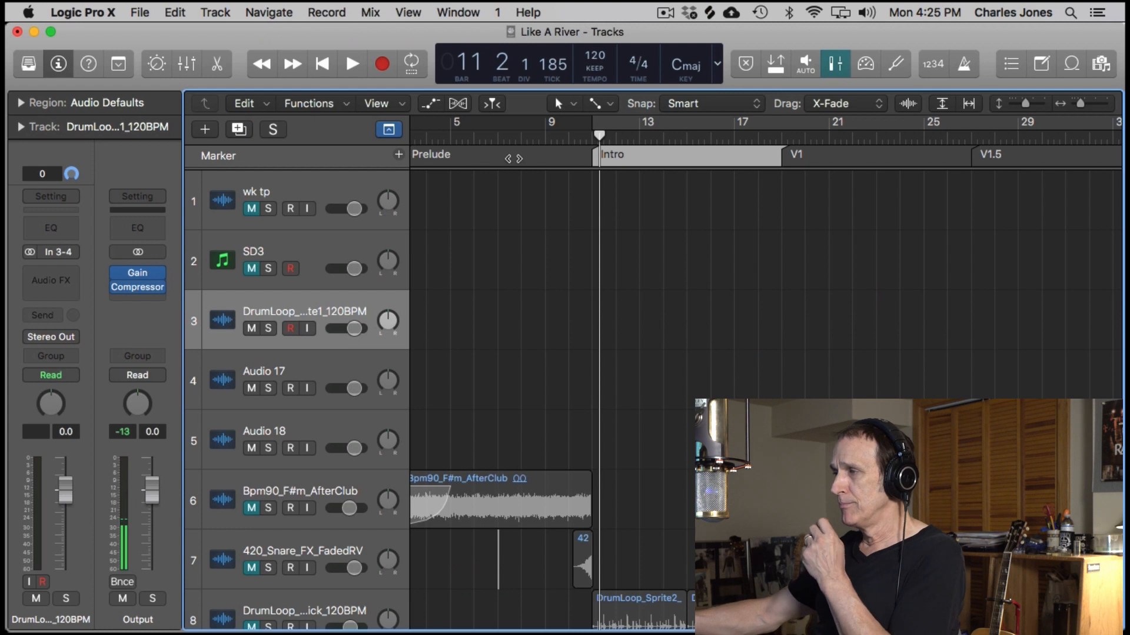
left_click(510, 139)
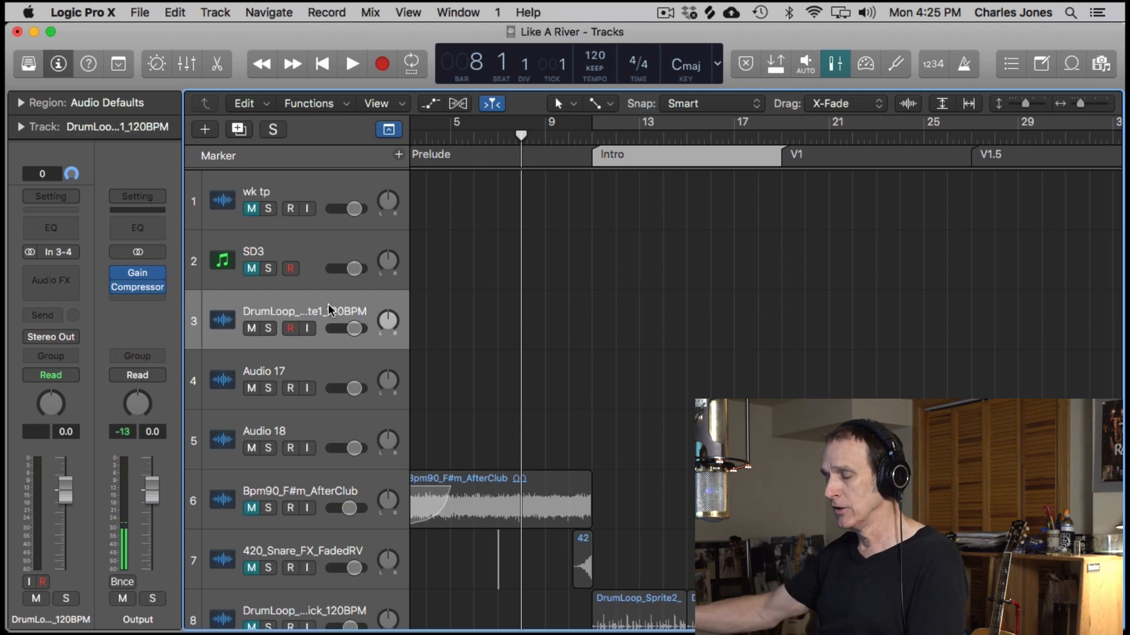
left_click(215, 12)
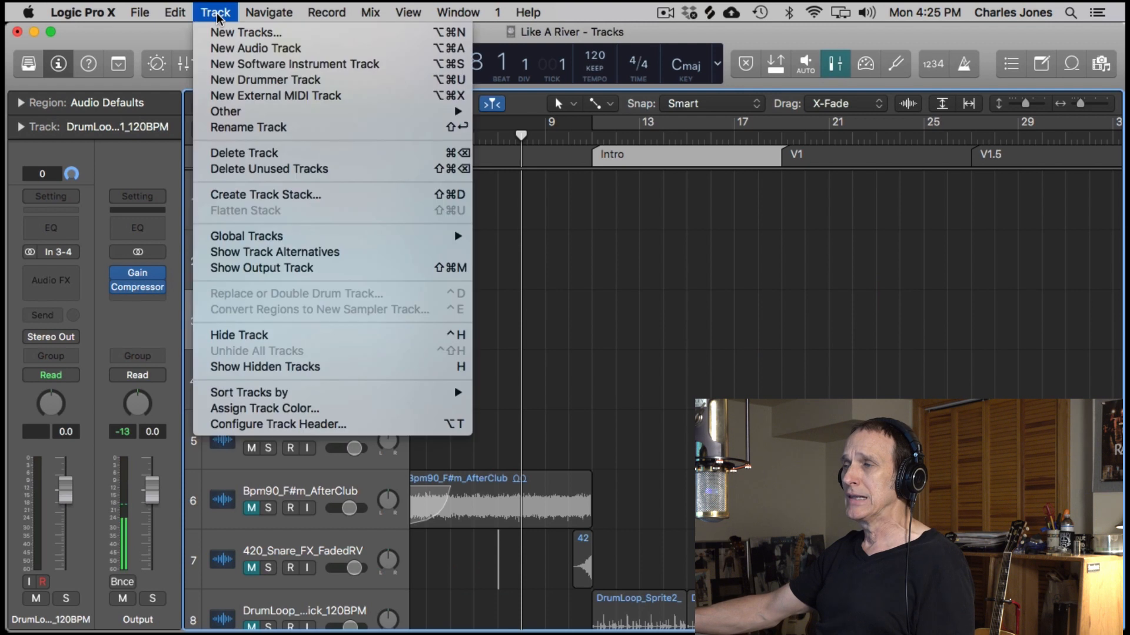
left_click(270, 152)
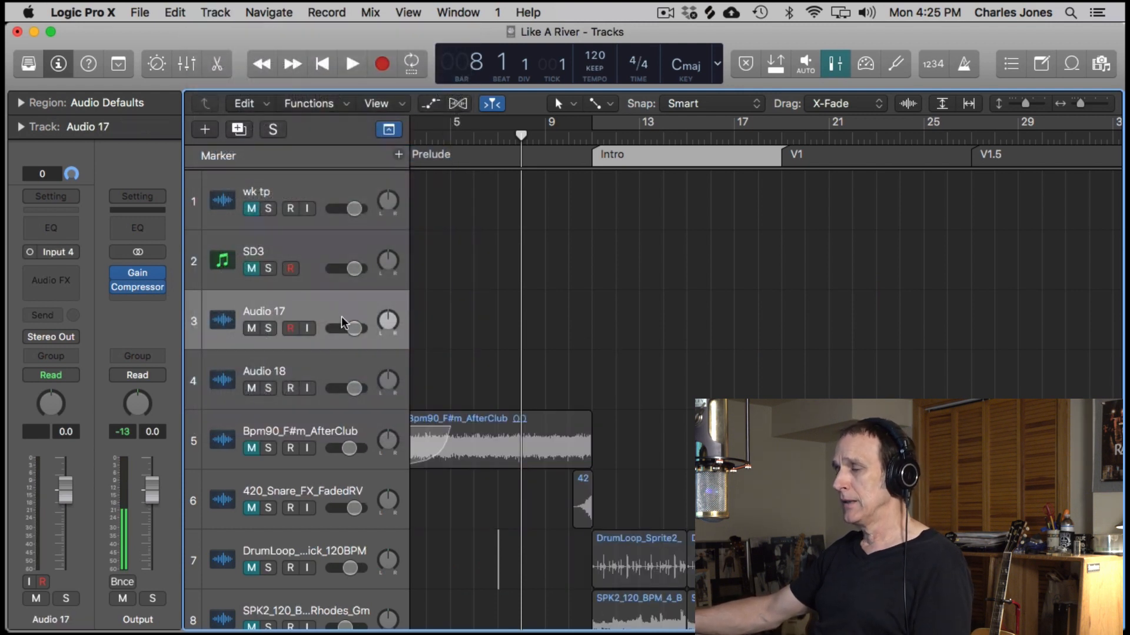
- Switch to the Splice desktop window and move it aside so the track headers and Prelude stay uncovered
key("ctrl+Up")
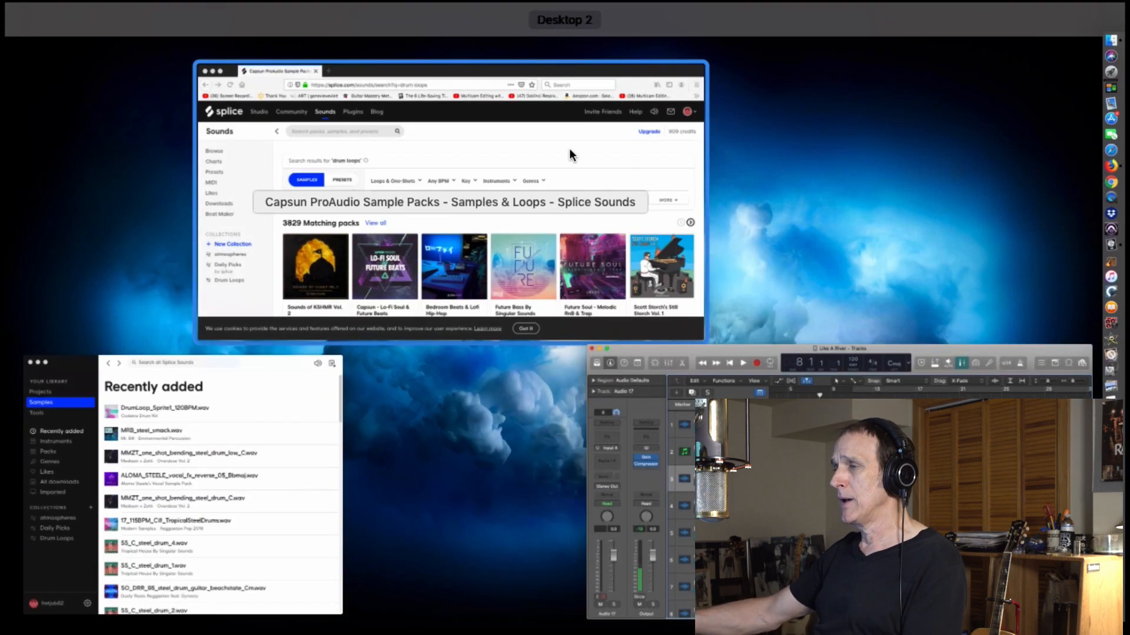
left_click(287, 422)
left_click_drag(797, 59, 810, 18)
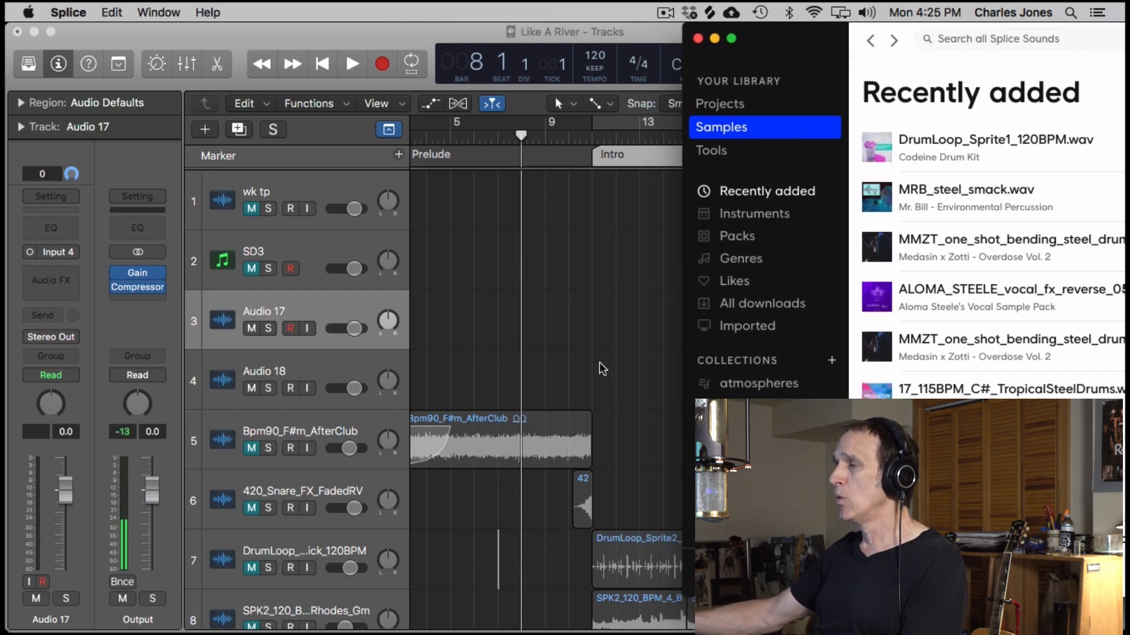
- Unmute the SONNY_D_kick_07 track, play it from the start of the Intro, and mute it again
scroll(605, 365, "down", 10)
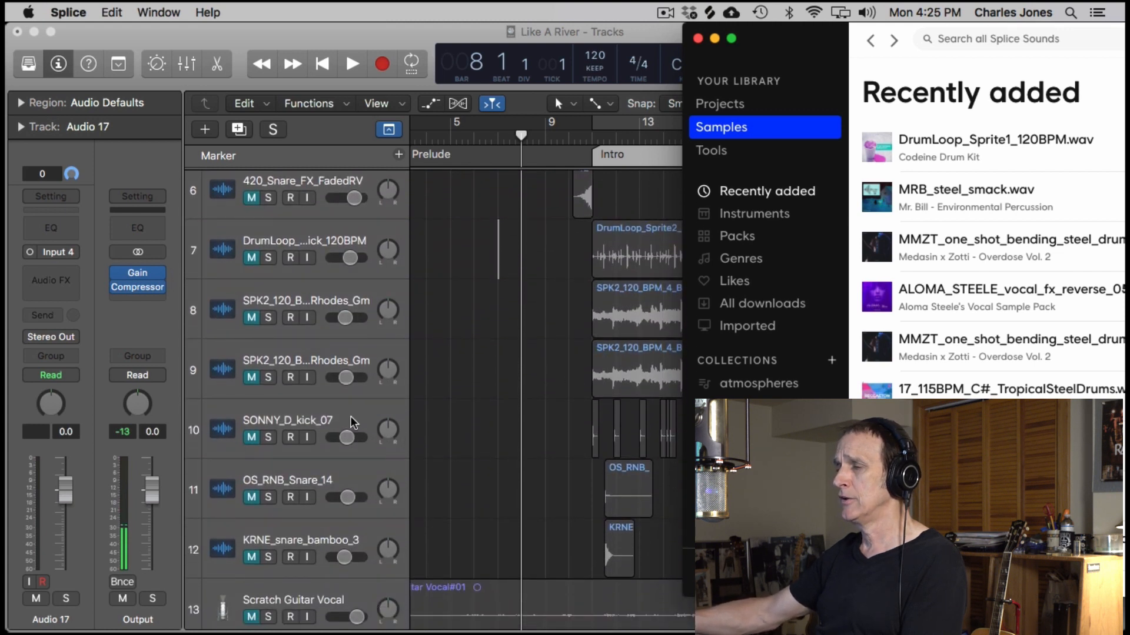
left_click(353, 423)
left_click(251, 438)
left_click(598, 138)
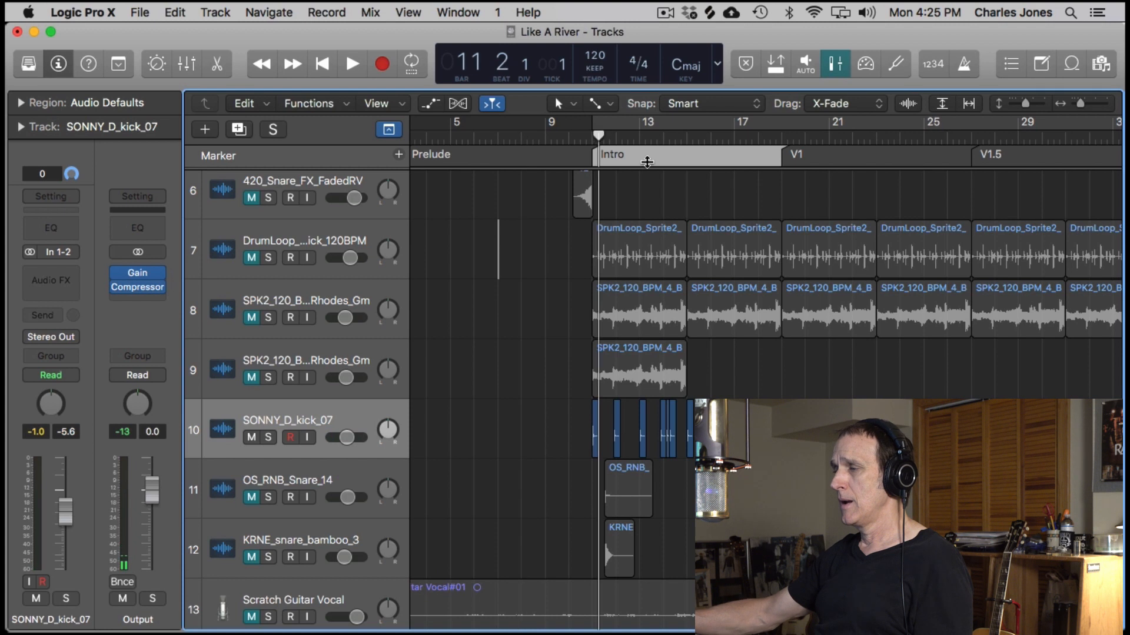
left_click(593, 136)
key("space")
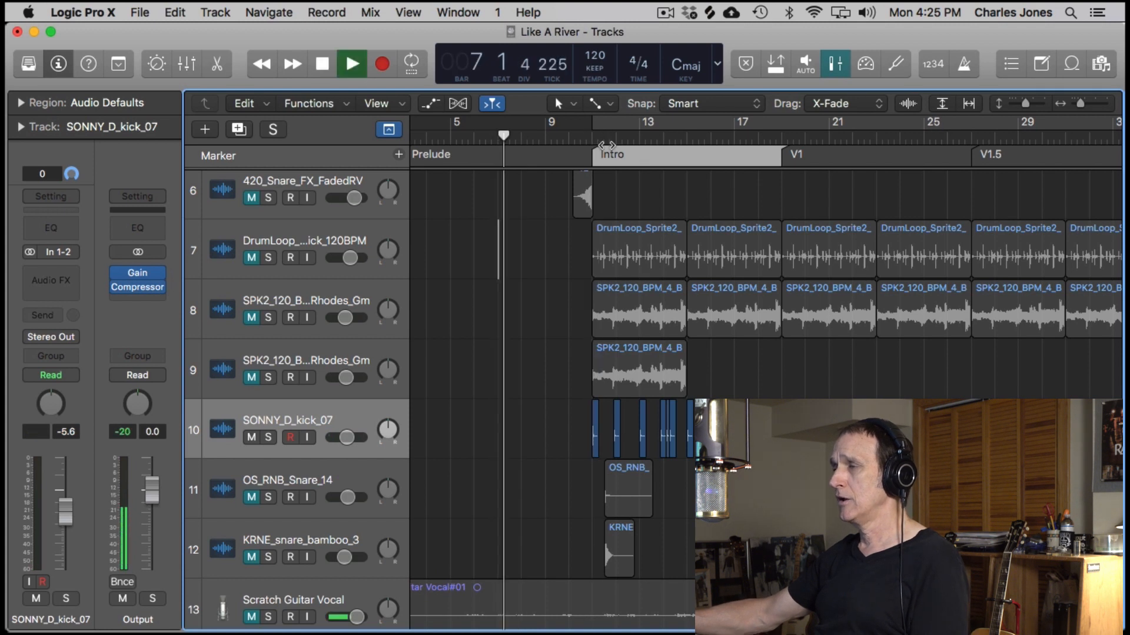
left_click(594, 136)
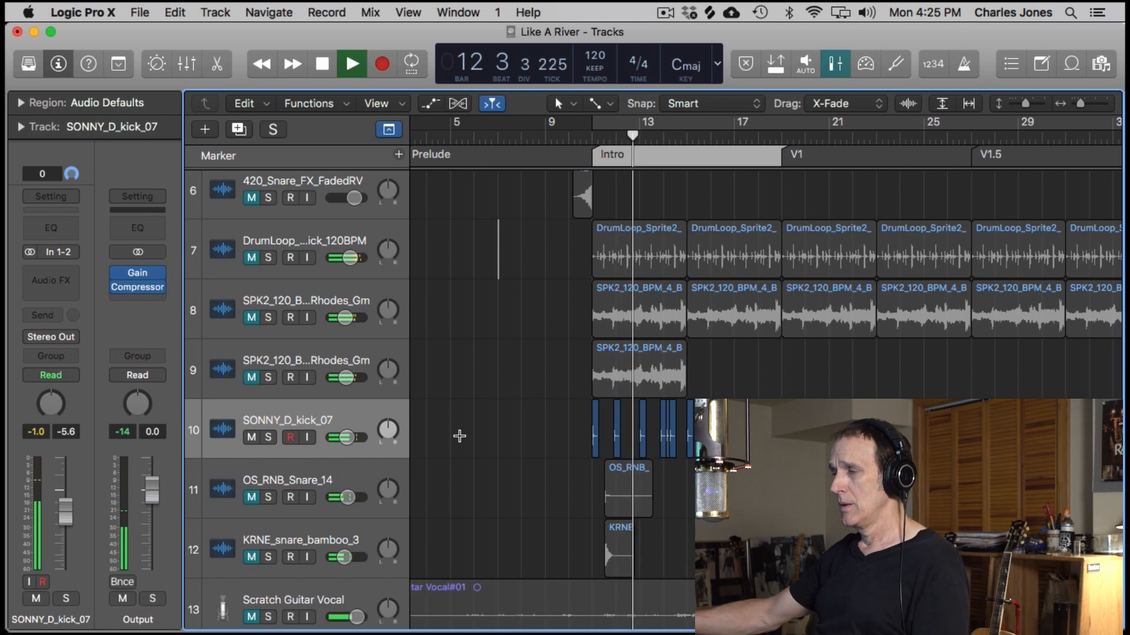
left_click(269, 434)
key("space")
- Place the playhead at bar 10, then switch to Splice and position its window over the arrangement
scroll(495, 329, "up", 10)
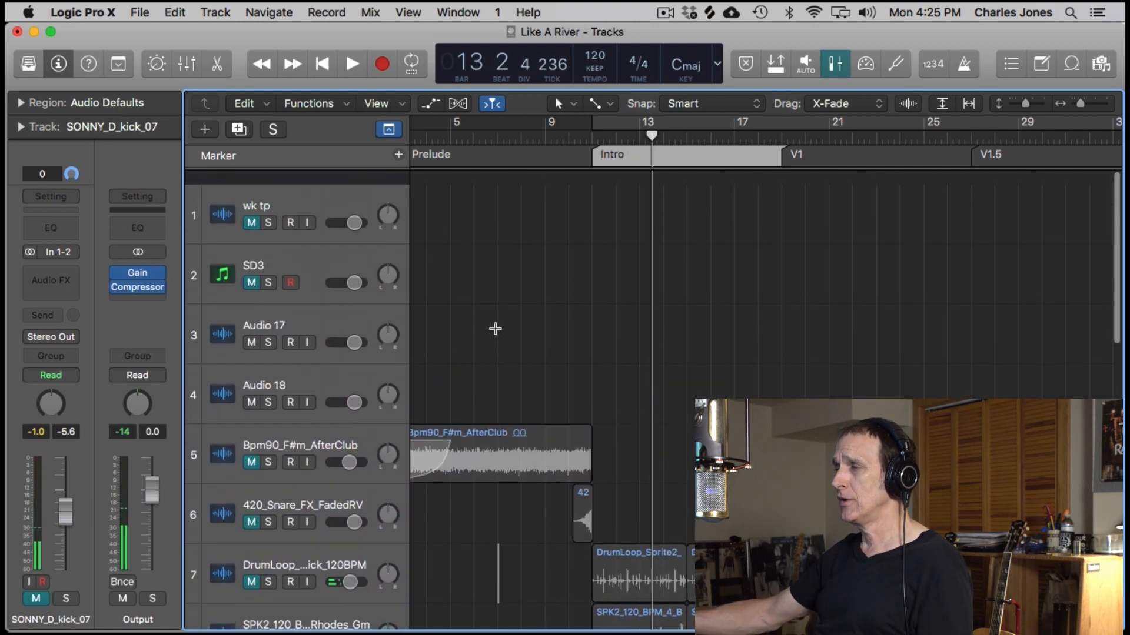
left_click(566, 135)
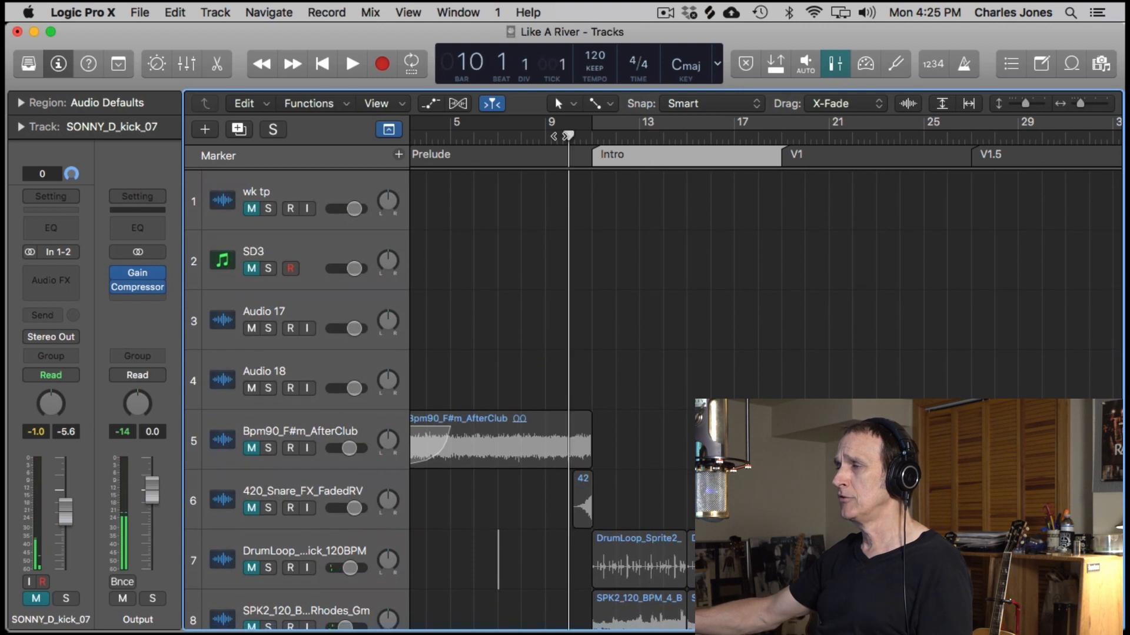
left_click(657, 212)
key("ctrl+Up")
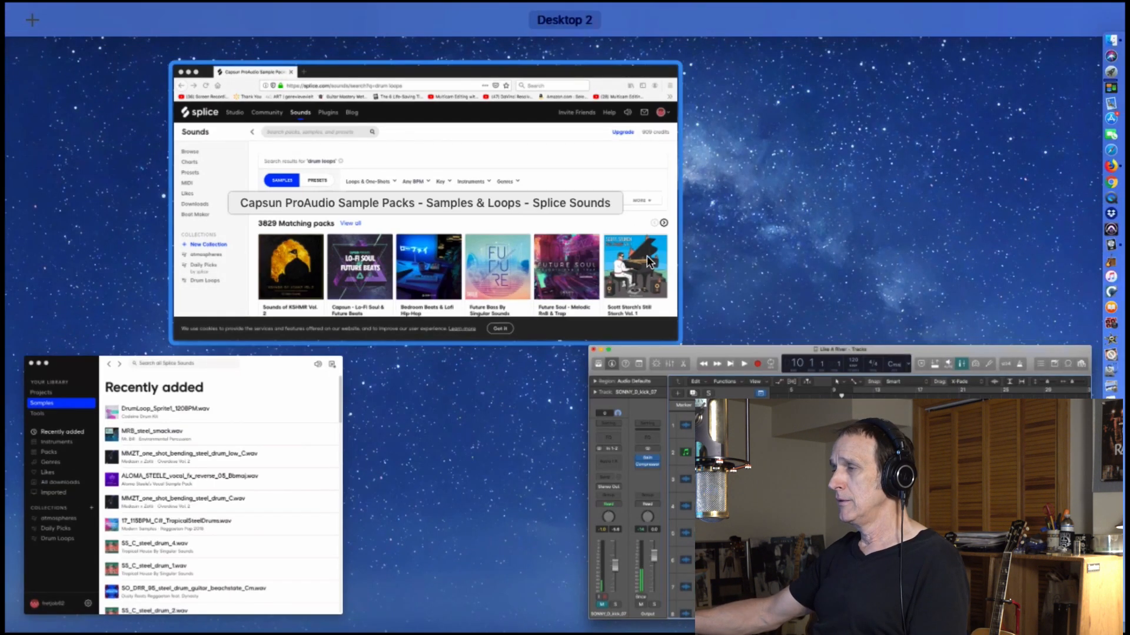
left_click(327, 443)
left_click_drag(826, 30, 563, 30)
scroll(719, 365, "down", 5)
left_click_drag(511, 56, 786, 54)
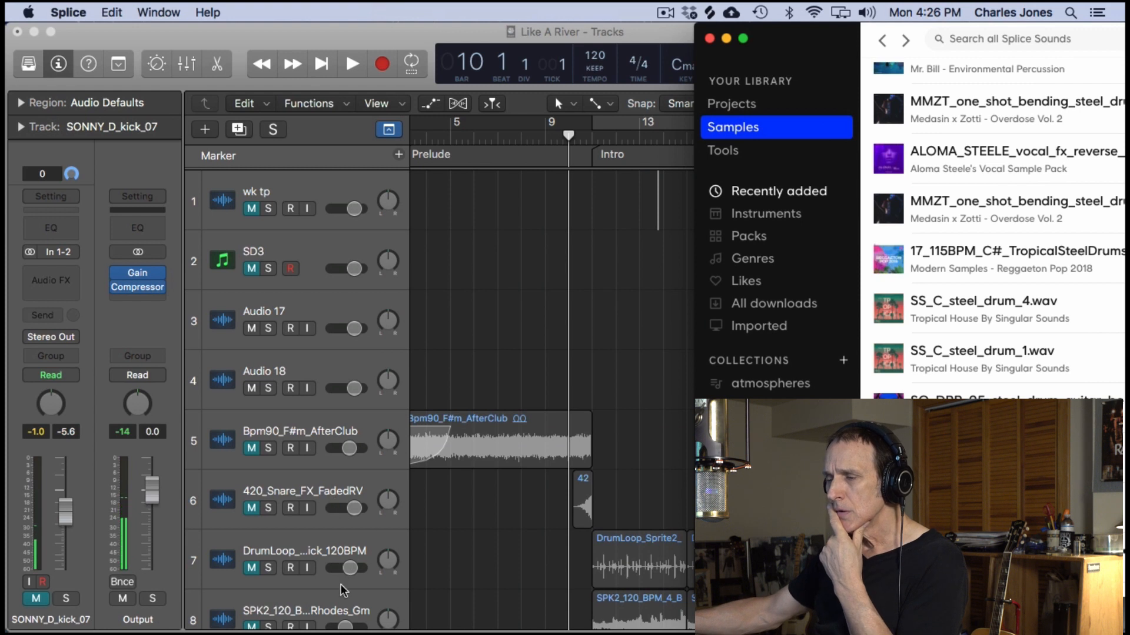
left_click_drag(788, 63, 482, 62)
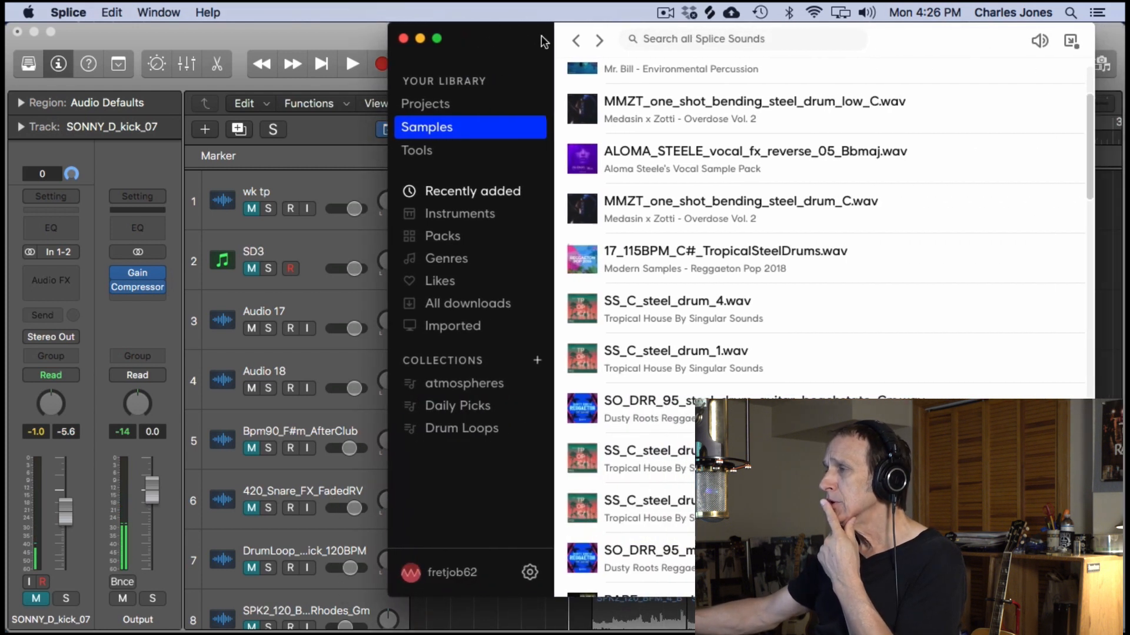
- Look through the recently added samples in the Splice library and check the Instruments categories
scroll(668, 159, "up", 5)
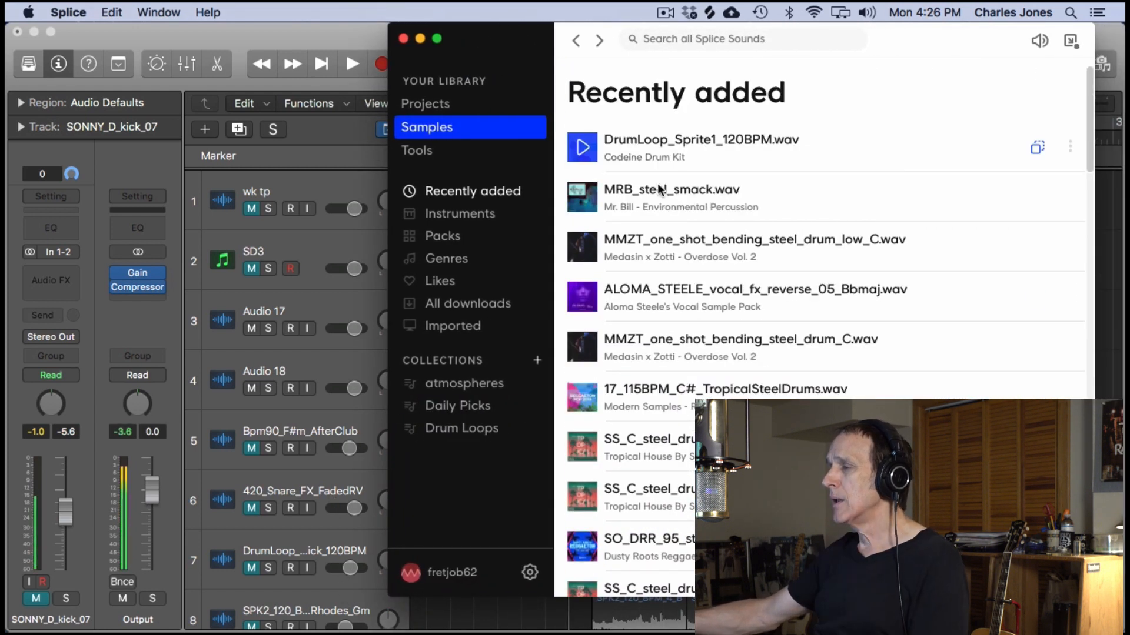
scroll(682, 353, "down", 9)
scroll(687, 462, "down", 10)
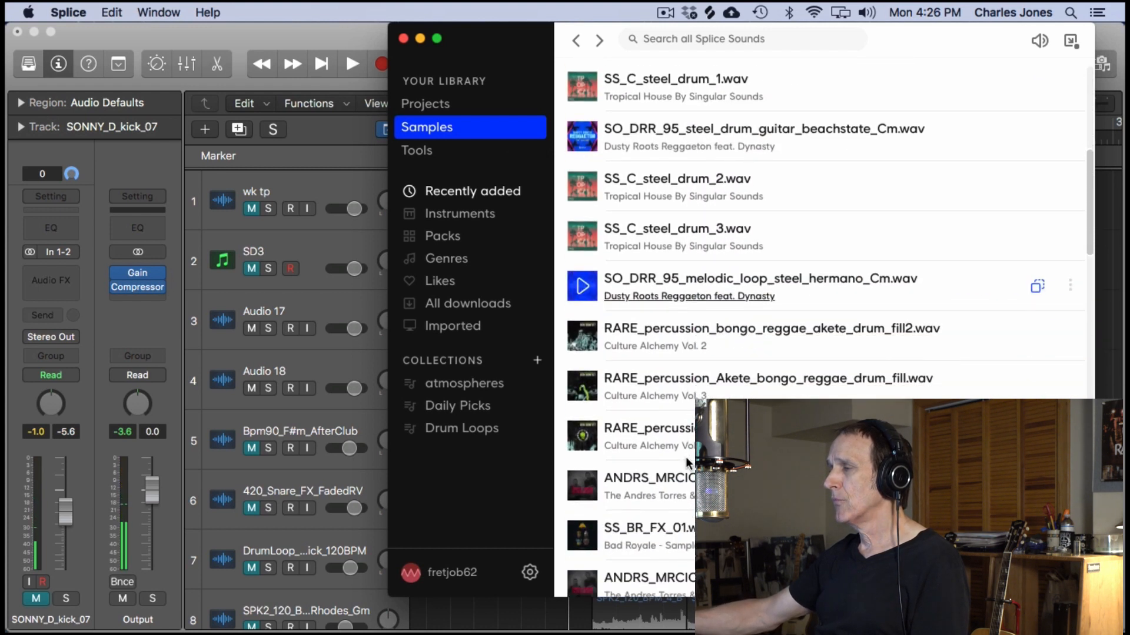
scroll(687, 462, "down", 8)
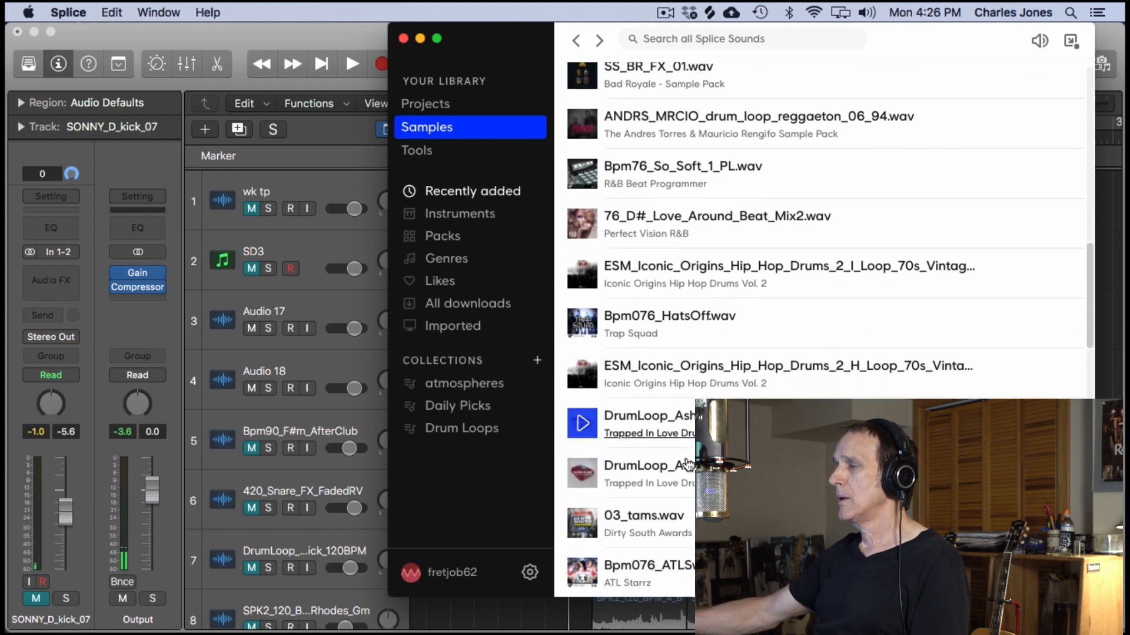
scroll(686, 456, "down", 10)
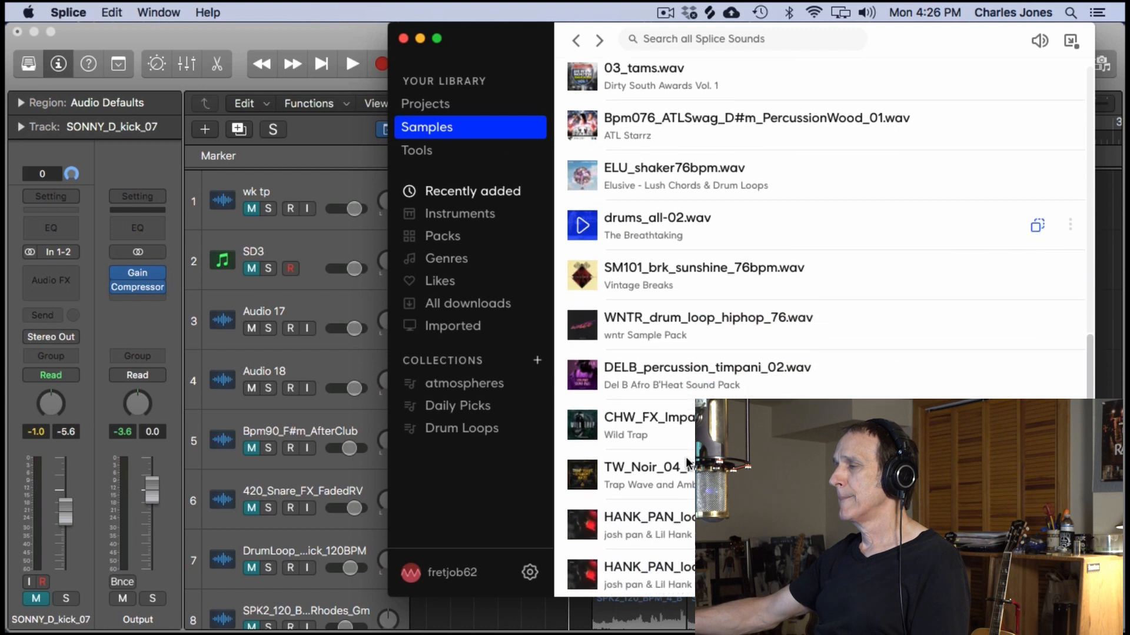
scroll(686, 456, "down", 7)
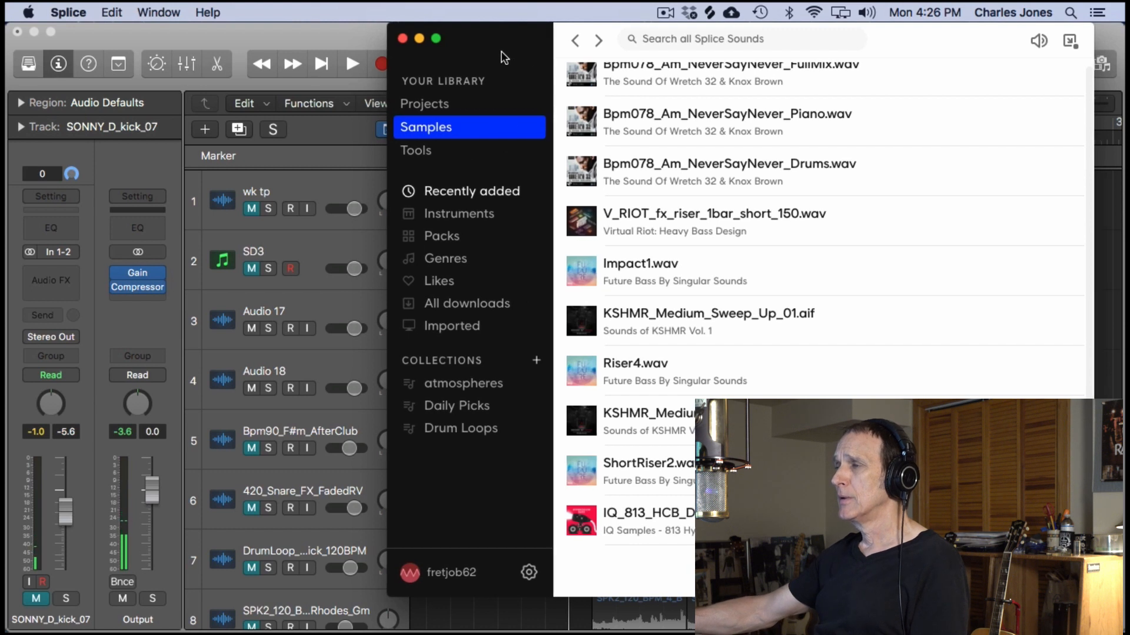
left_click_drag(502, 52, 464, 50)
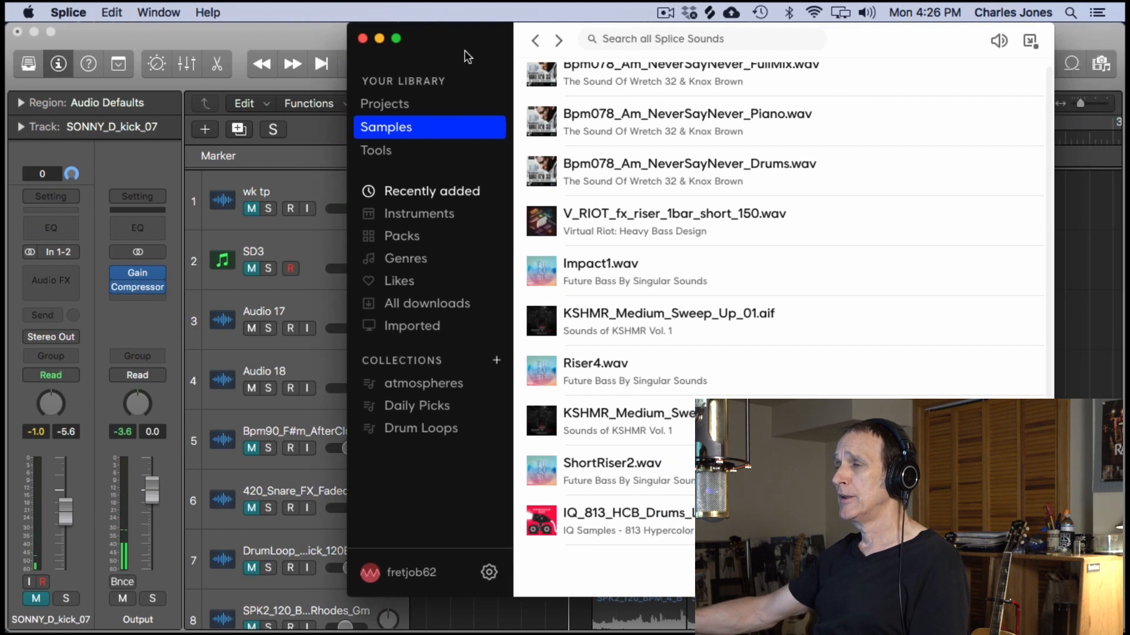
left_click(420, 216)
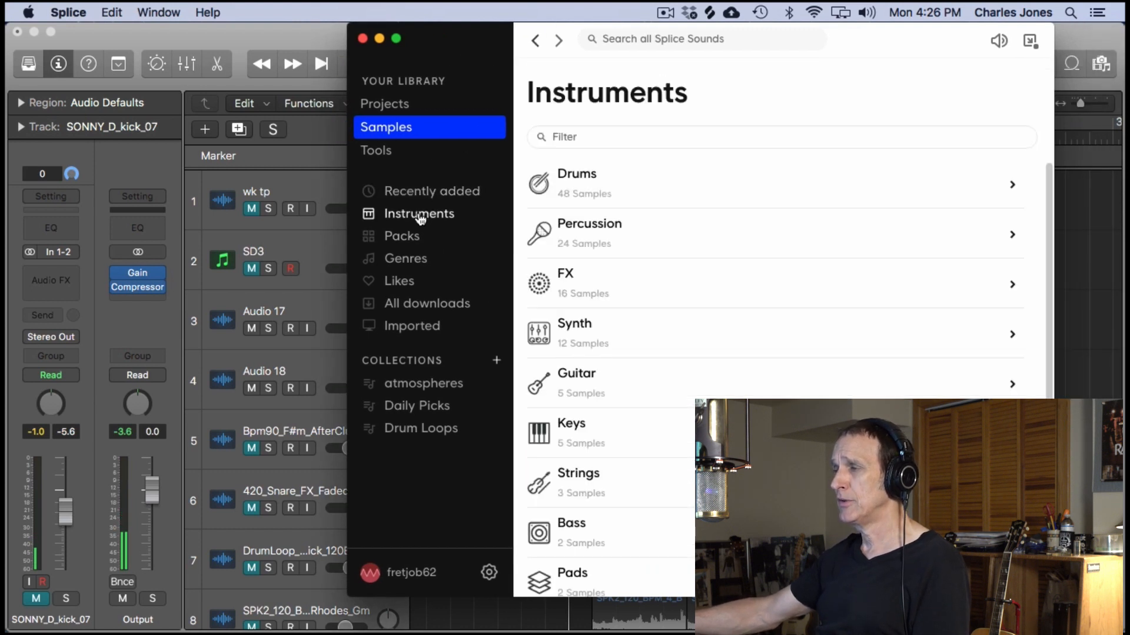
left_click(425, 190)
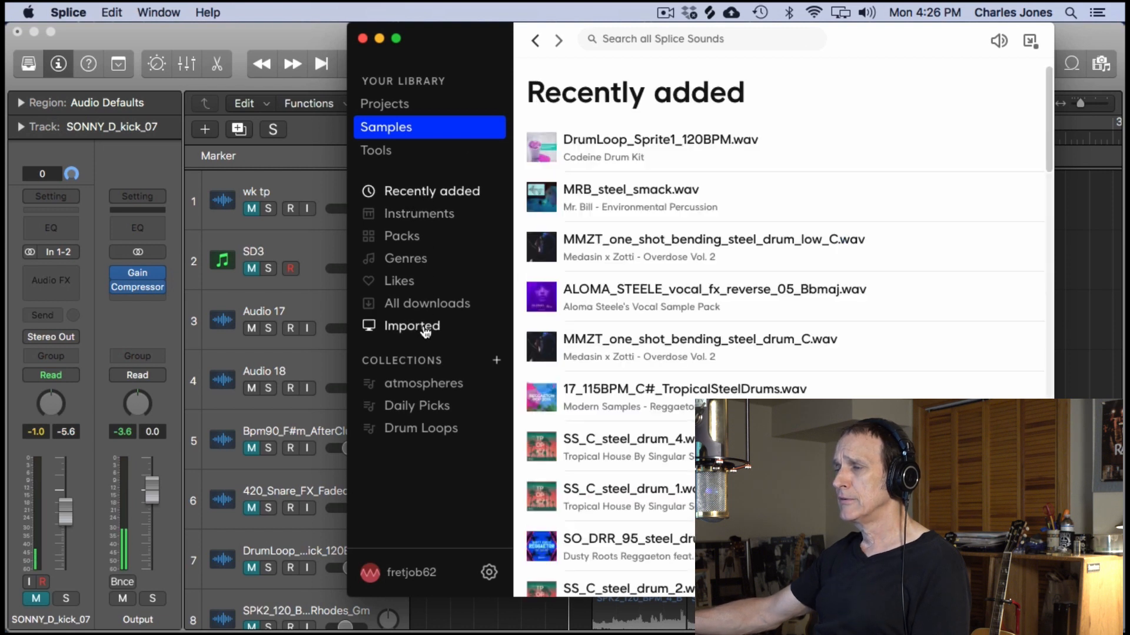
- Browse all downloaded samples, filter them by "Rhodes", and close the Splice window
left_click(423, 305)
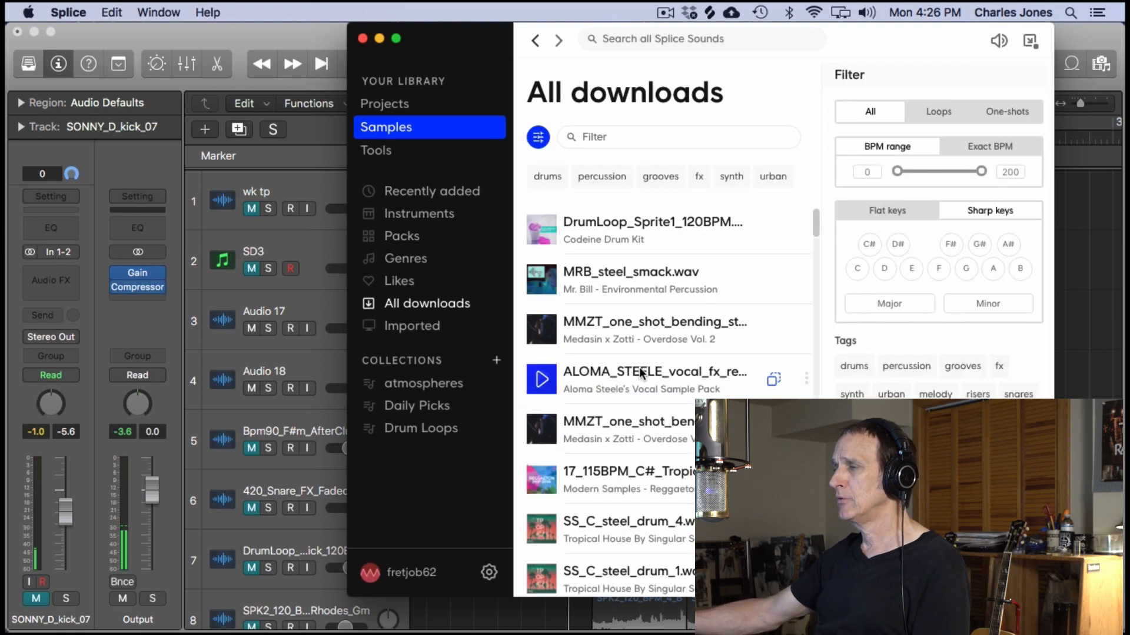
scroll(639, 367, "down", 10)
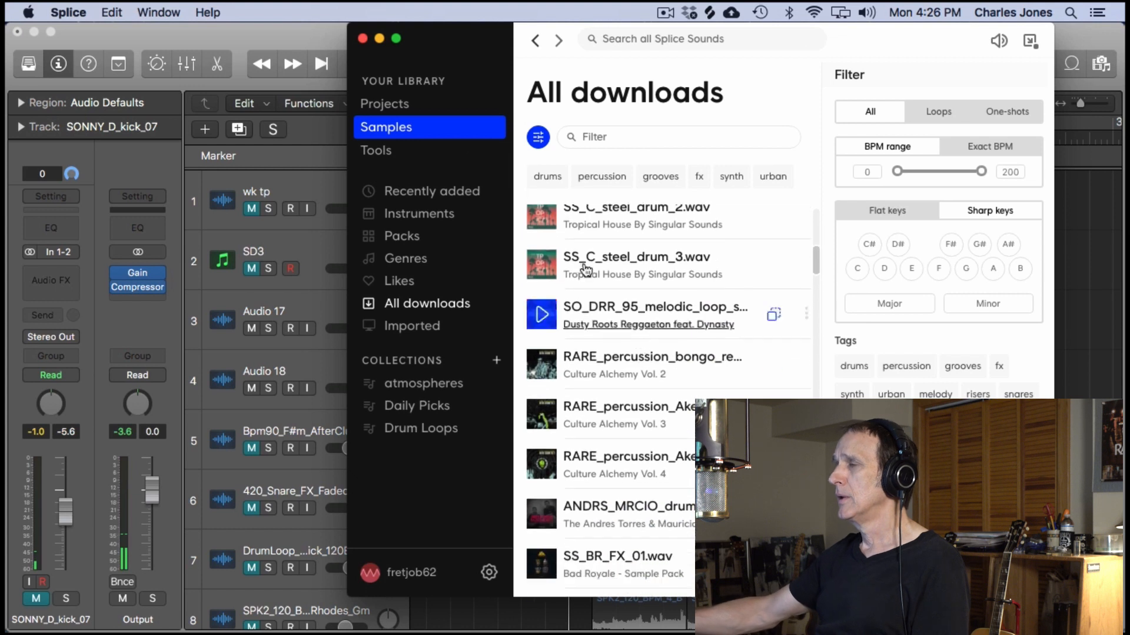
scroll(665, 353, "down", 10)
scroll(665, 351, "down", 15)
scroll(663, 351, "down", 5)
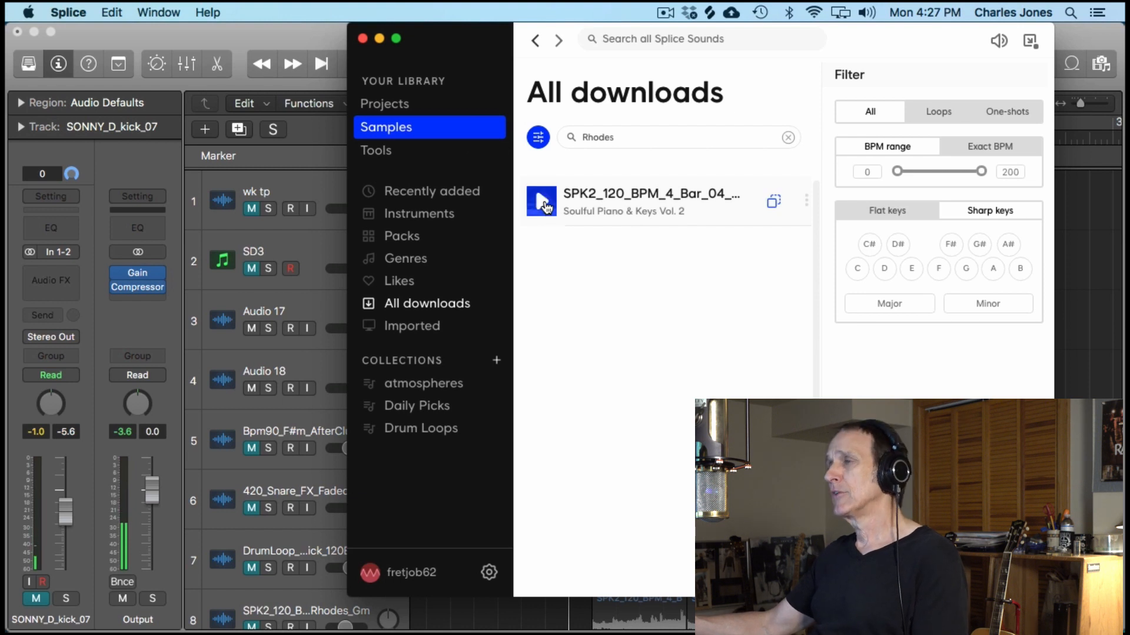
left_click(362, 39)
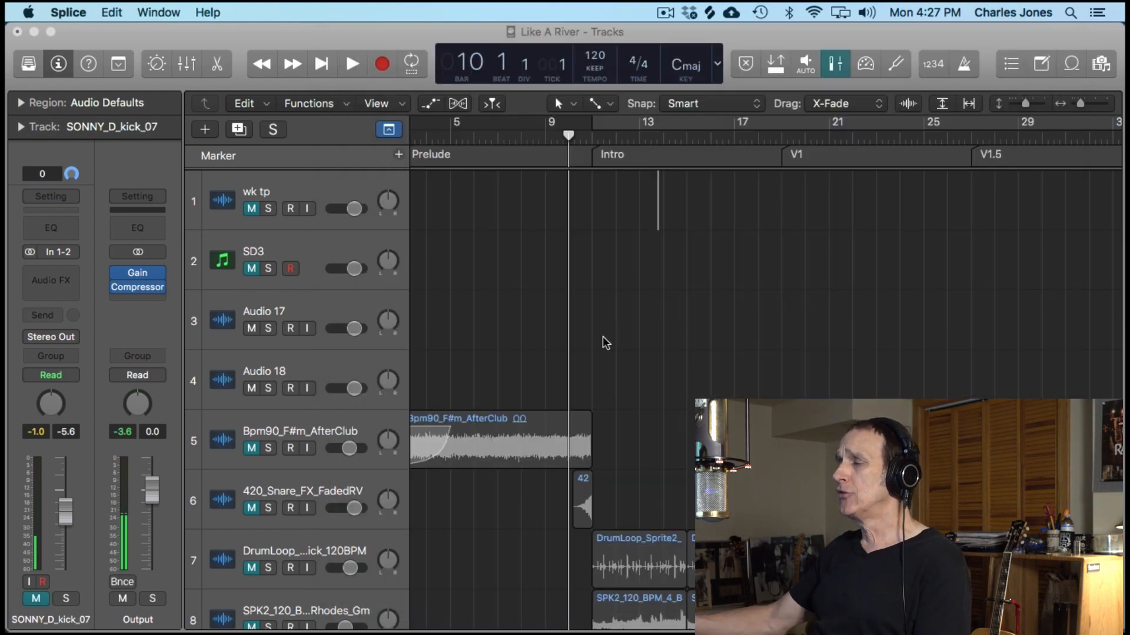
- Select and unmute the single-region Rhodes track (track 9) and play it from the start of the Intro
scroll(680, 335, "down", 8)
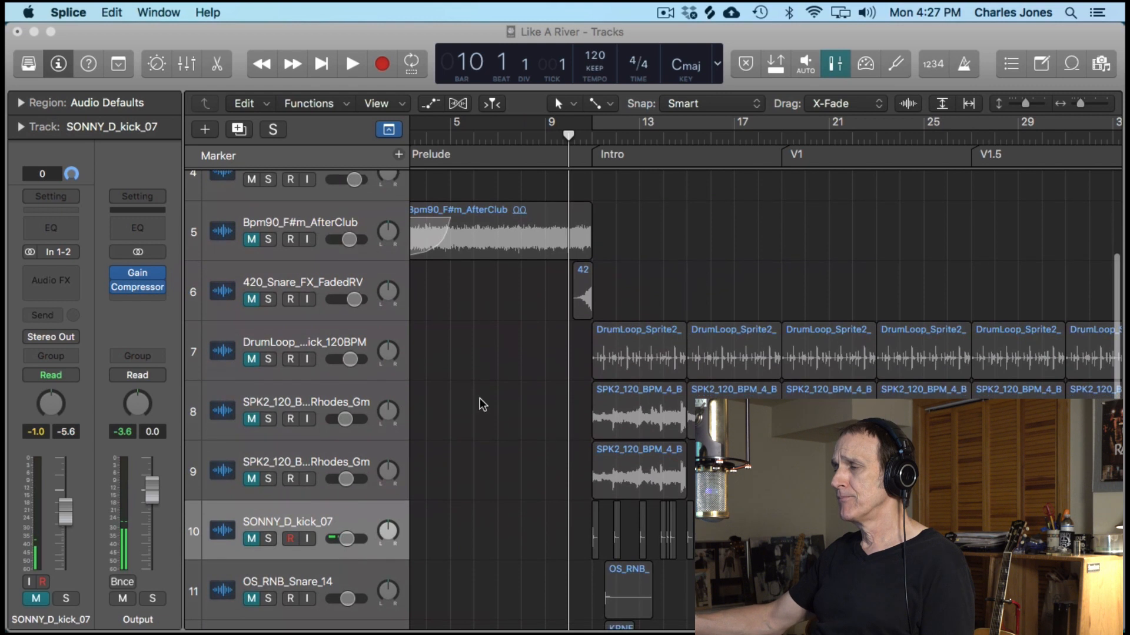
left_click(329, 462)
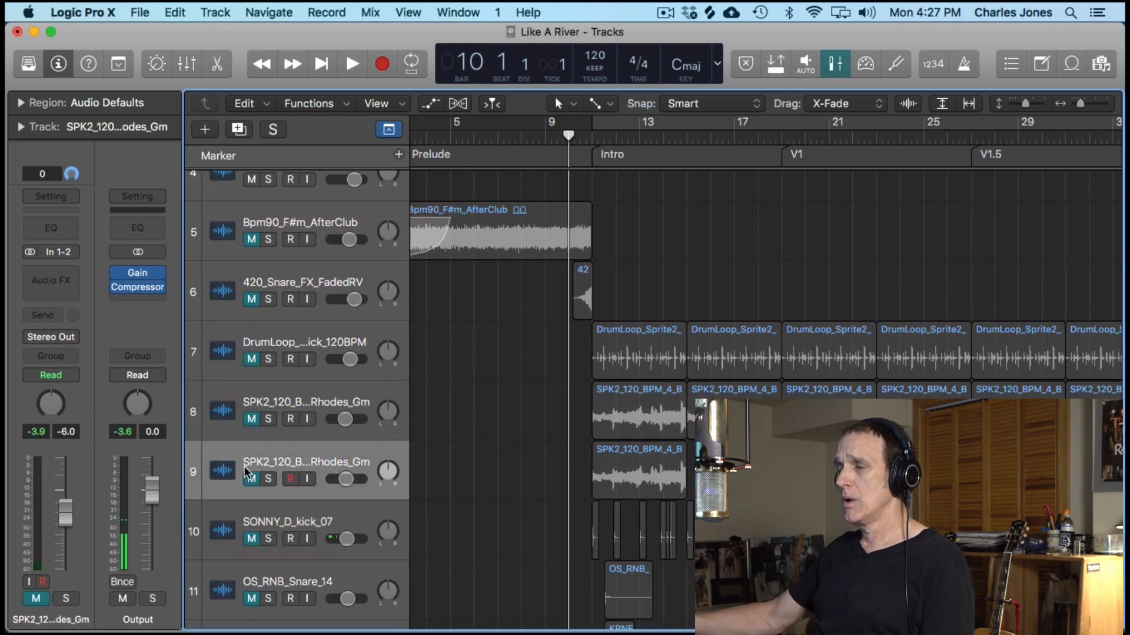
left_click(250, 478)
left_click_drag(592, 136, 656, 137)
key("space")
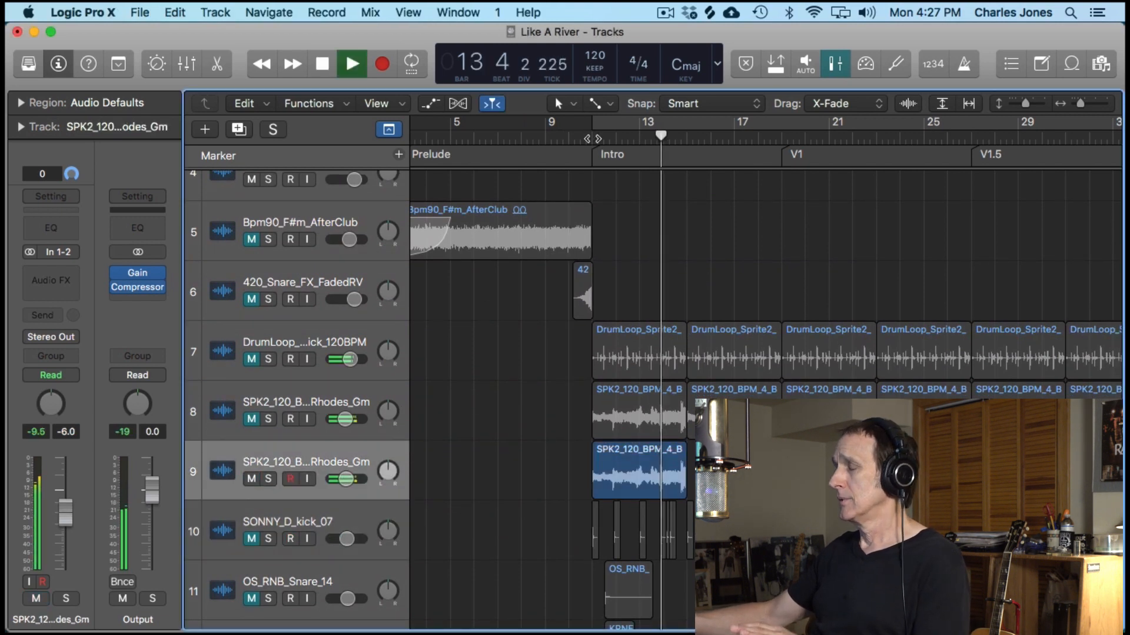
left_click(592, 136)
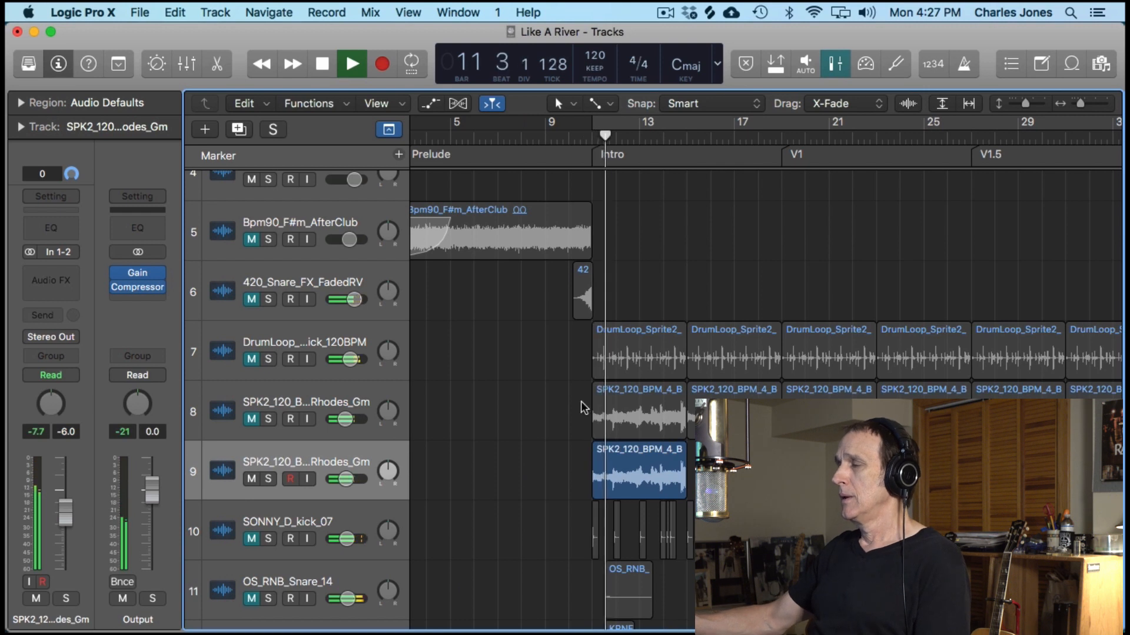
- Examine the waveform of the four-bar Rhodes region on track 9 up close during playback, and stop
key("super+Down")
key("super+Down")
key("super+Down")
key("super+Down")
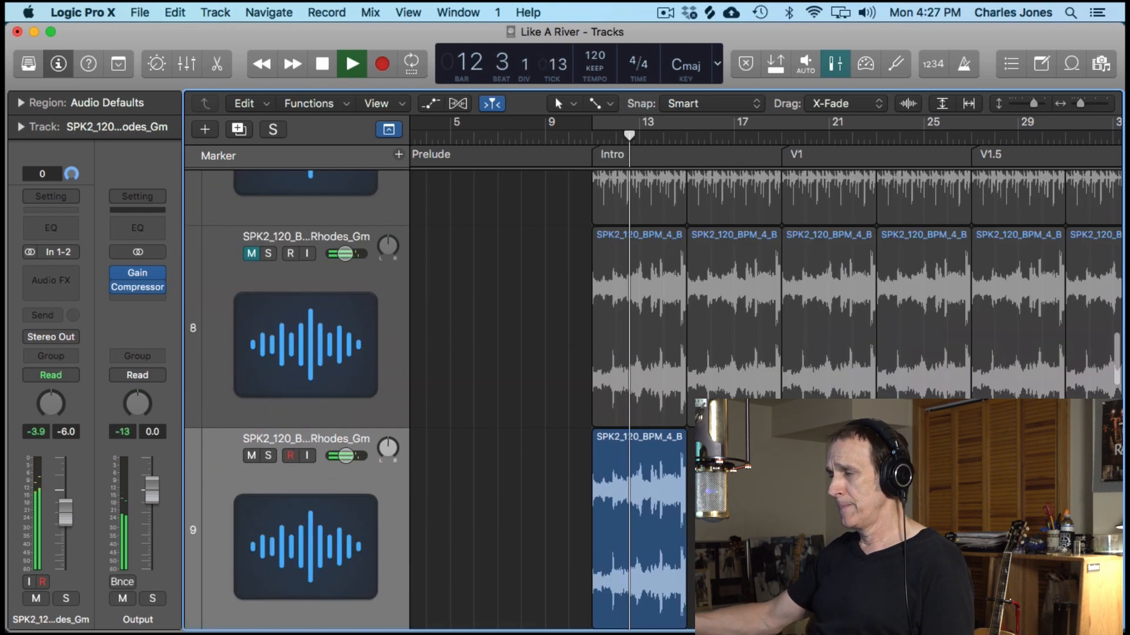
key("super+Right")
key("super+Right")
key("super+Right")
key("super+Right")
key("super+Left")
key("super+Left")
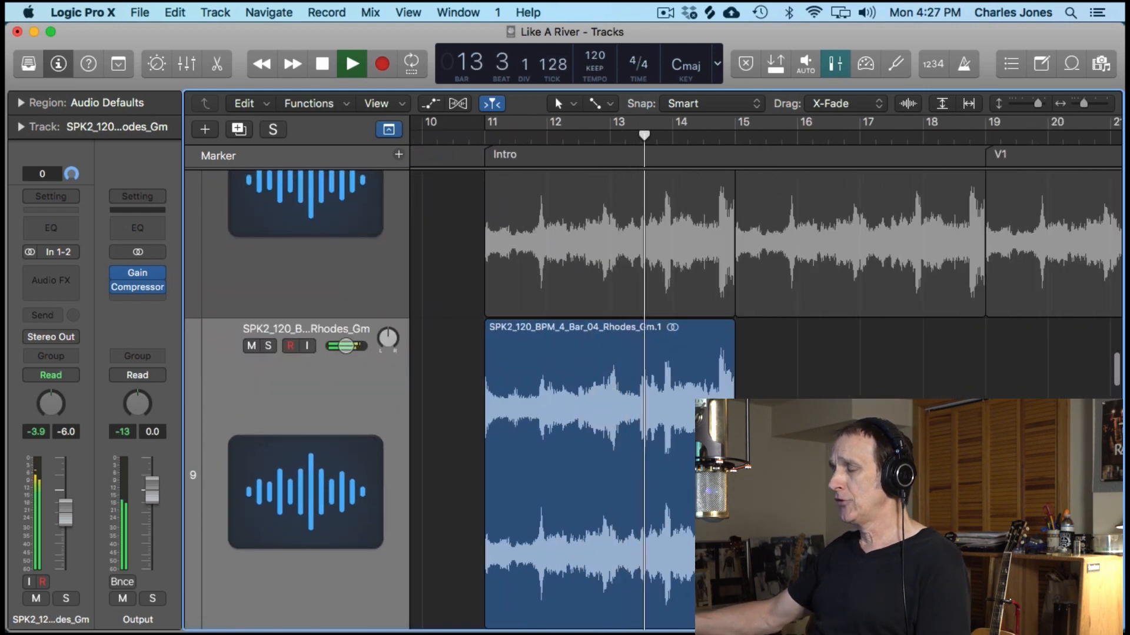
key("space")
- Duplicate the full-length Rhodes track together with its regions, and remove the duplicate again
key("super+Up")
key("super+Up")
key("super+Up")
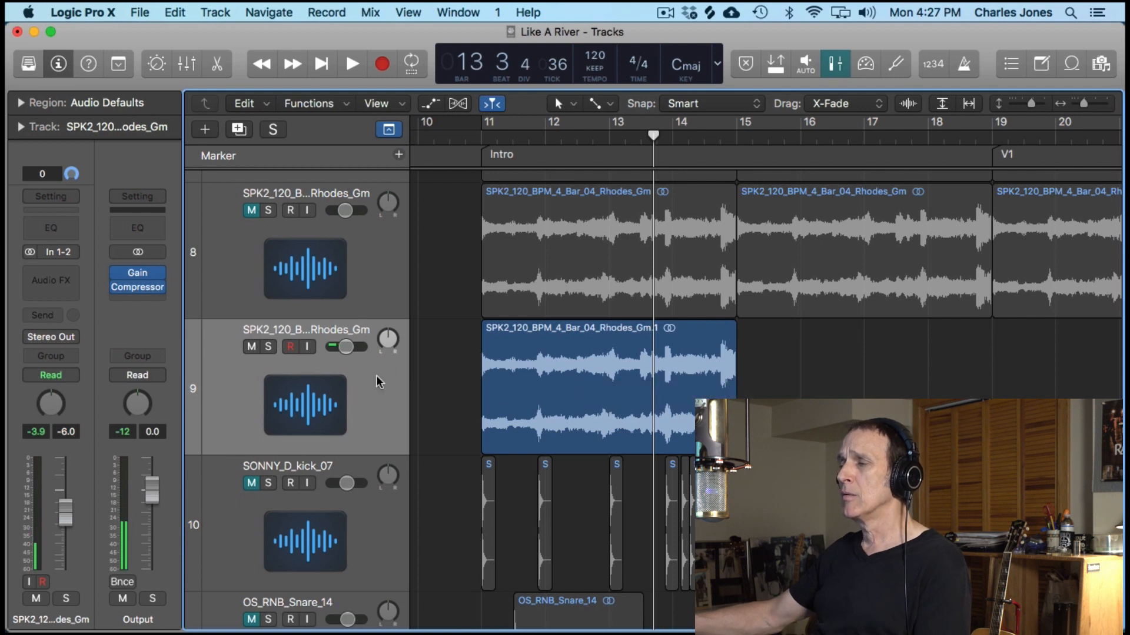
scroll(428, 310, "up", 3)
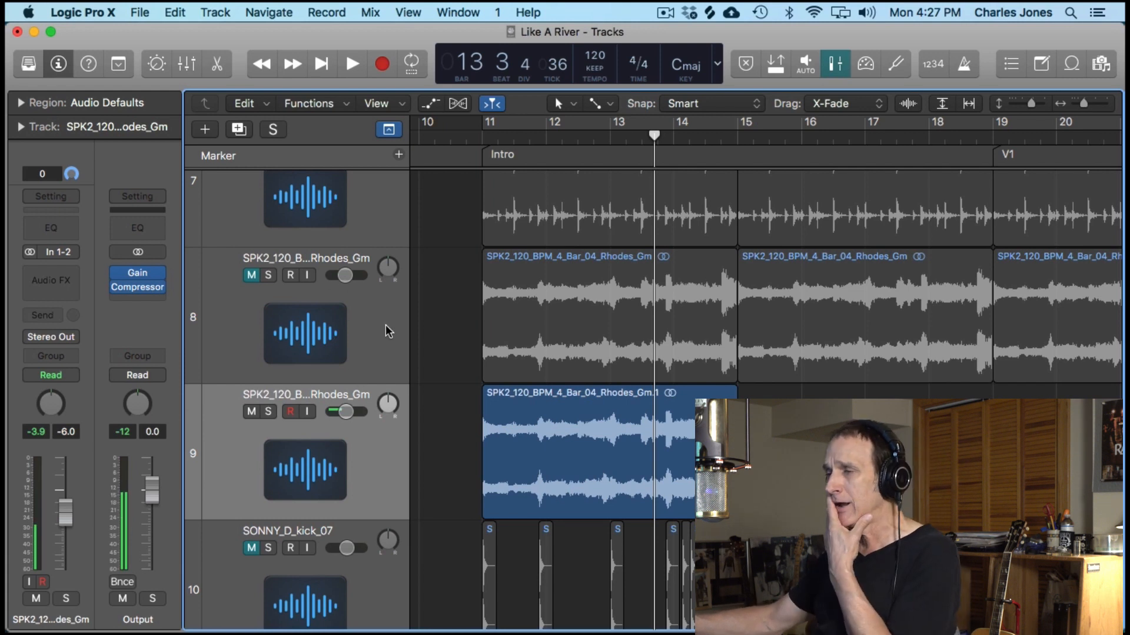
left_click_drag(359, 347, 359, 433)
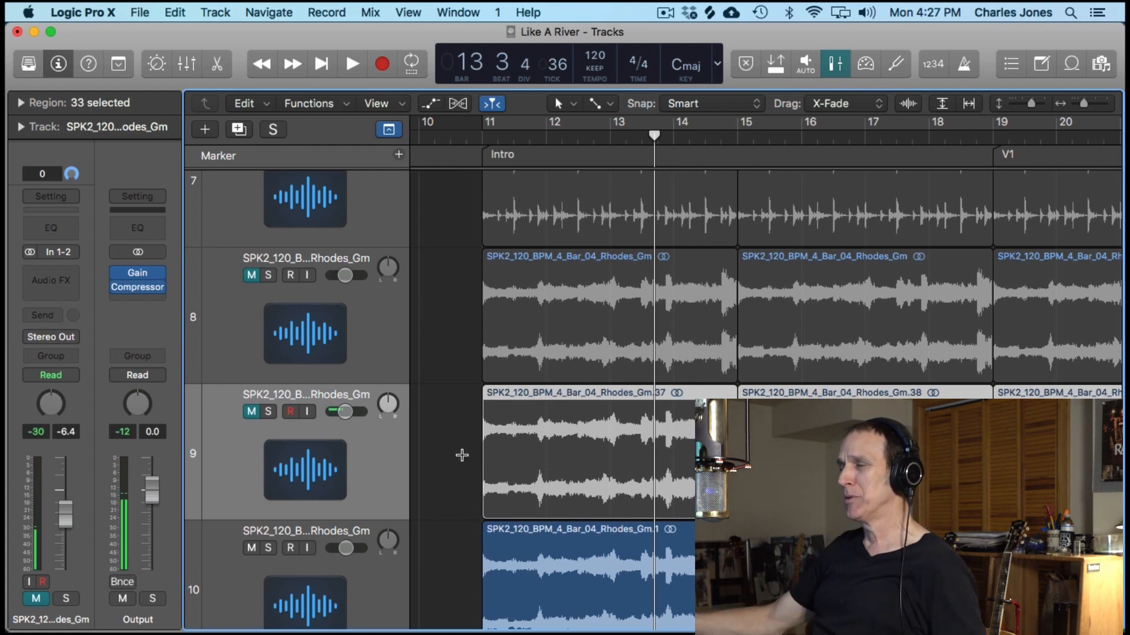
scroll(459, 455, "down", 2)
key("super+BackSpace")
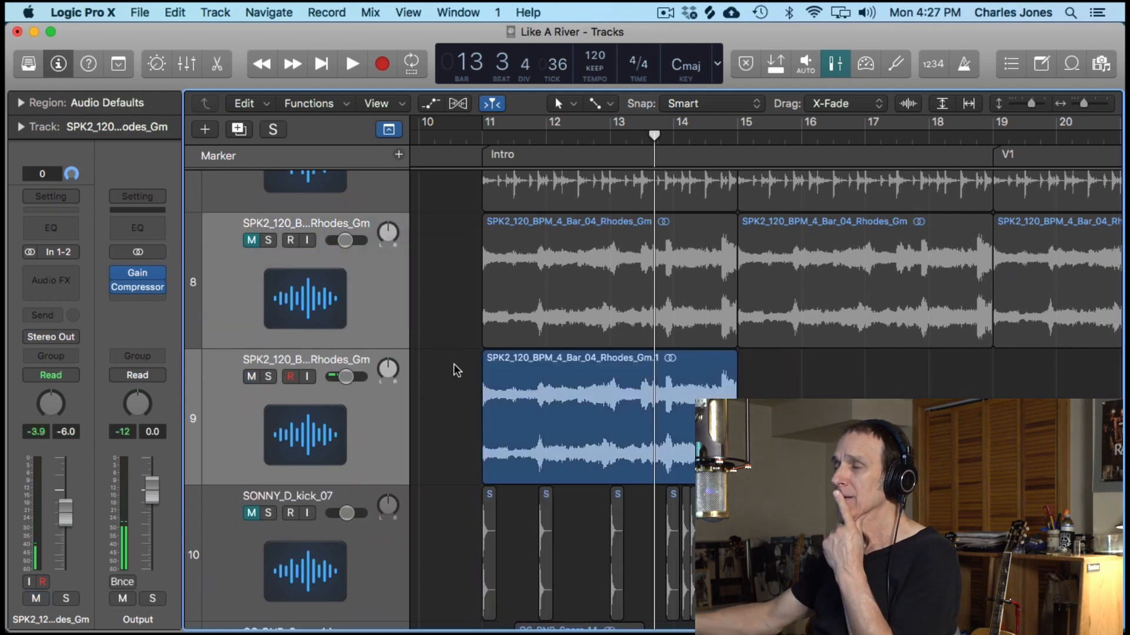
- Mute the single-region Rhodes track and leave the full-length Rhodes track above it muted as well
scroll(457, 348, "up", 2)
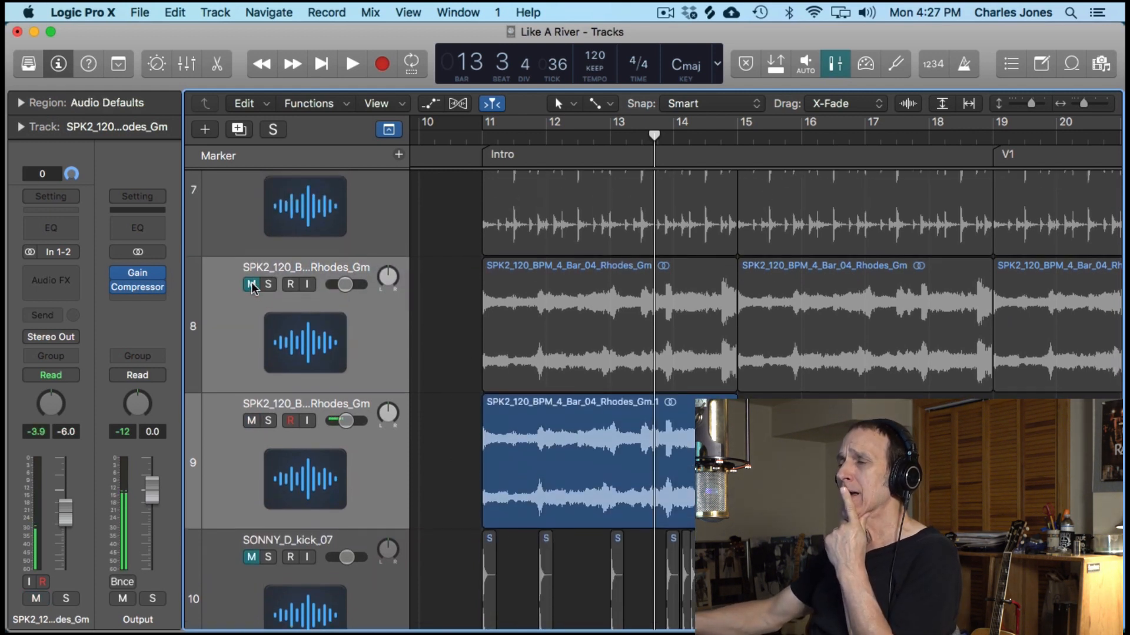
left_click(252, 283)
left_click(252, 420)
left_click(252, 284)
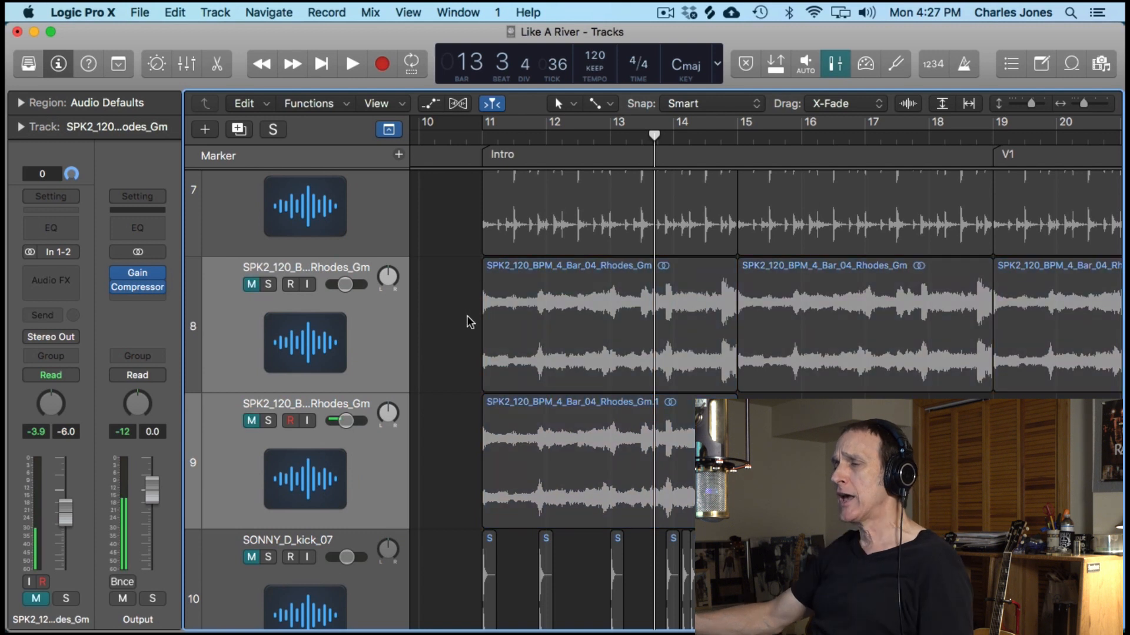
- Show the regions across the whole song, then select and unmute the full-length Rhodes track (track 8)
left_click(366, 226)
scroll(375, 318, "up", 2)
scroll(411, 294, "up", 2)
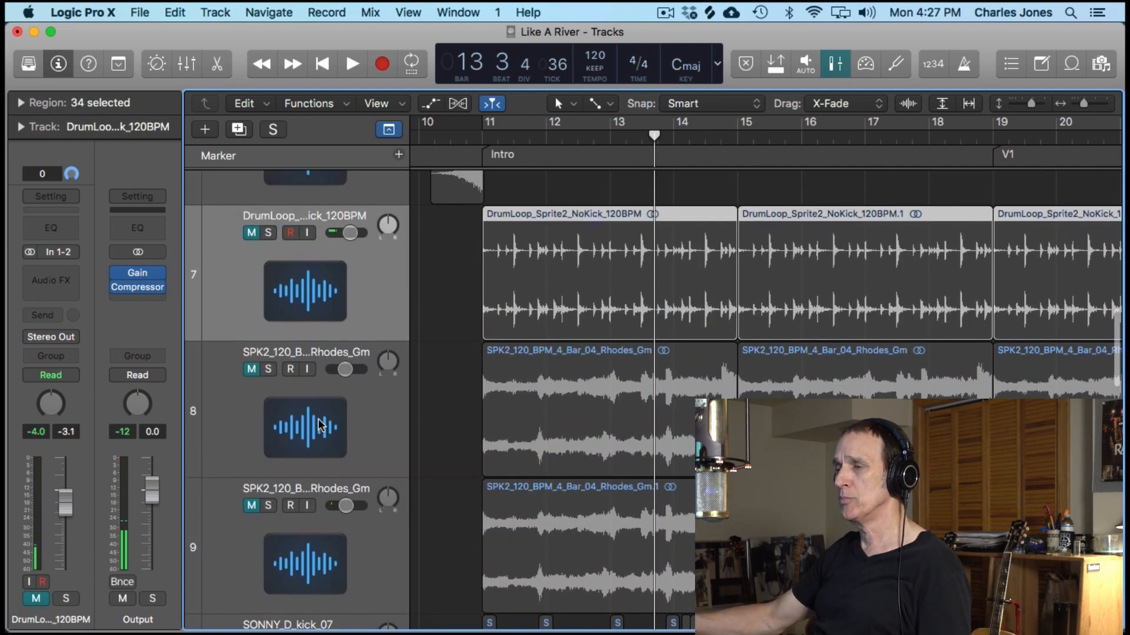
left_click(358, 445)
left_click(432, 414, "ctrl+alt")
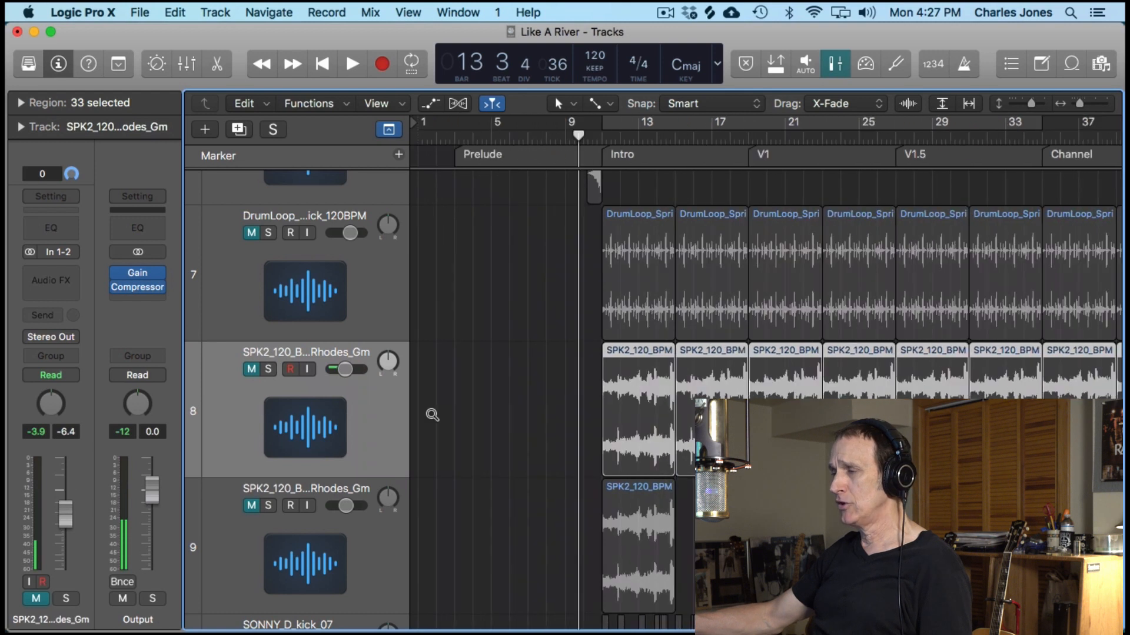
left_click(247, 370)
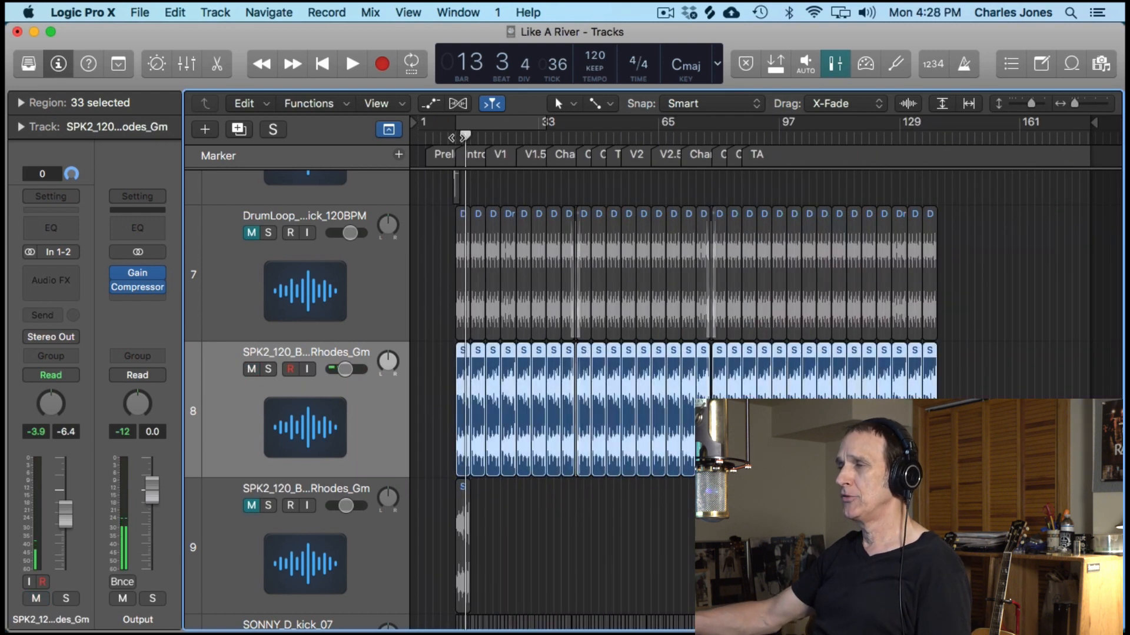
- Play the song from the Intro and unmute the DrumLoop and SONNY_D_kick_07 tracks during playback
key("space")
left_click(250, 232)
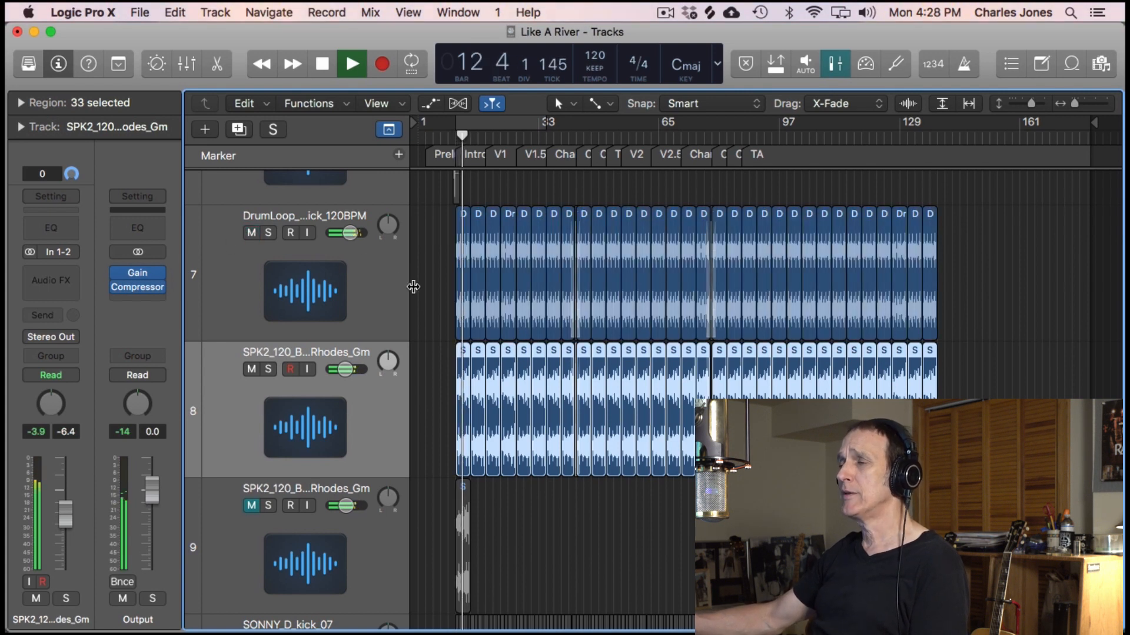
scroll(436, 327, "down", 5)
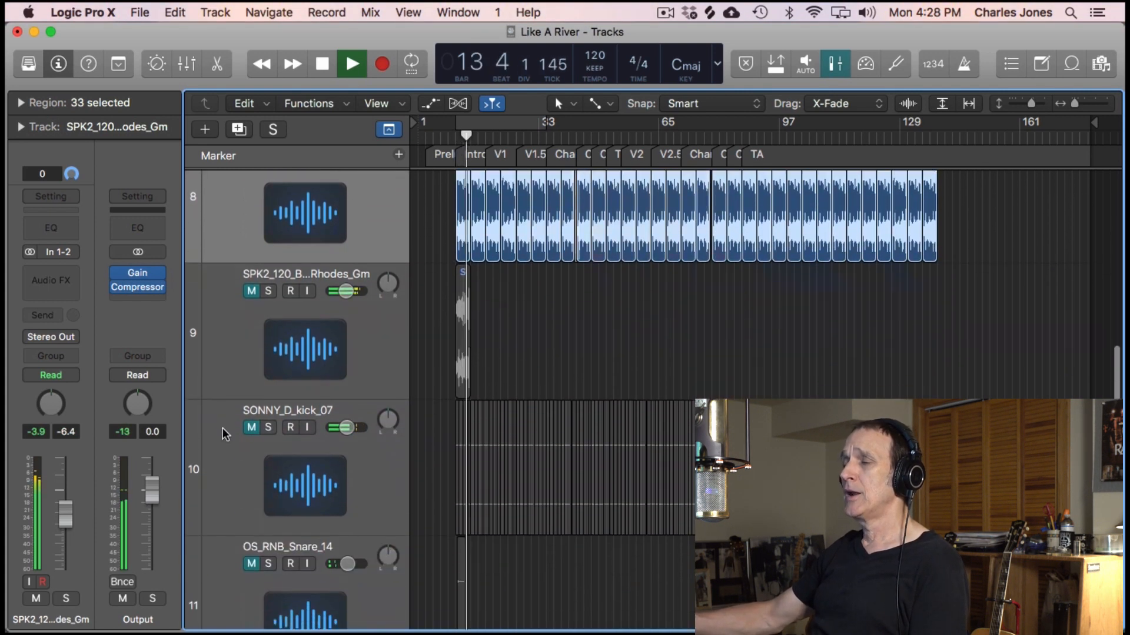
left_click(251, 428)
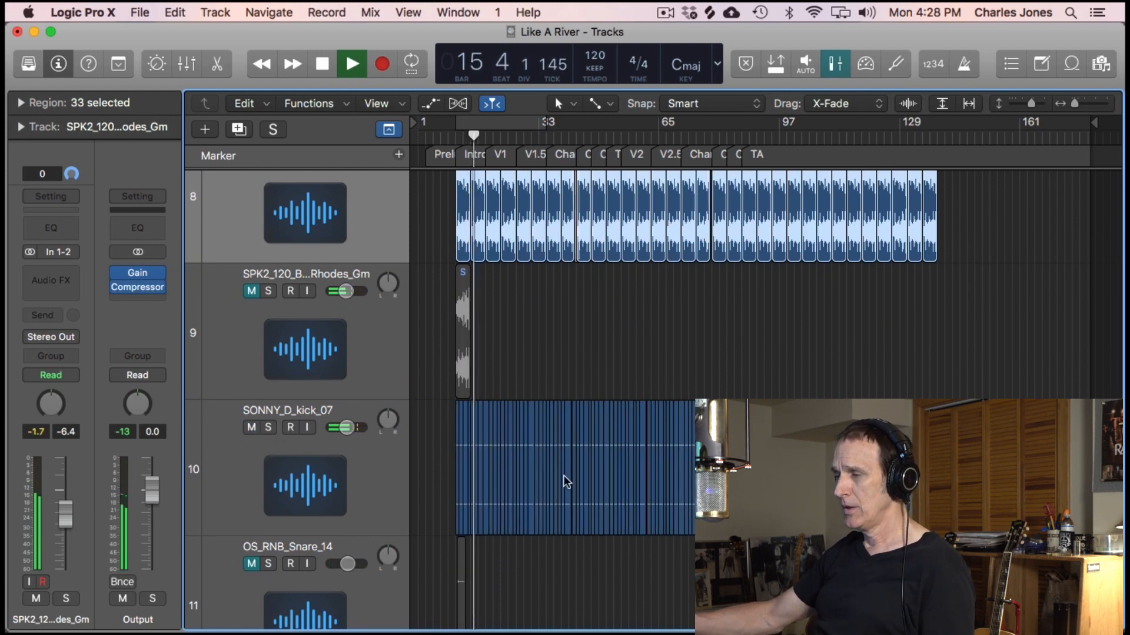
- Examine the placement of the kick regions from the Intro into V1 during playback, and stop
key("super+Right")
key("super+Right")
key("super+Right")
key("super+Right")
key("super+Right")
key("super+Right")
key("super+Right")
key("super+Right")
key("super+Right")
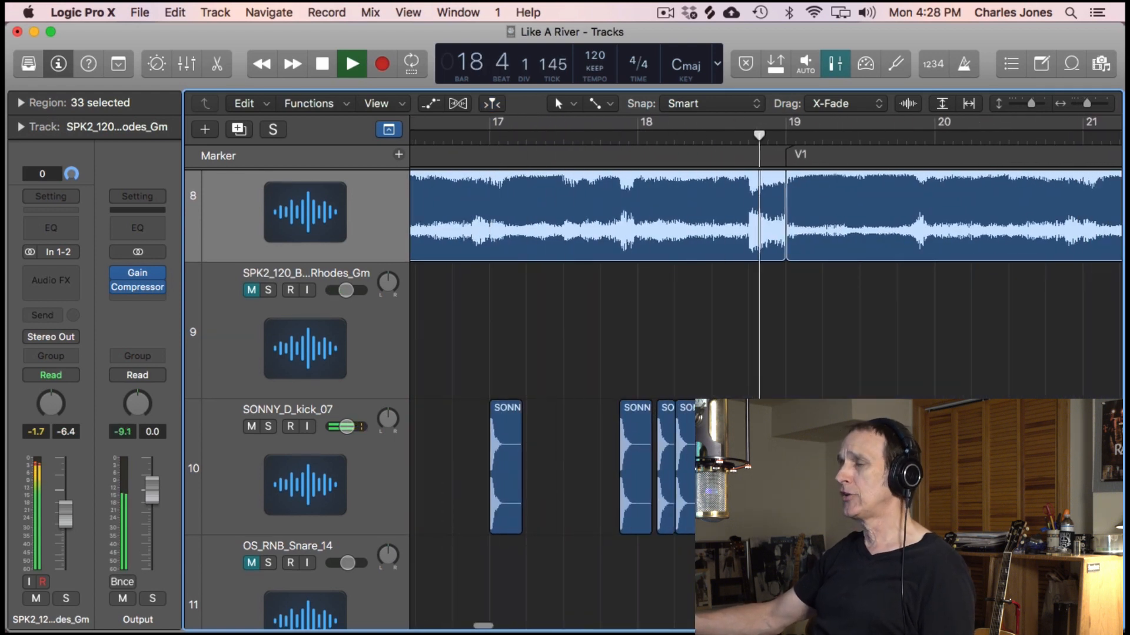
scroll(745, 374, "left", 8)
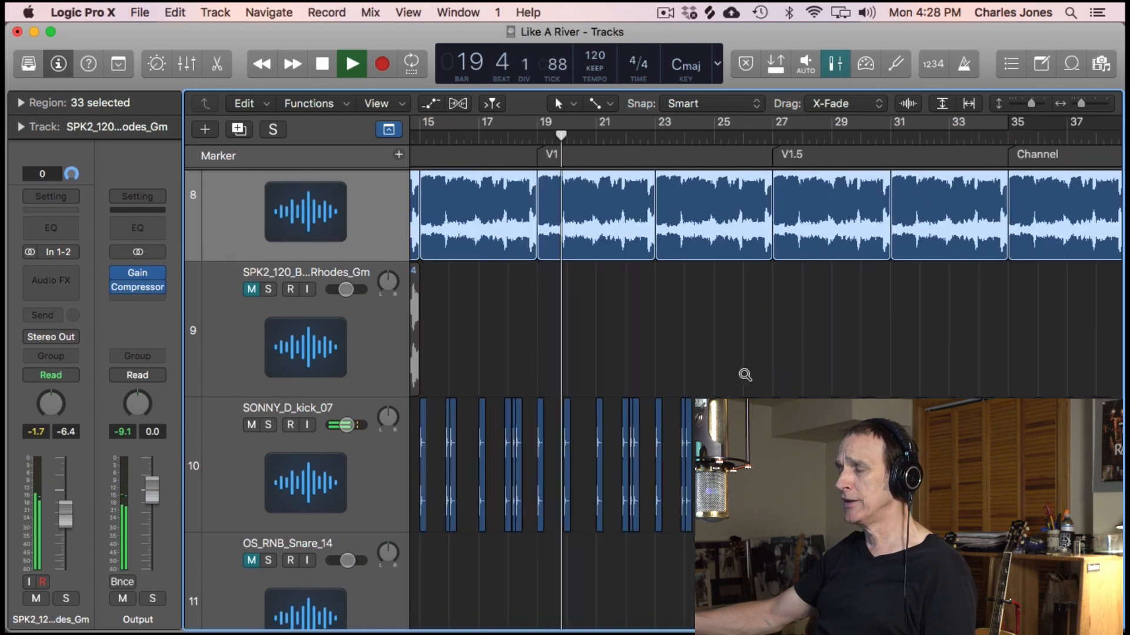
scroll(648, 330, "left", 5)
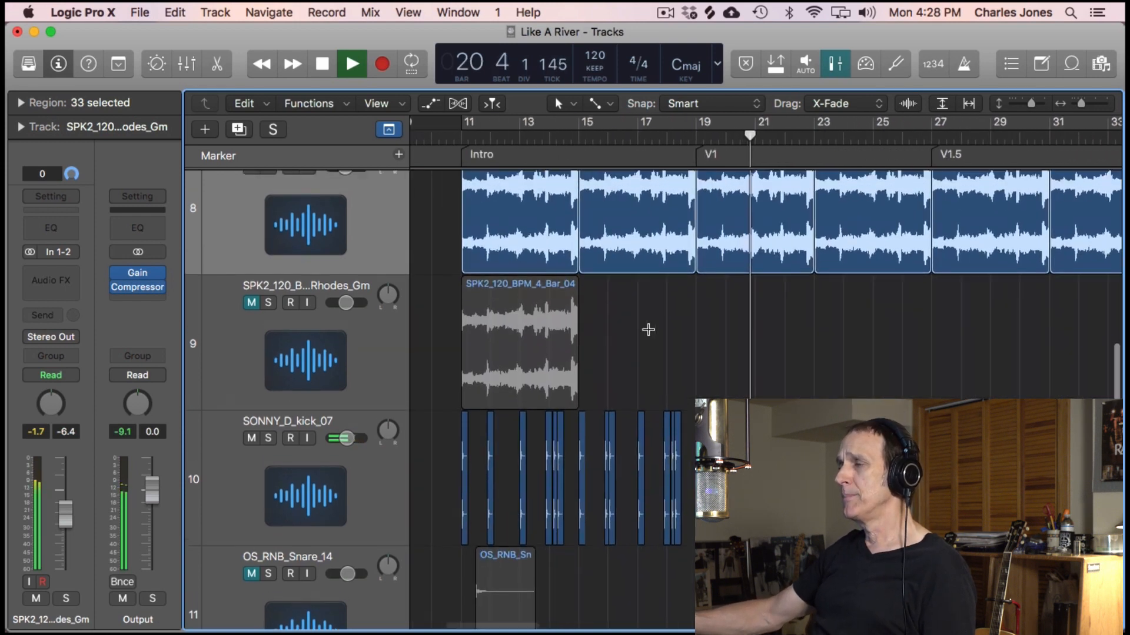
scroll(648, 329, "up", 5)
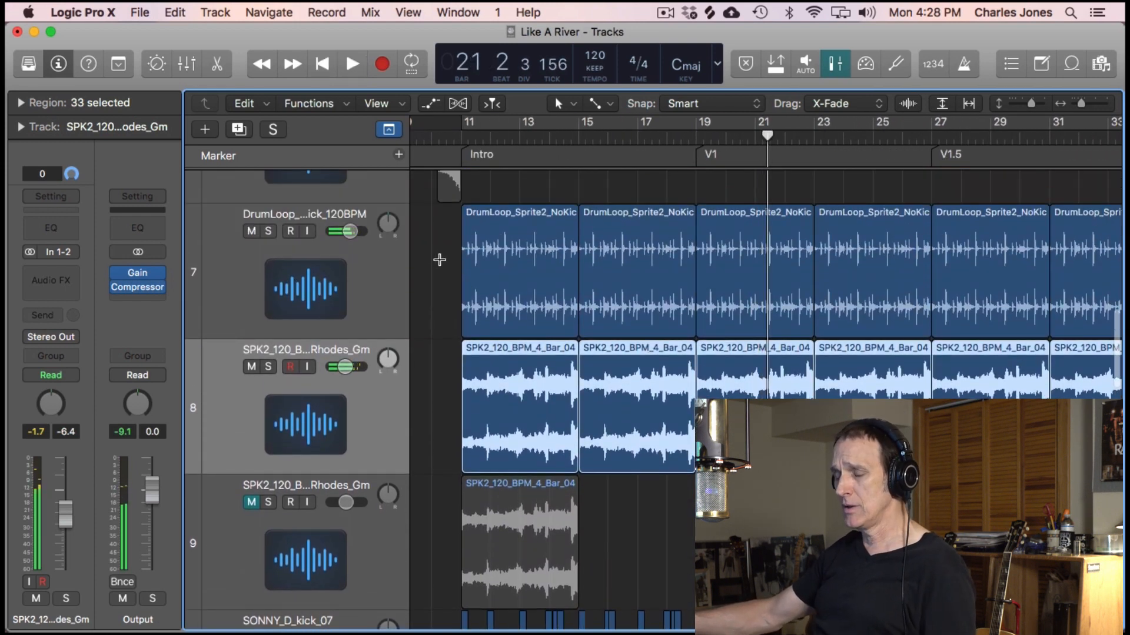
- Unmute the Bpm90_F#m_AfterClub track, select its faded-in region, and play it from the start of the Prelude at bar 3
scroll(439, 259, "up", 4)
scroll(438, 259, "left", 6)
scroll(438, 259, "up", 6)
scroll(439, 262, "up", 2)
left_click(251, 442)
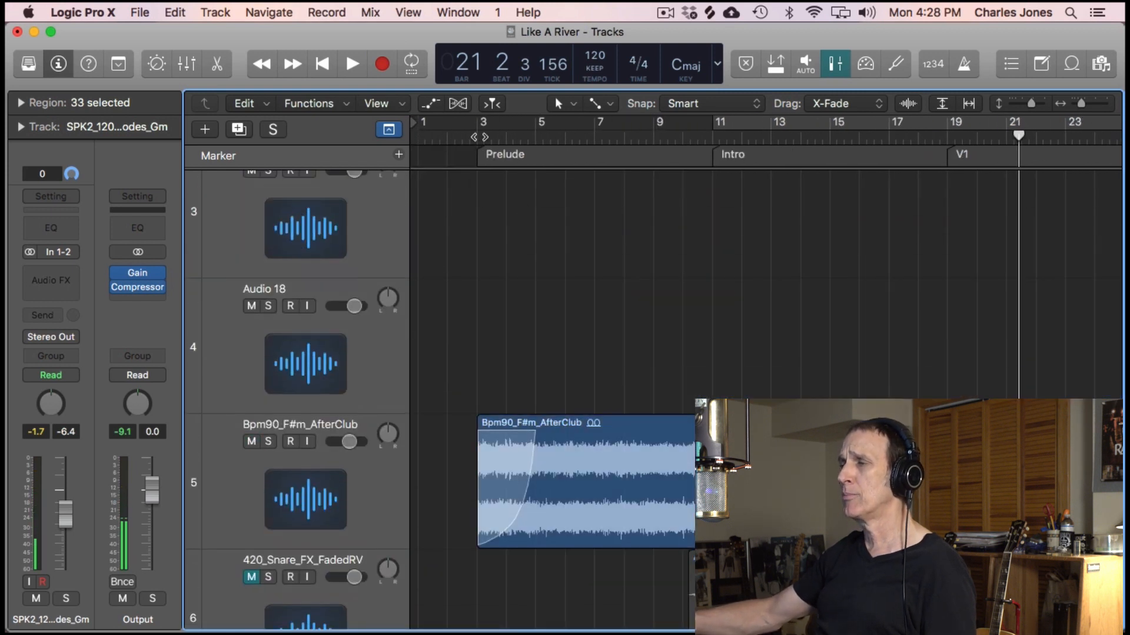
key("space")
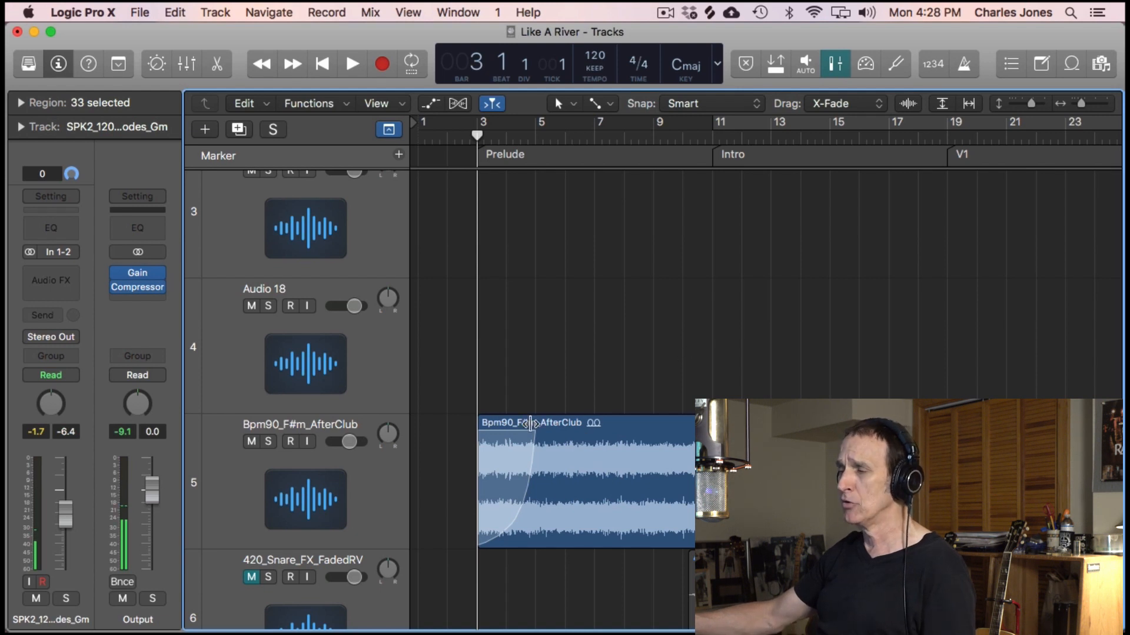
left_click_drag(534, 433, 542, 434)
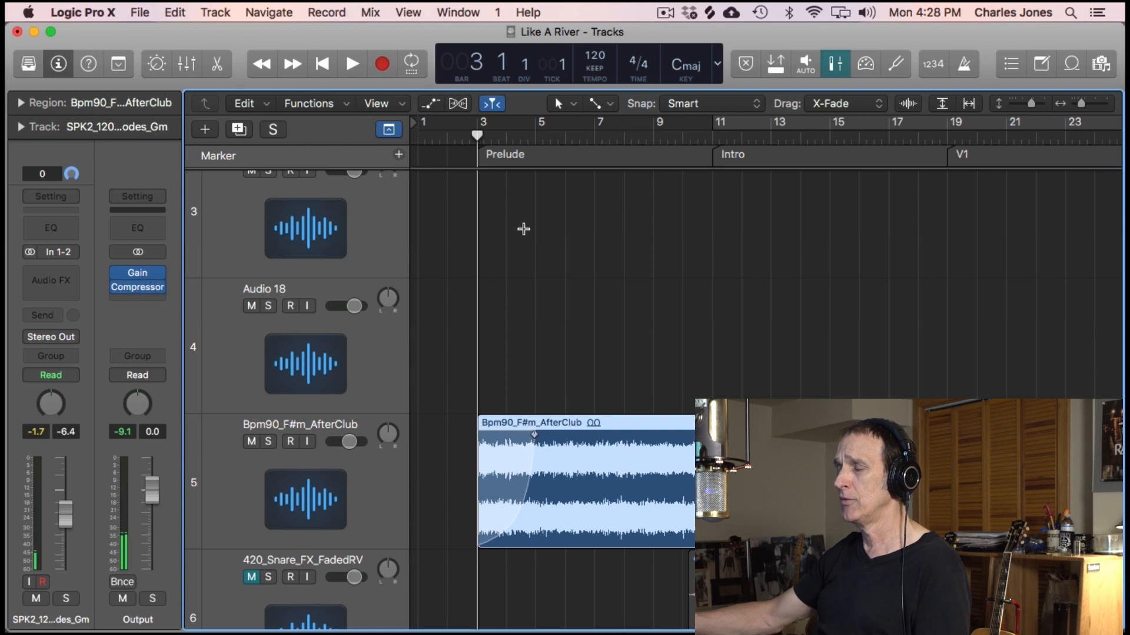
key("space")
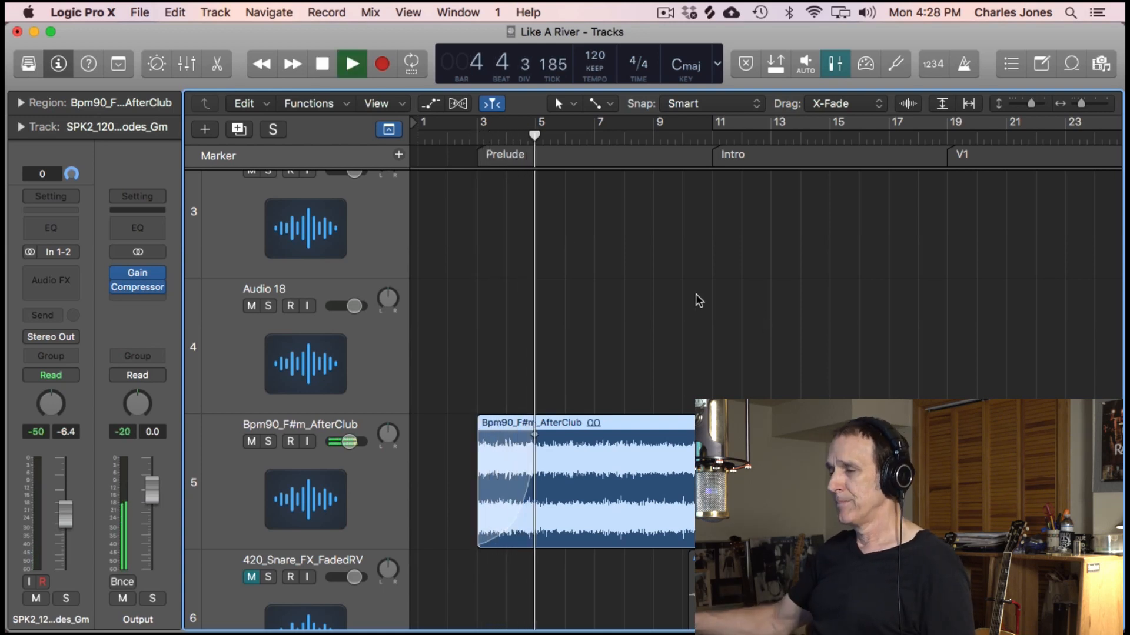
- Follow playback from the Prelude into the Intro with the sample and vocal tracks in view, and stop
scroll(762, 393, "down", 3)
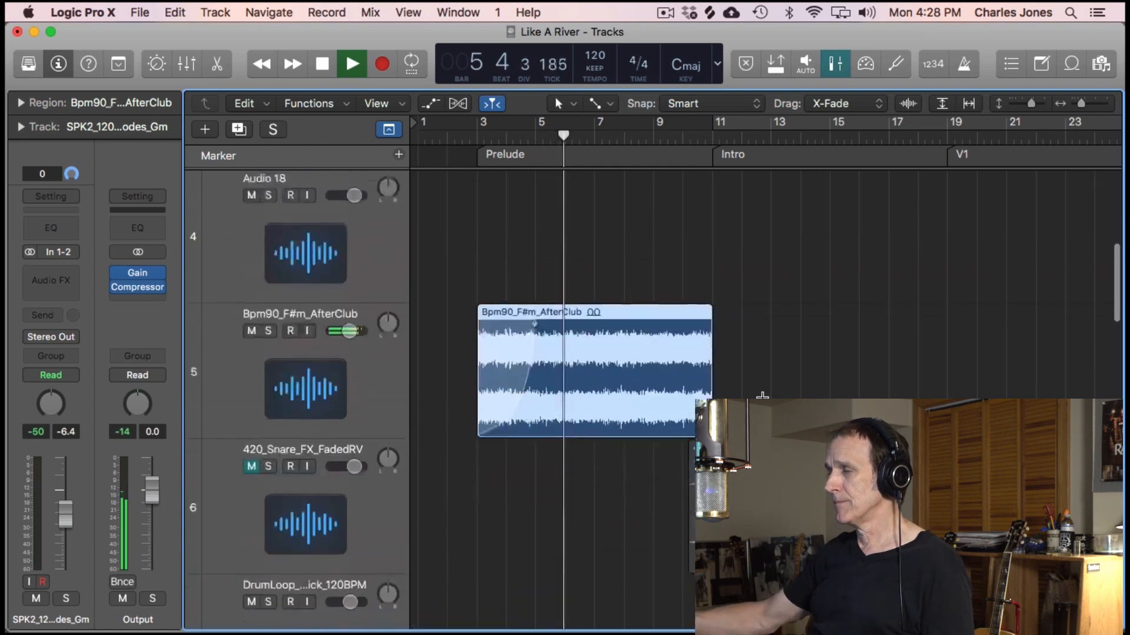
scroll(762, 395, "down", 5)
key("super+Up")
key("super+Up")
key("super+Up")
key("super+Up")
key("super+Up")
key("super+Up")
key("super+Down")
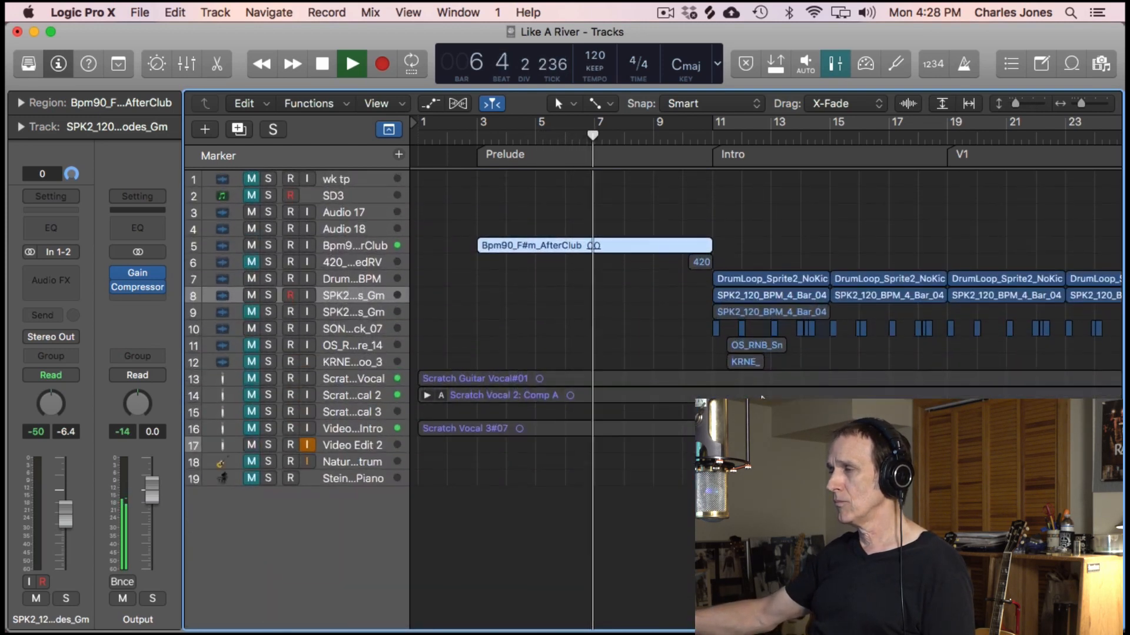
scroll(762, 396, "up", 5)
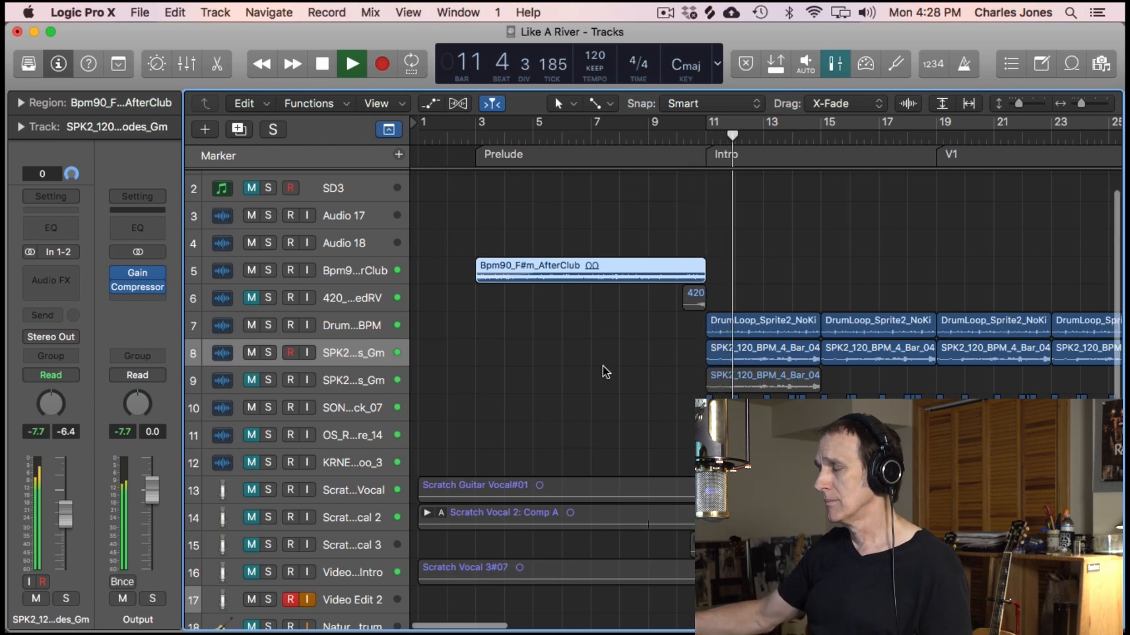
scroll(602, 366, "down", 1)
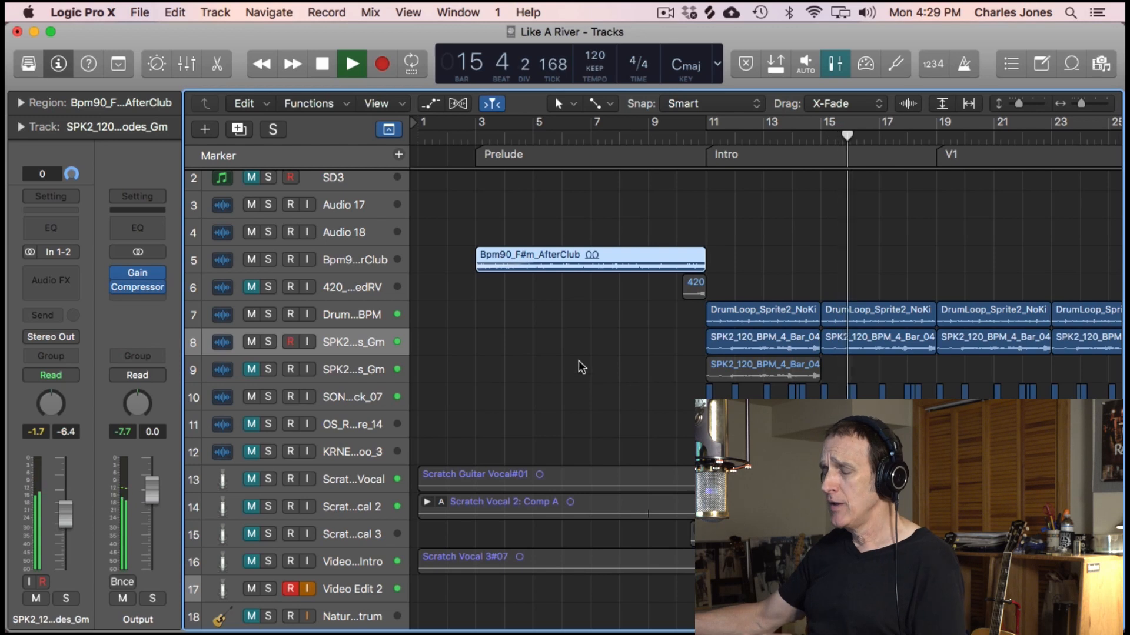
key("space")
- Unmute the Scratch Guitar Vocal track and play the song from the start of the Prelude
key("super+Left")
key("super+Left")
key("super+Left")
key("super+Left")
key("super+Left")
key("super+Left")
key("super+Right")
key("super+Right")
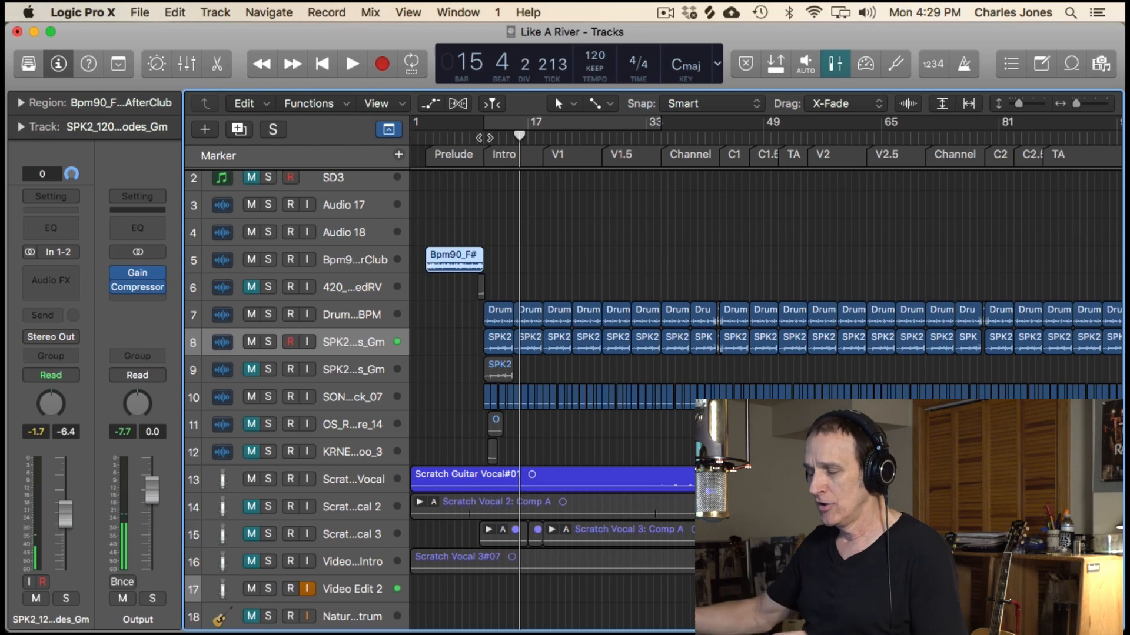
left_click(483, 137)
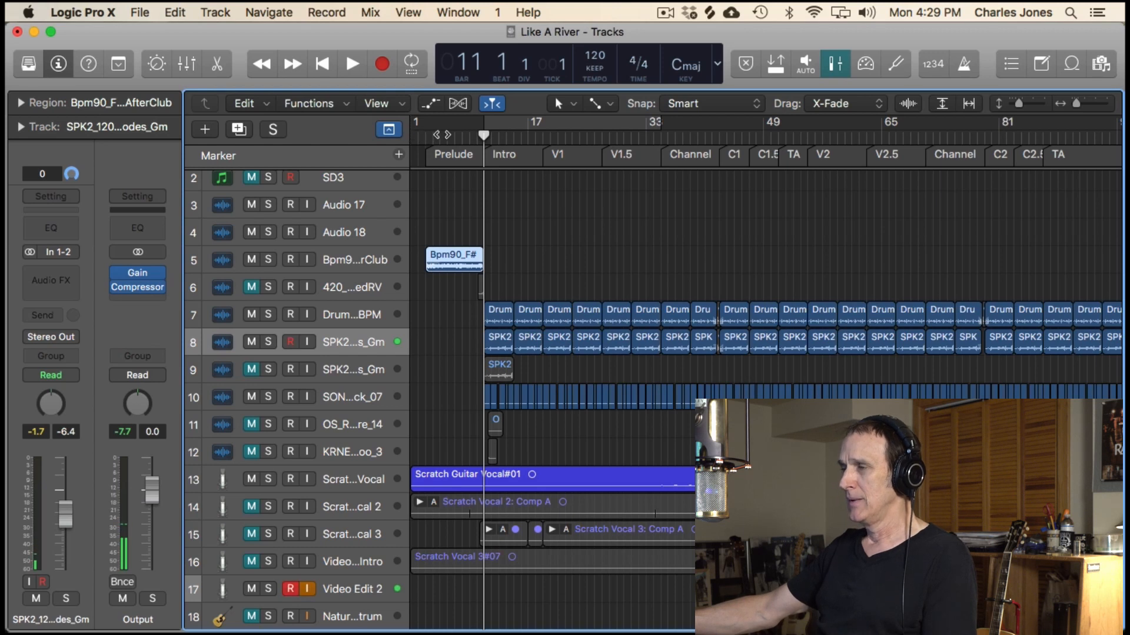
left_click(453, 136)
key("space")
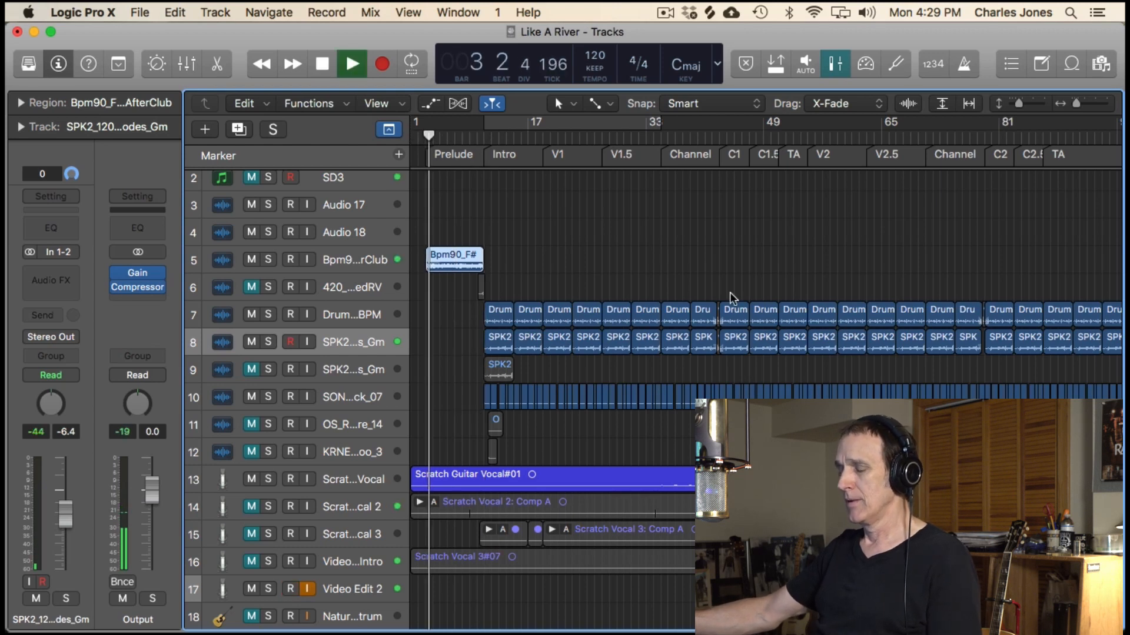
- Show the whole song's regions and select the Scratch Guitar Vocal track during playback
left_click(731, 294, "ctrl+alt")
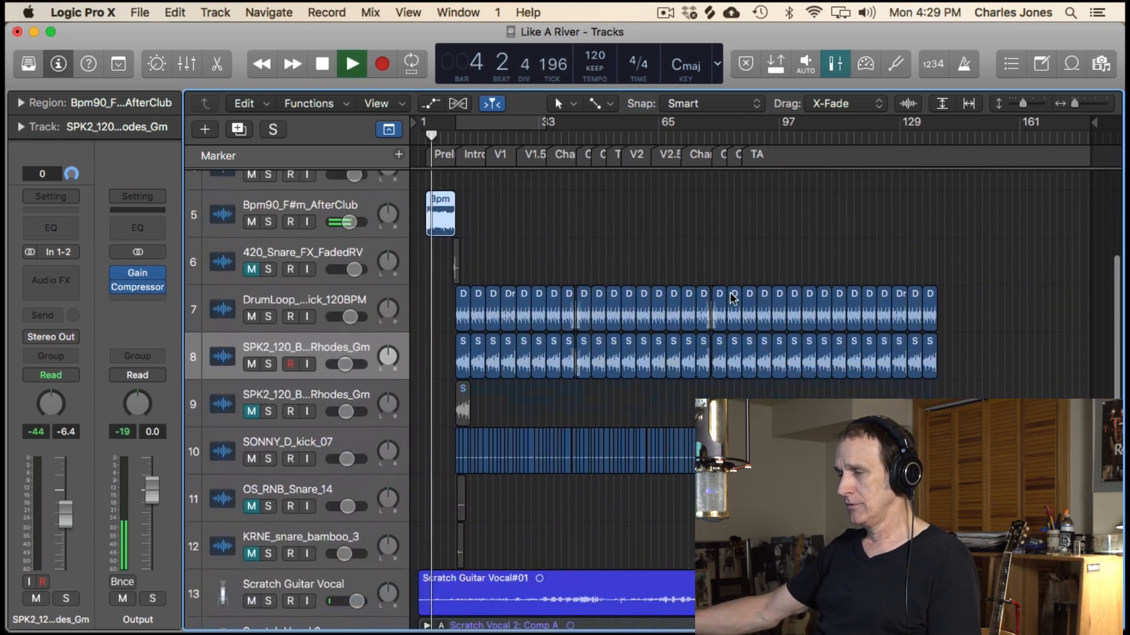
scroll(357, 330, "down", 1)
left_click(376, 358)
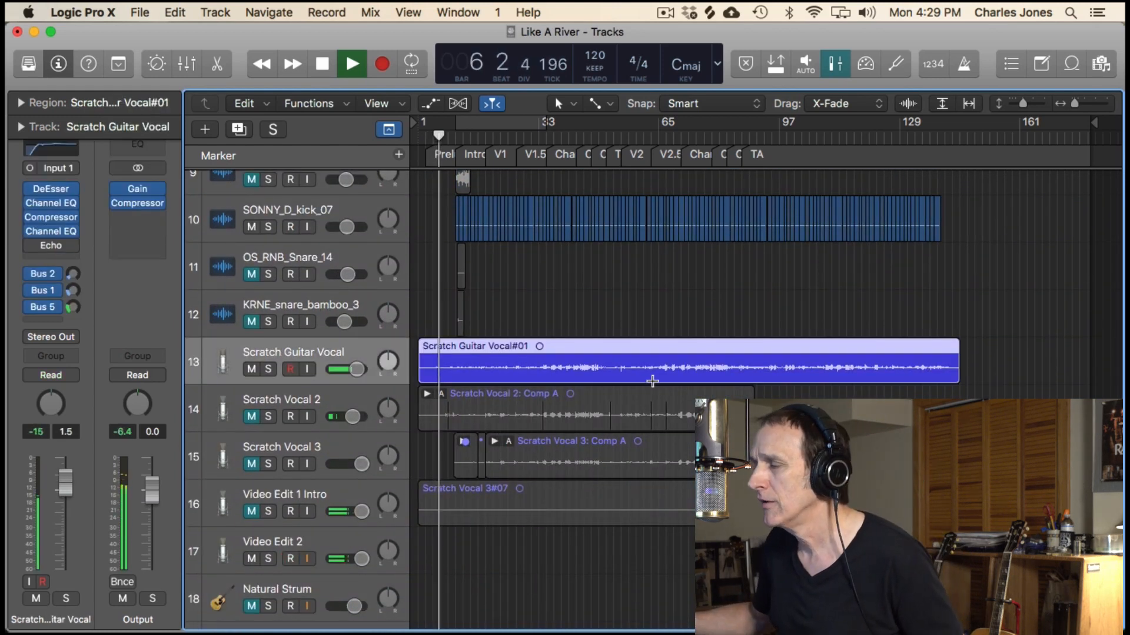
- Solo and unsolo the Scratch Guitar Vocal track during playback to compare it alone with the full mix
left_click(268, 368)
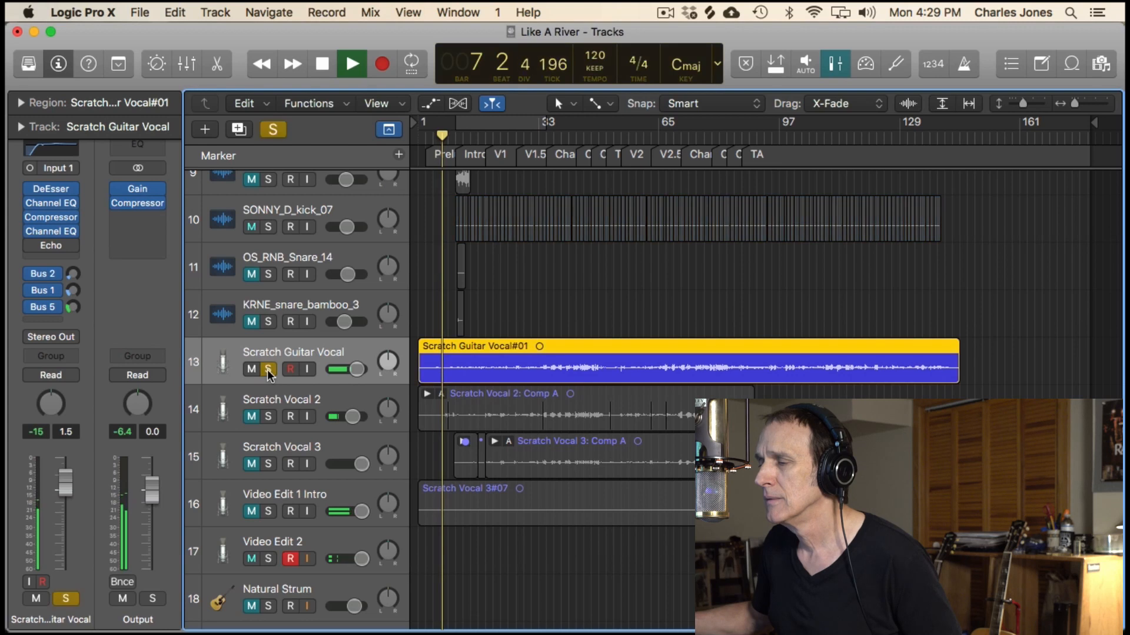
left_click(268, 370)
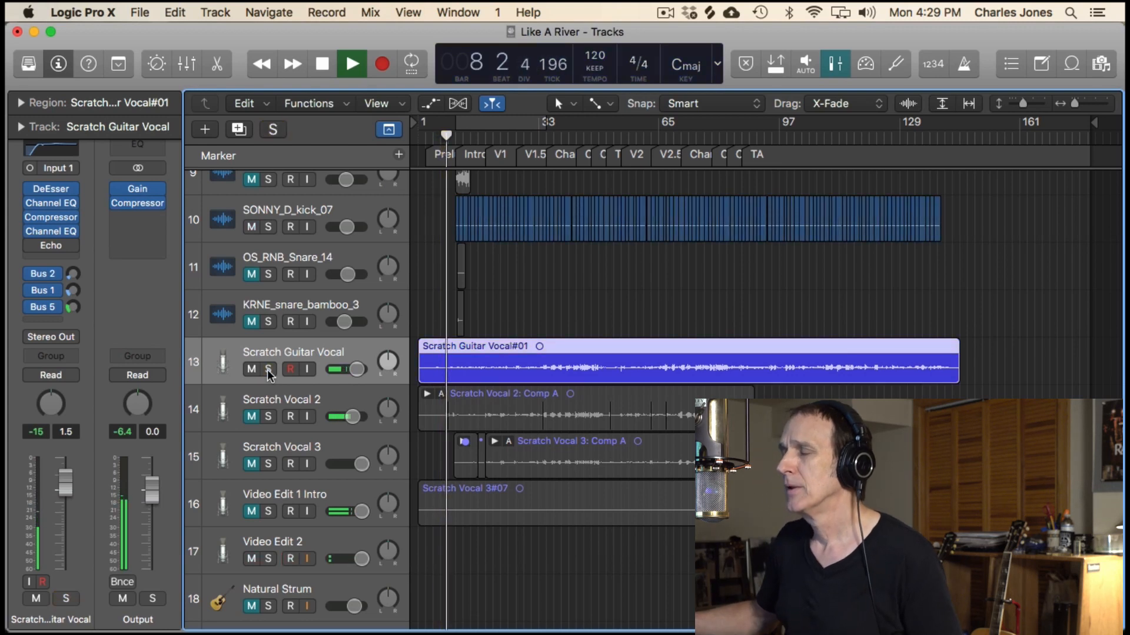
scroll(554, 315, "down", 4)
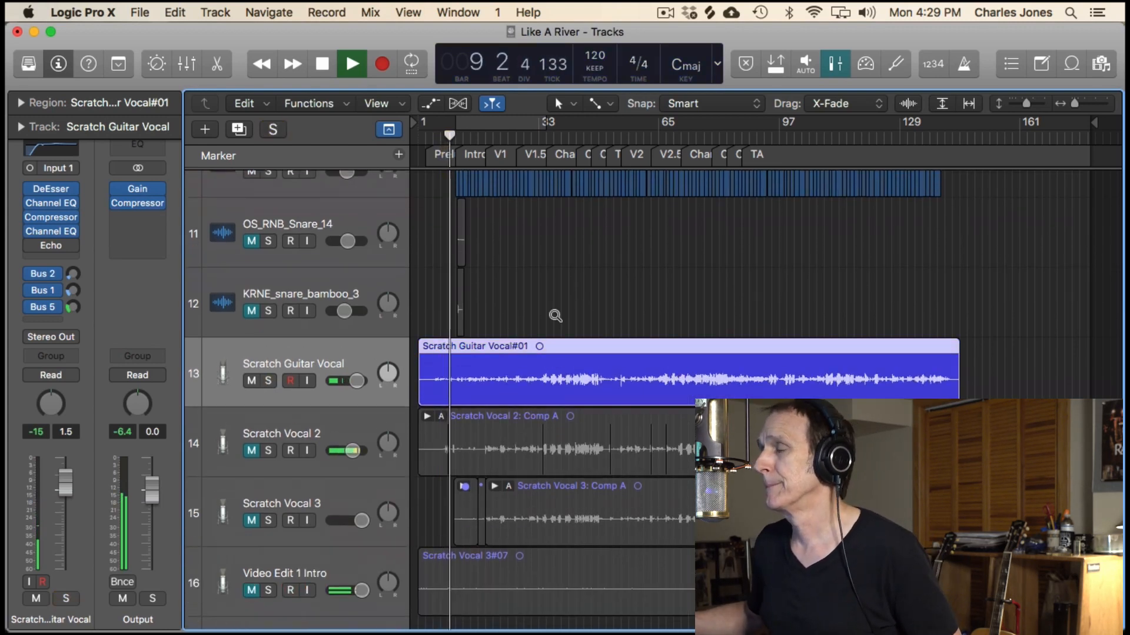
scroll(554, 314, "right", 3)
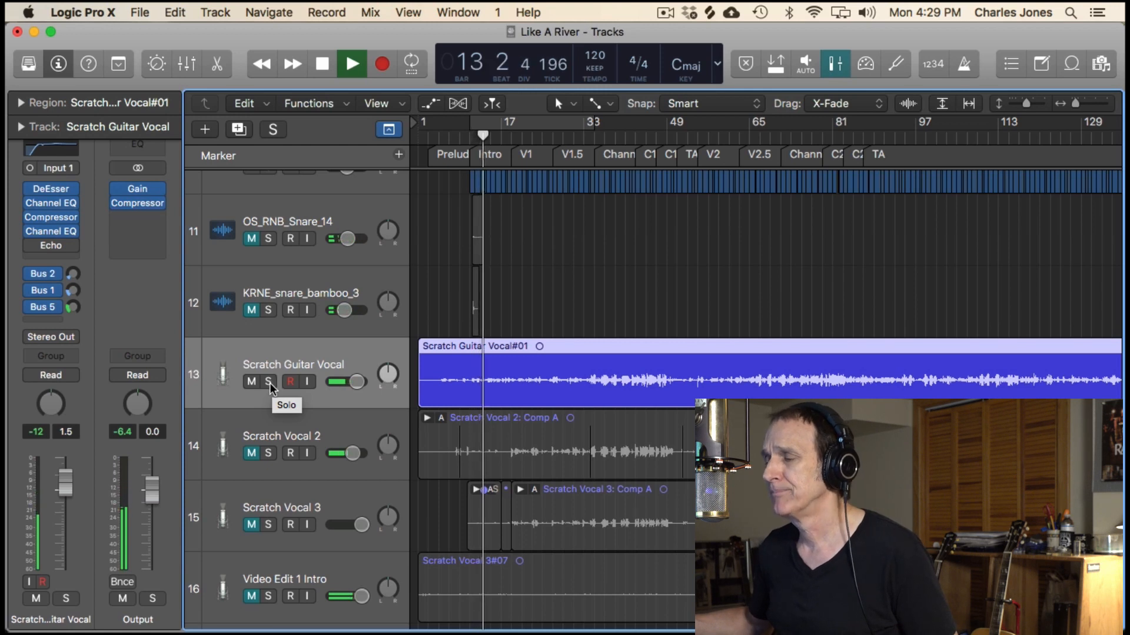
left_click(269, 382)
left_click(268, 383)
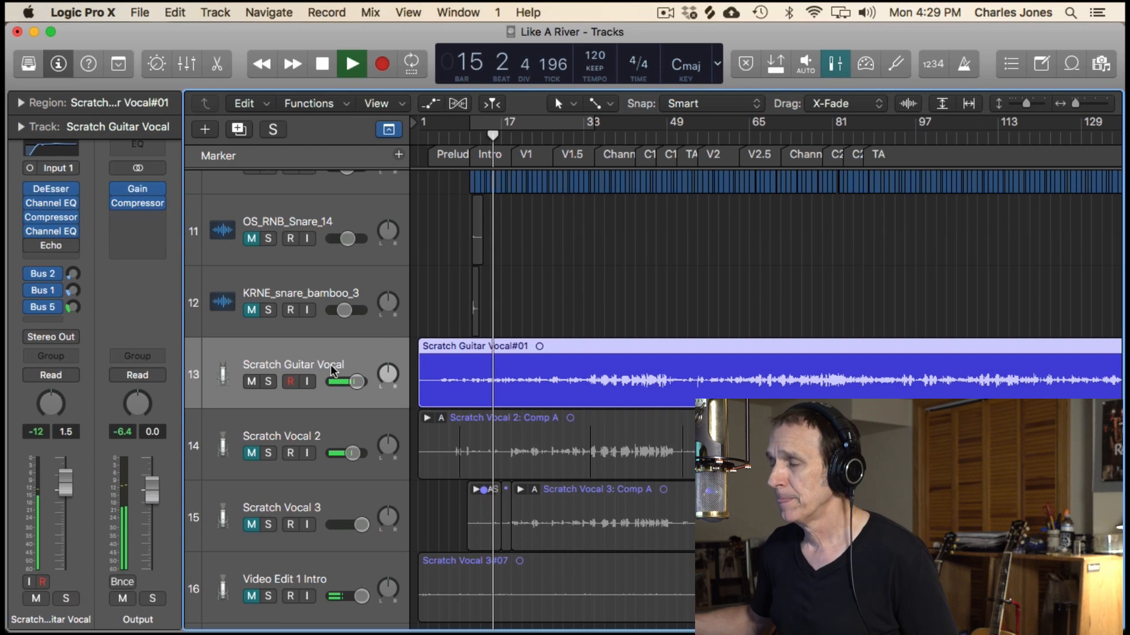
left_click(271, 381)
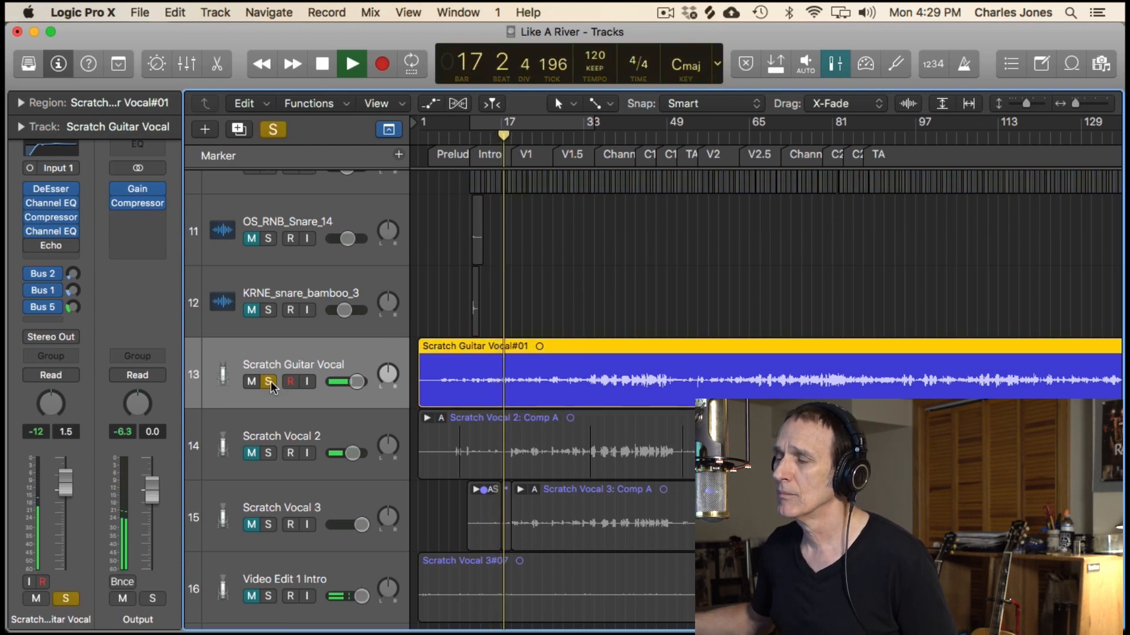
left_click(270, 381)
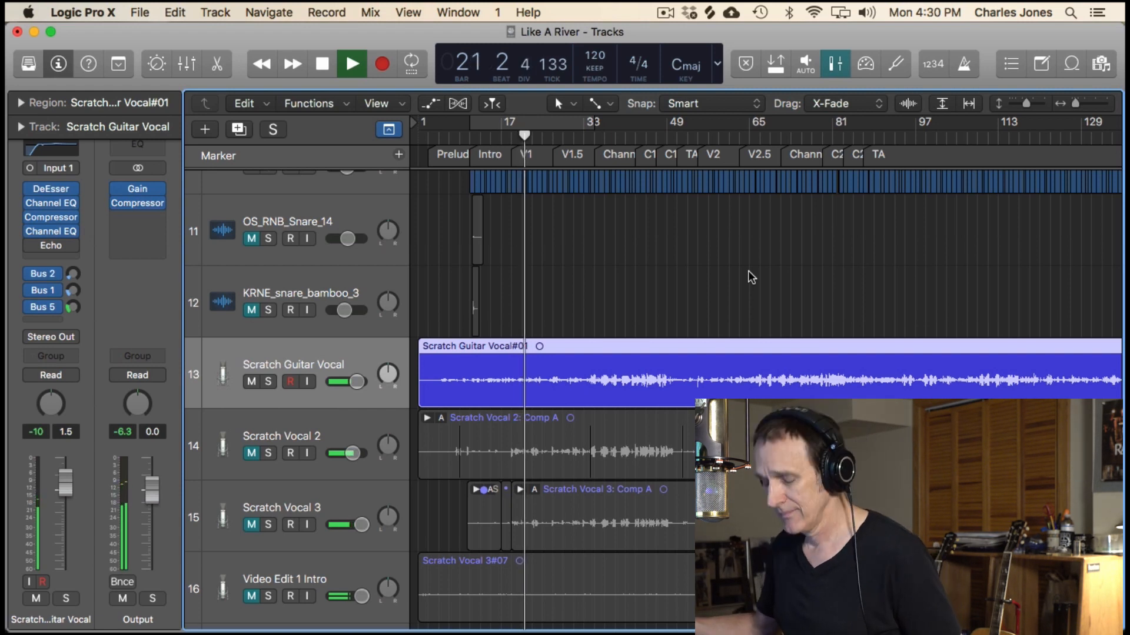
- Follow playback through the verse and chorus, reviewing the sample tracks and vocal tracks in the arrangement
scroll(749, 272, "left", 3)
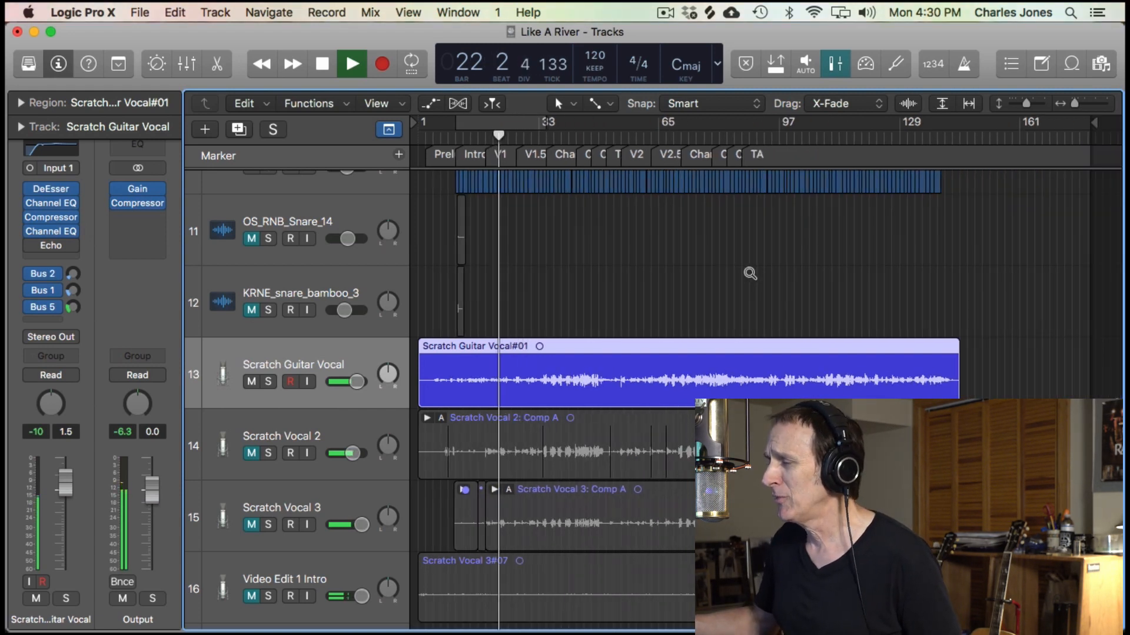
scroll(749, 272, "down", 5)
scroll(748, 270, "up", 5)
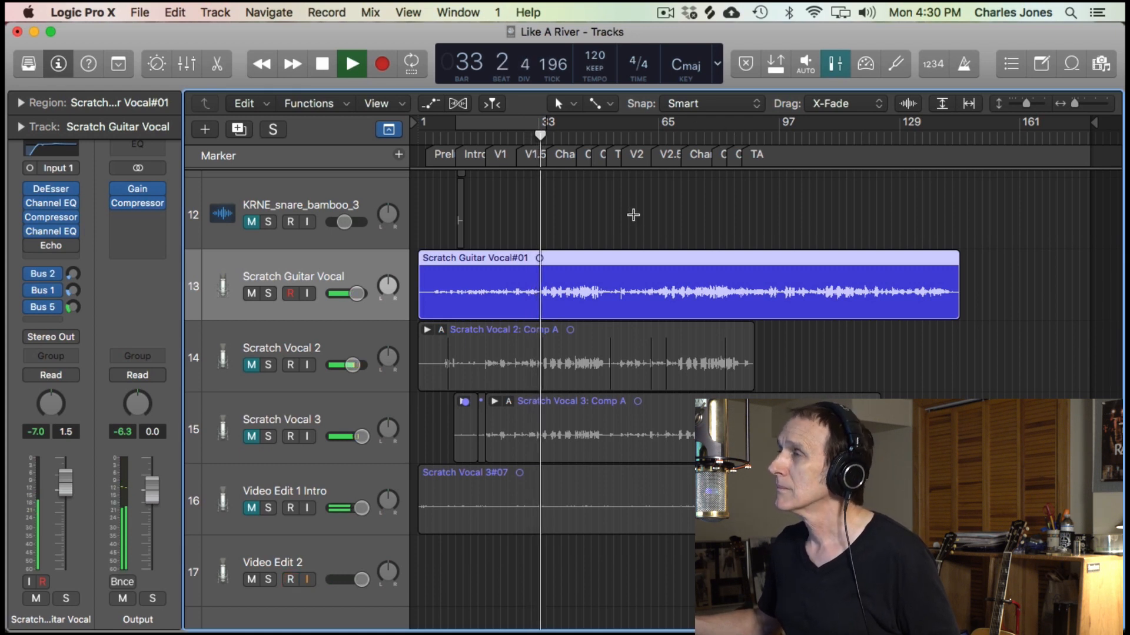
scroll(633, 215, "up", 5)
scroll(633, 214, "up", 3)
scroll(633, 215, "down", 10)
scroll(633, 215, "up", 1)
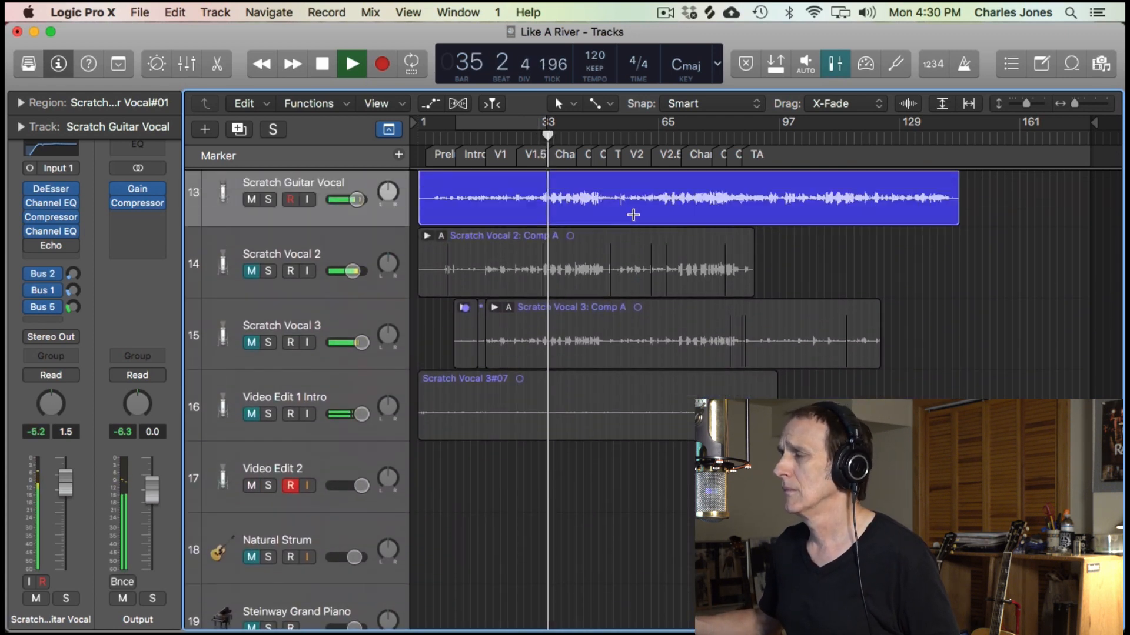
scroll(633, 215, "up", 3)
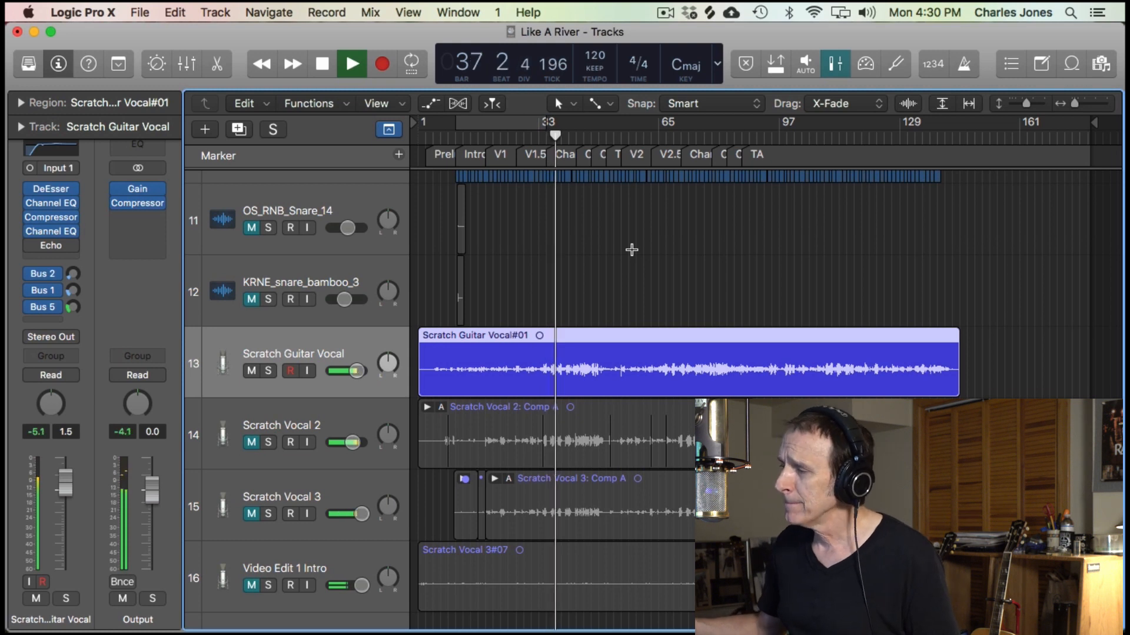
scroll(631, 250, "up", 2)
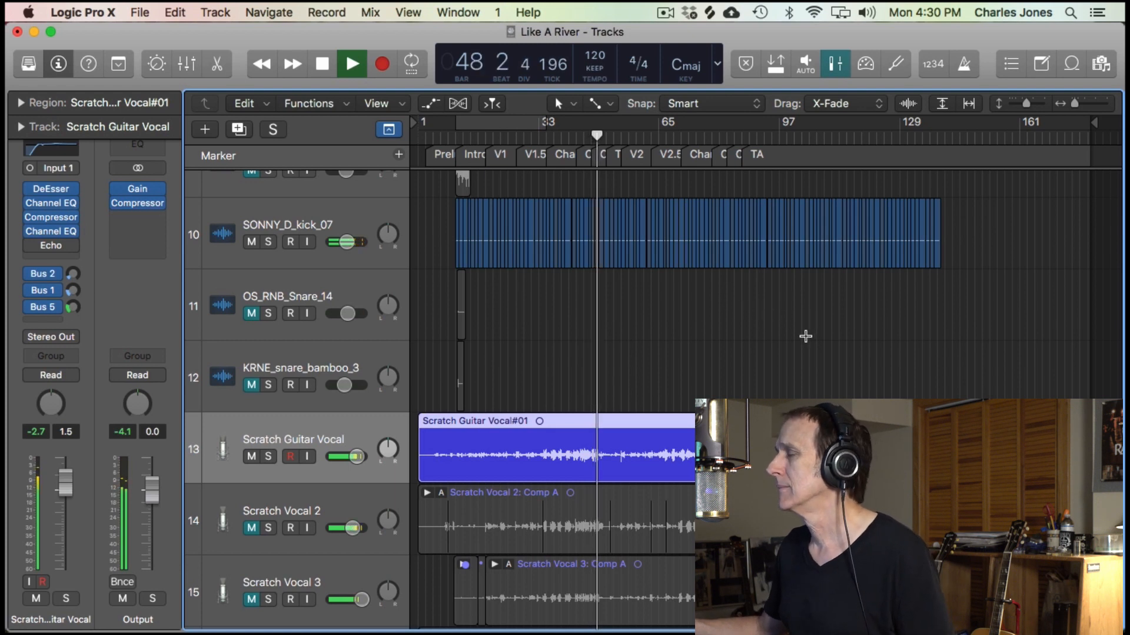
scroll(790, 339, "down", 1)
scroll(790, 340, "down", 2)
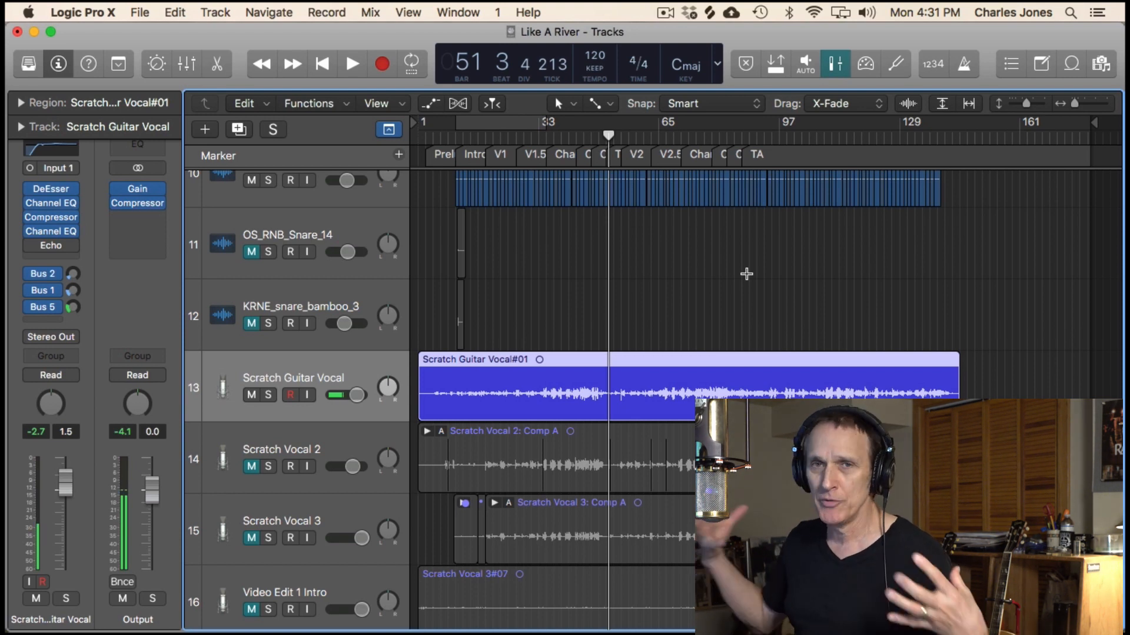
scroll(541, 244, "down", 2)
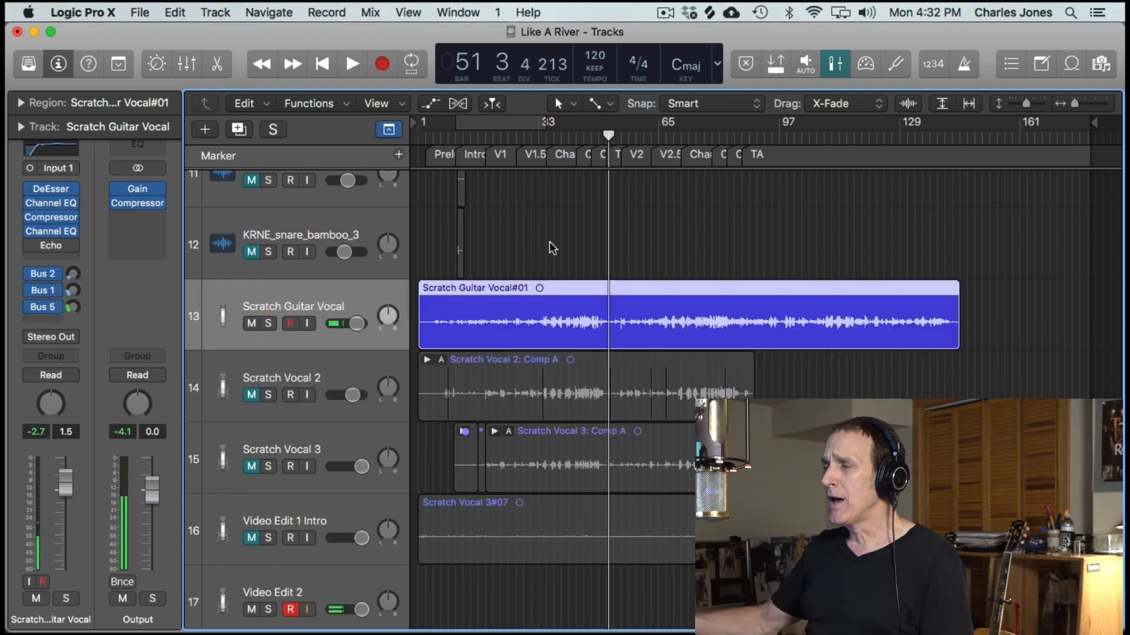
scroll(554, 245, "up", 3)
scroll(554, 245, "down", 3)
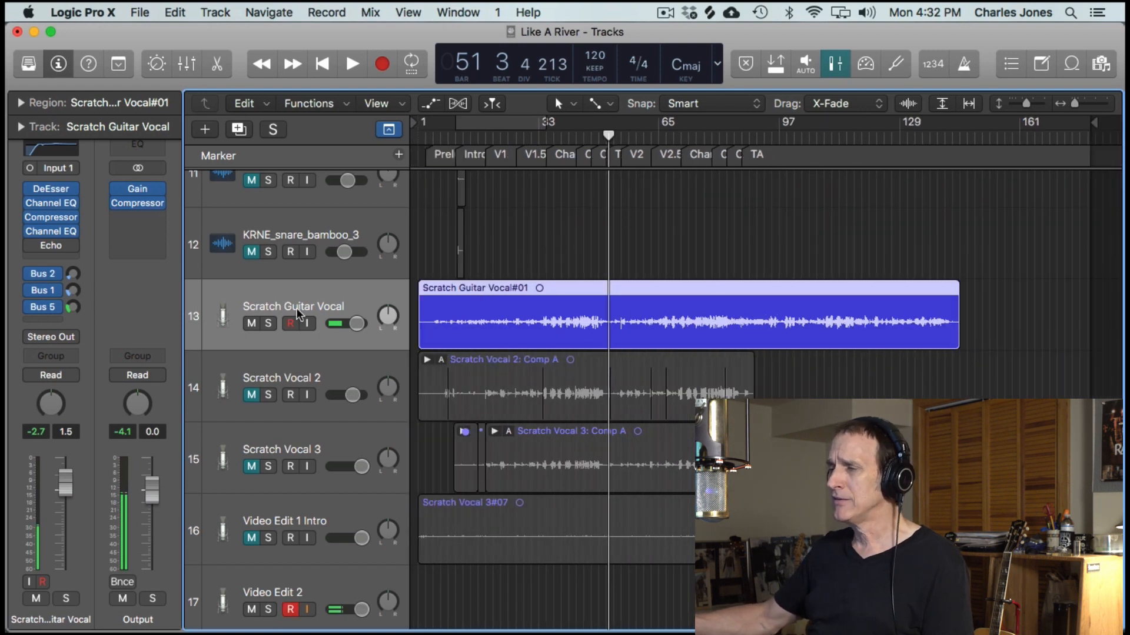
- Mute the Scratch Guitar Vocal track, unmute Scratch Vocal 2, and play the song from bar 19
left_click(252, 323)
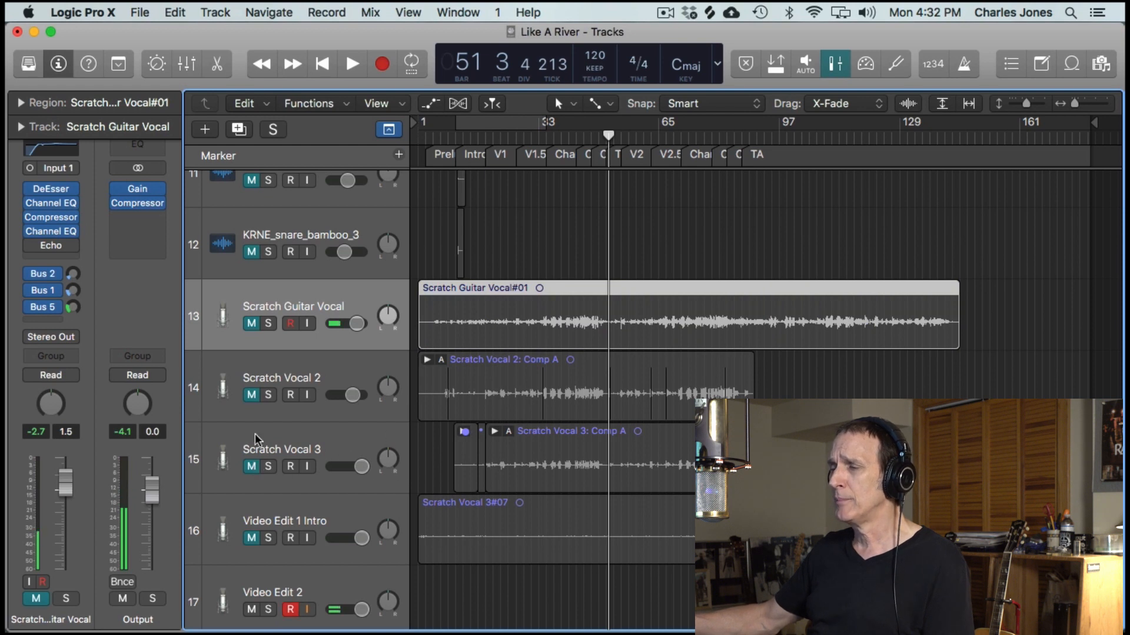
left_click(252, 395)
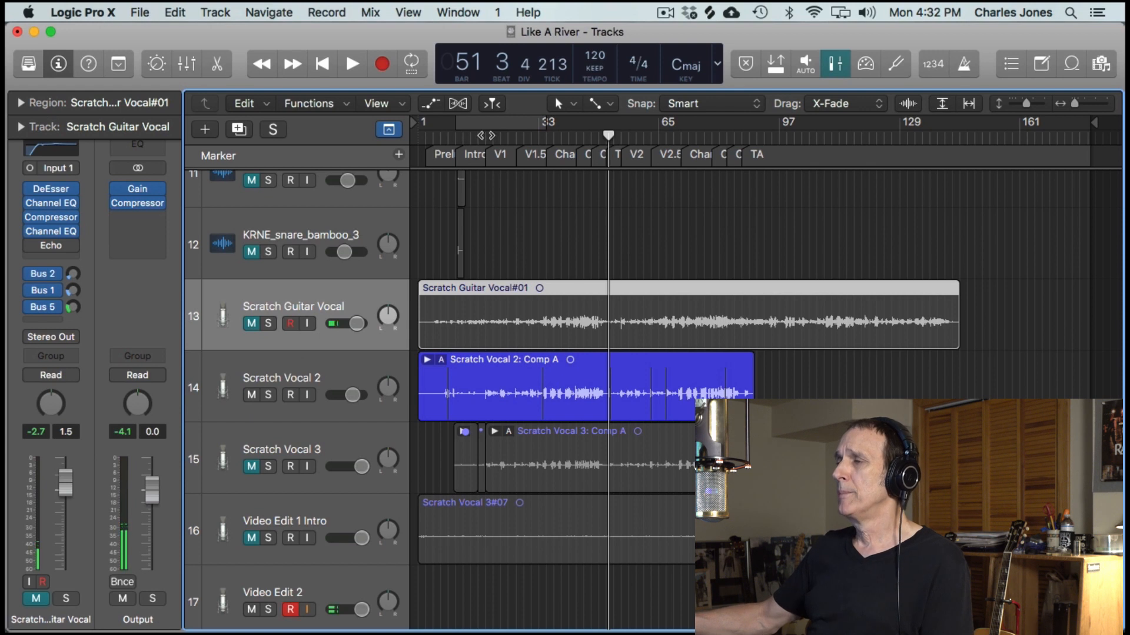
left_click(485, 135)
key("Return")
key("space")
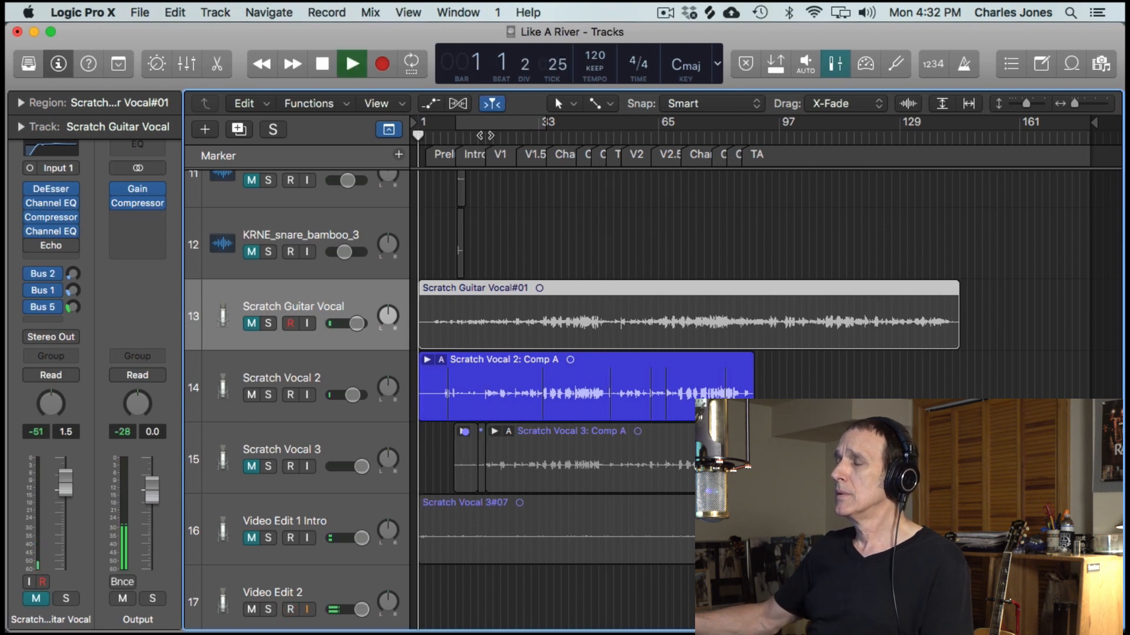
left_click(486, 135)
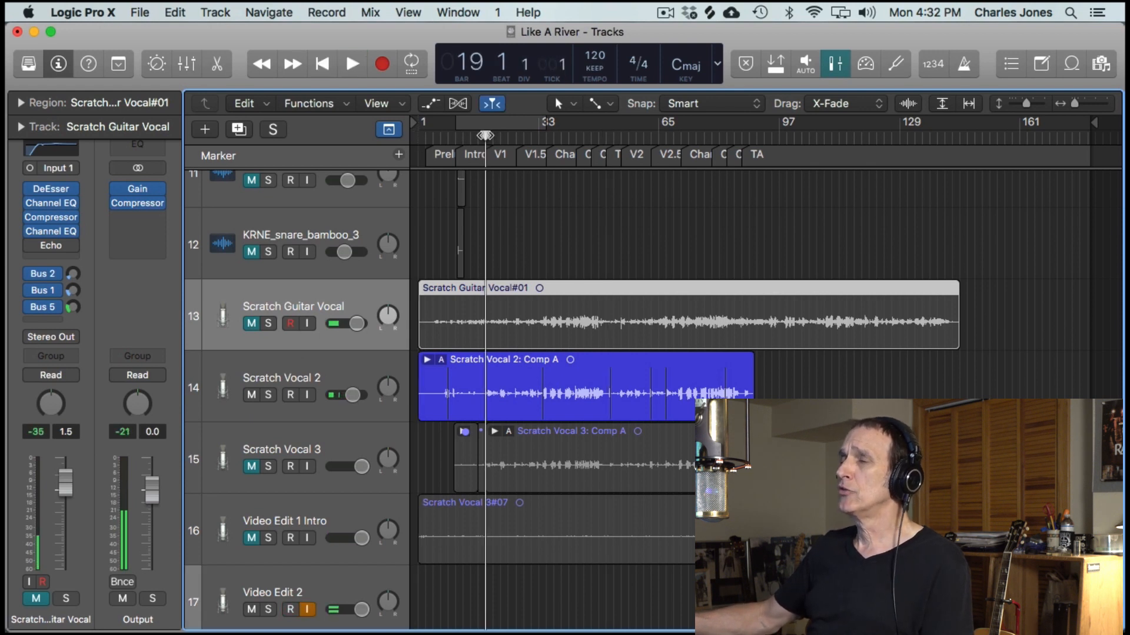
key("Return")
key("space")
left_click(486, 135)
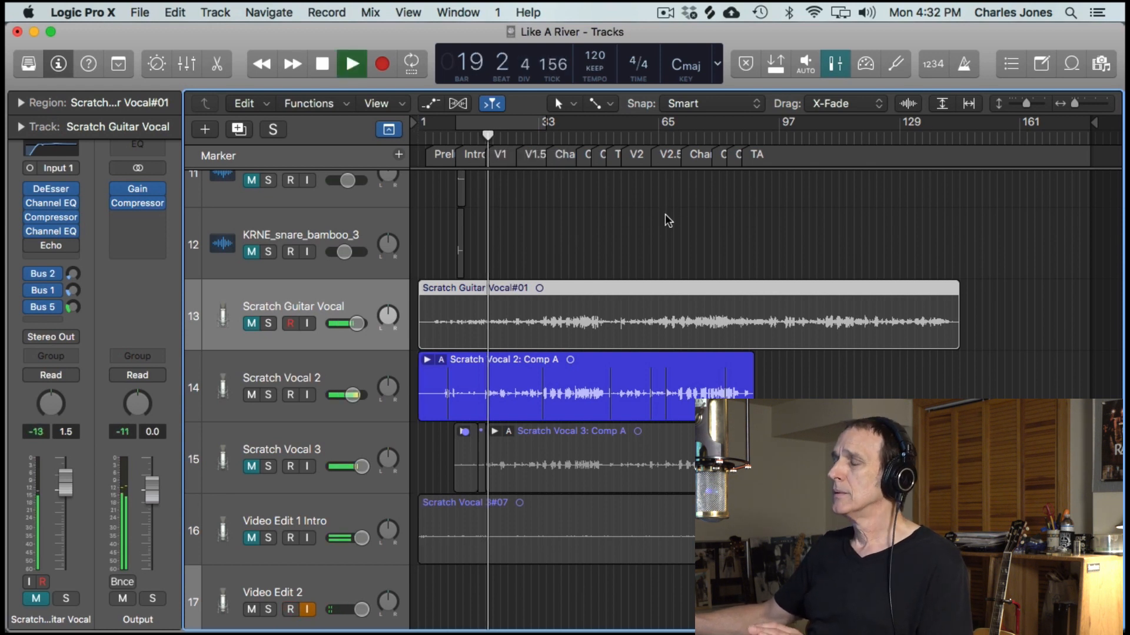
left_click(777, 228, "ctrl+alt")
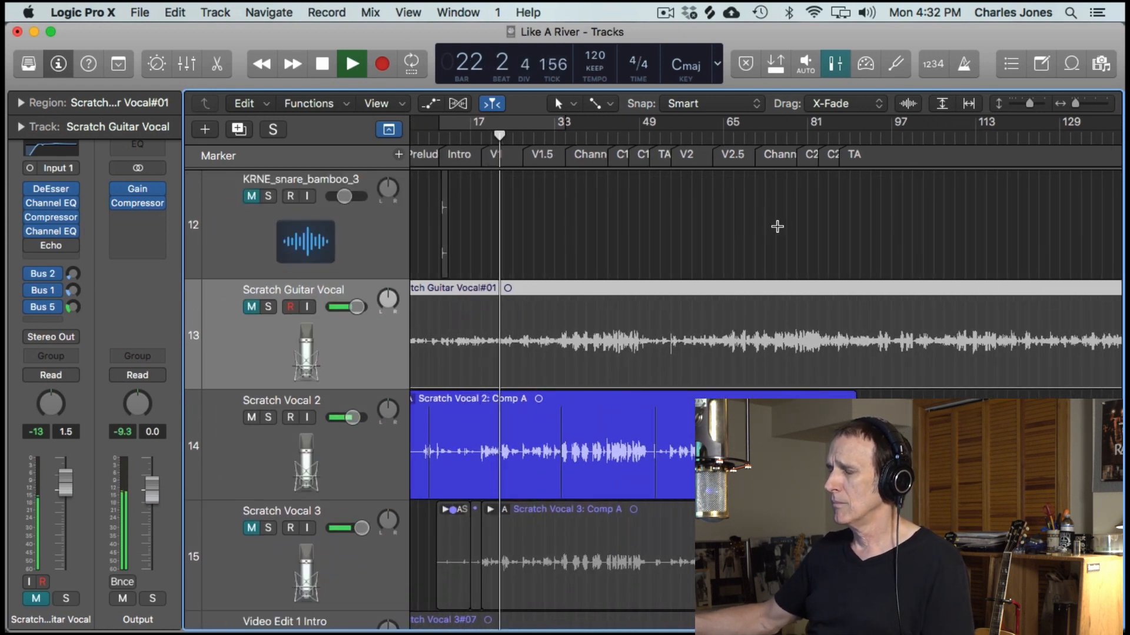
scroll(777, 227, "left", 3)
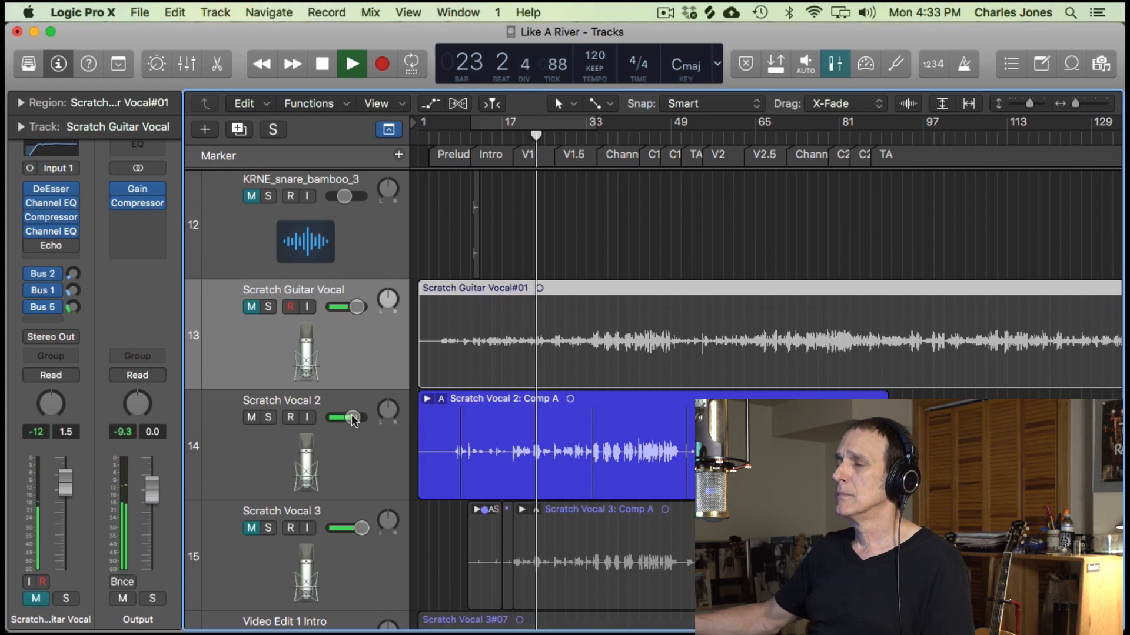
- Switch to Pages through a Spotlight search and open the Like A River lyrics document
left_click(1070, 15)
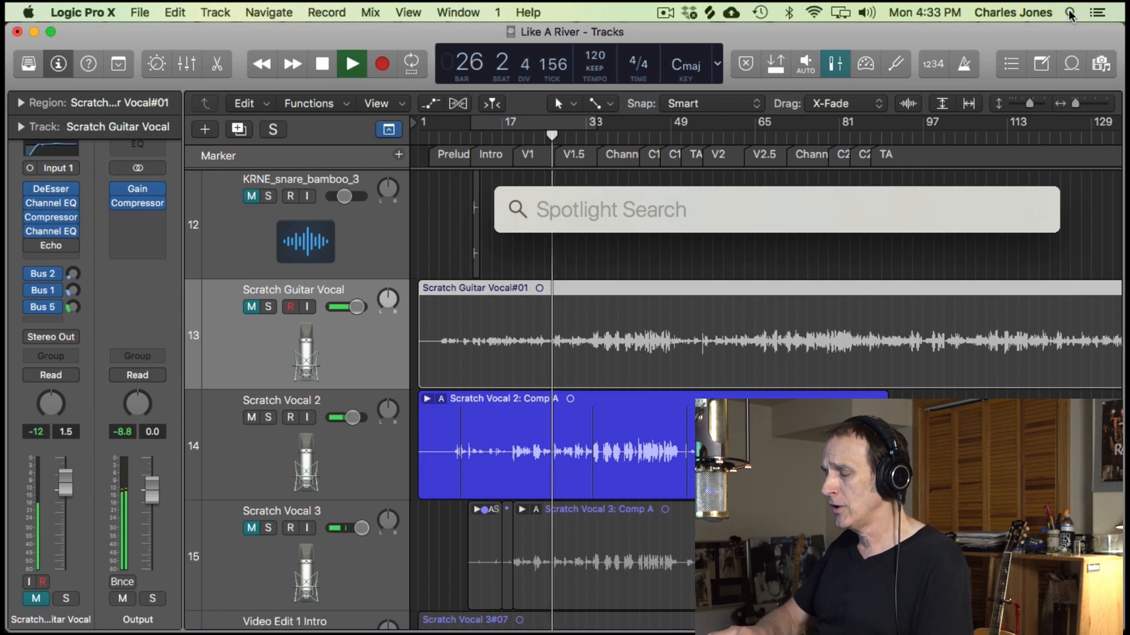
type("like a river")
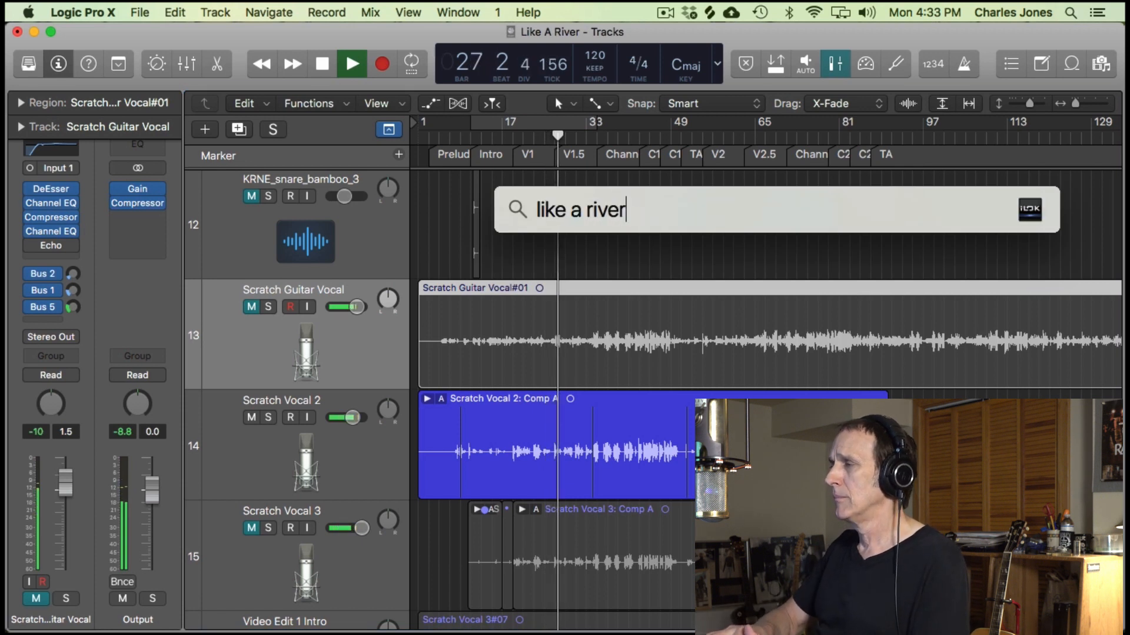
key("BackSpace")
key("BackSpace")
key("BackSpace")
key("BackSpace")
key("BackSpace")
key("BackSpace")
key("BackSpace")
key("BackSpace")
key("BackSpace")
key("BackSpace")
key("BackSpace")
key("BackSpace")
type("pages")
key("Return")
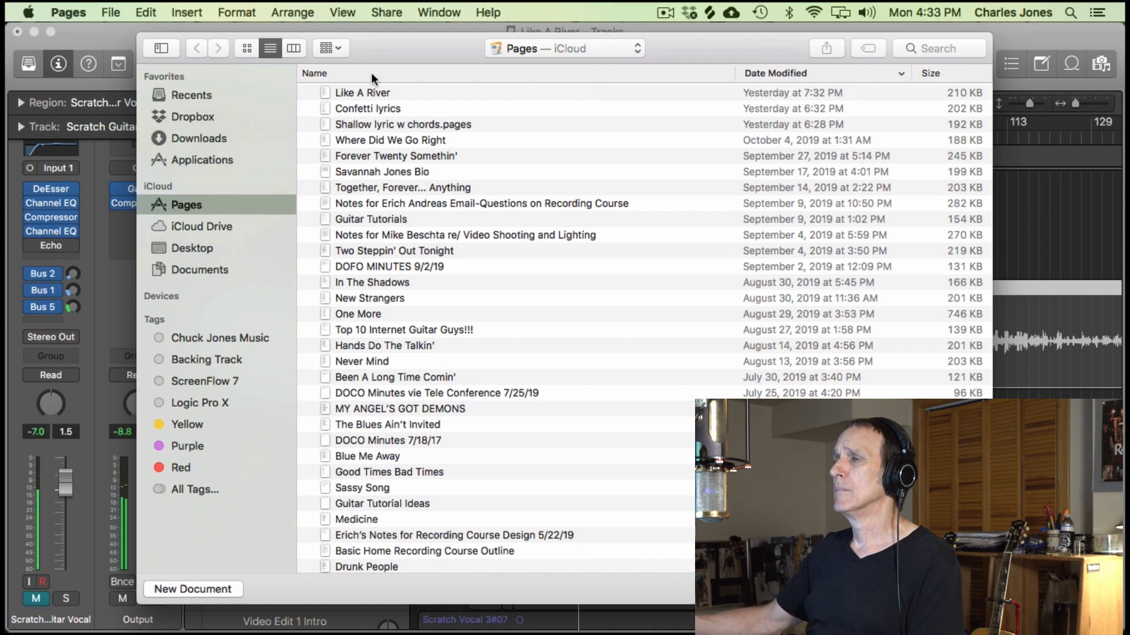
double_click(369, 92)
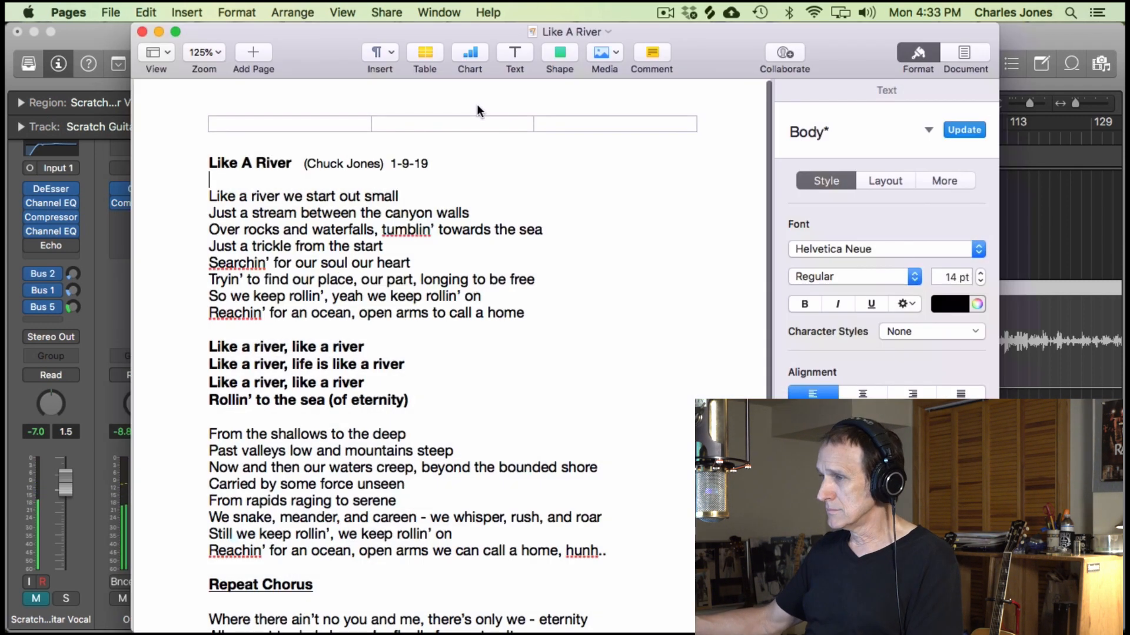
- Hide the Format sidebar, and narrow and move the lyrics window so part of the arrangement shows beside it
left_click(934, 54)
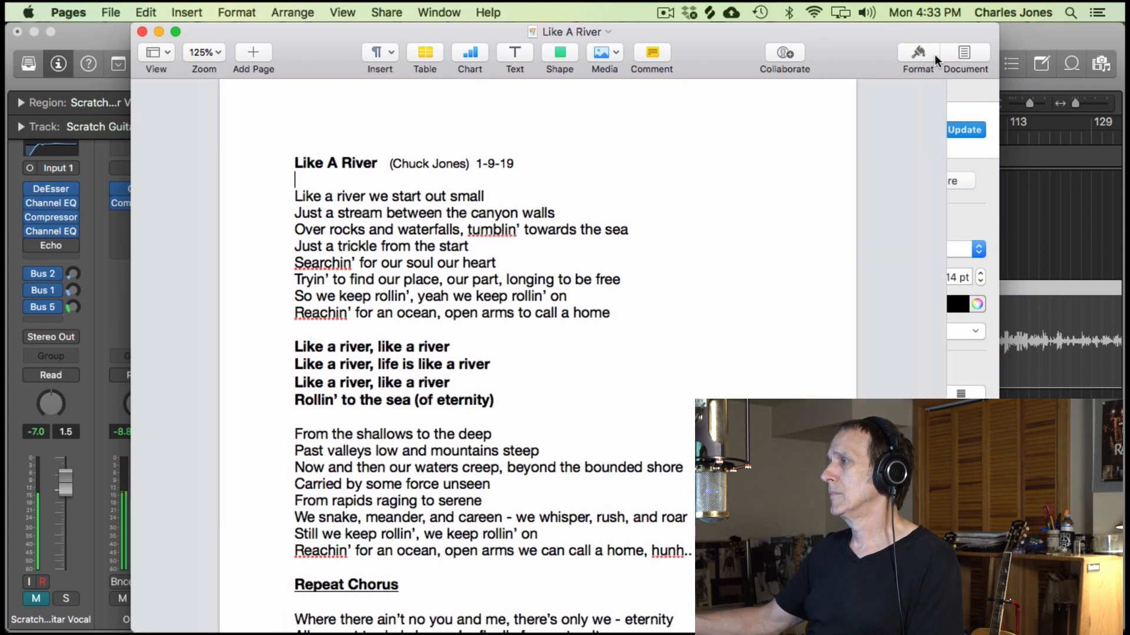
left_click_drag(998, 627, 436, 617)
left_click_drag(620, 35, 515, 33)
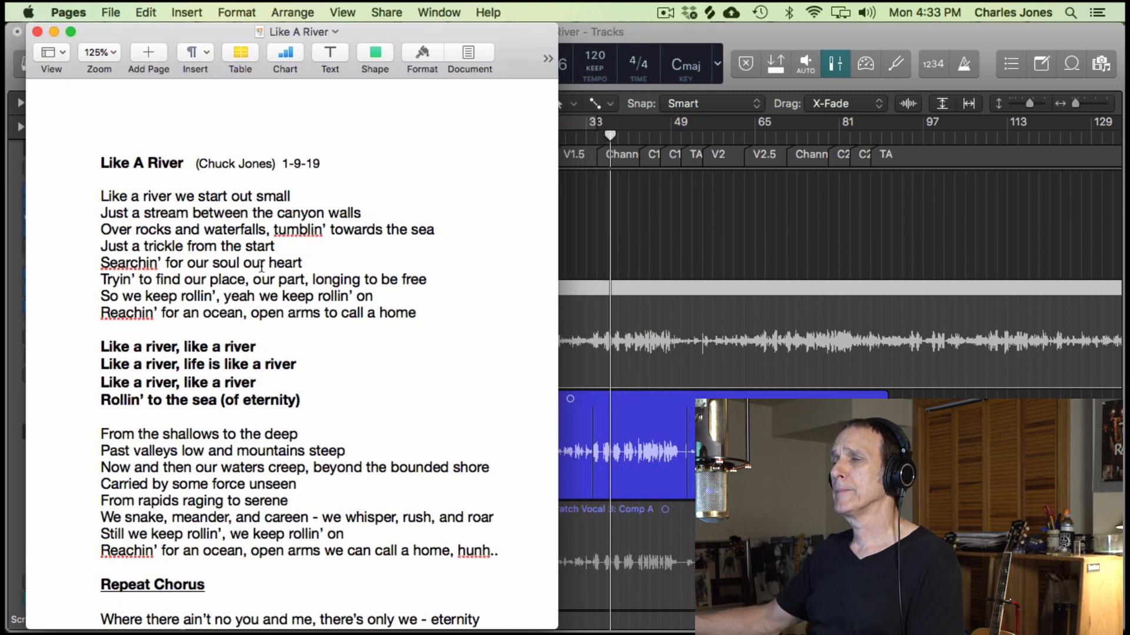
left_click(288, 378)
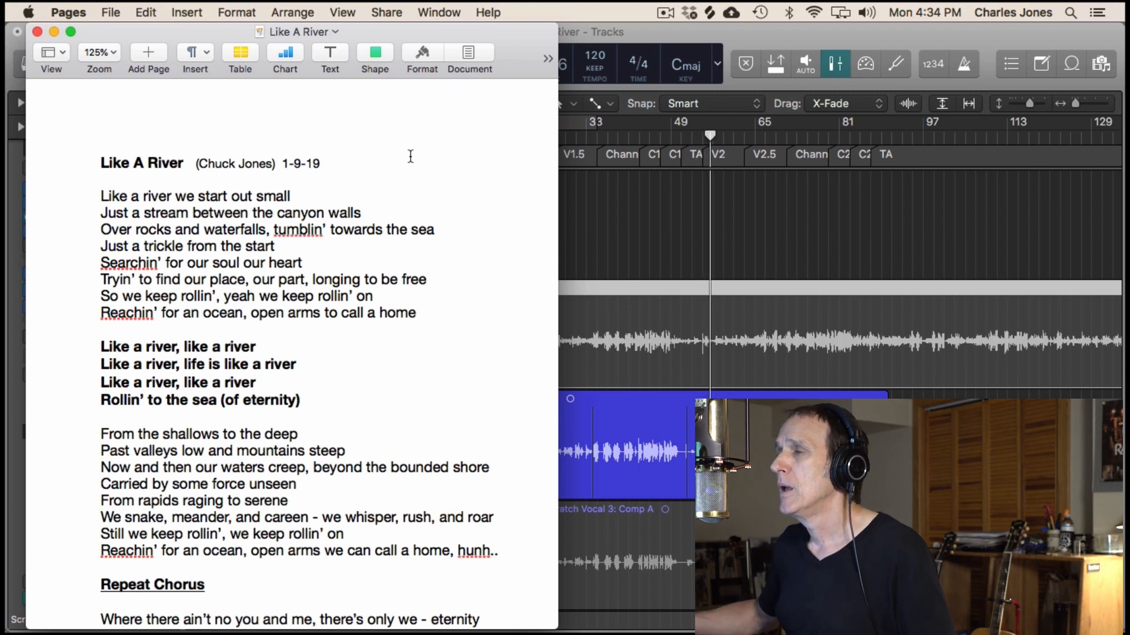
- Switch back to Logic Pro X and create one audio track below Video Edit 2, using Input 1 and Output 1 + 2
left_click(761, 186)
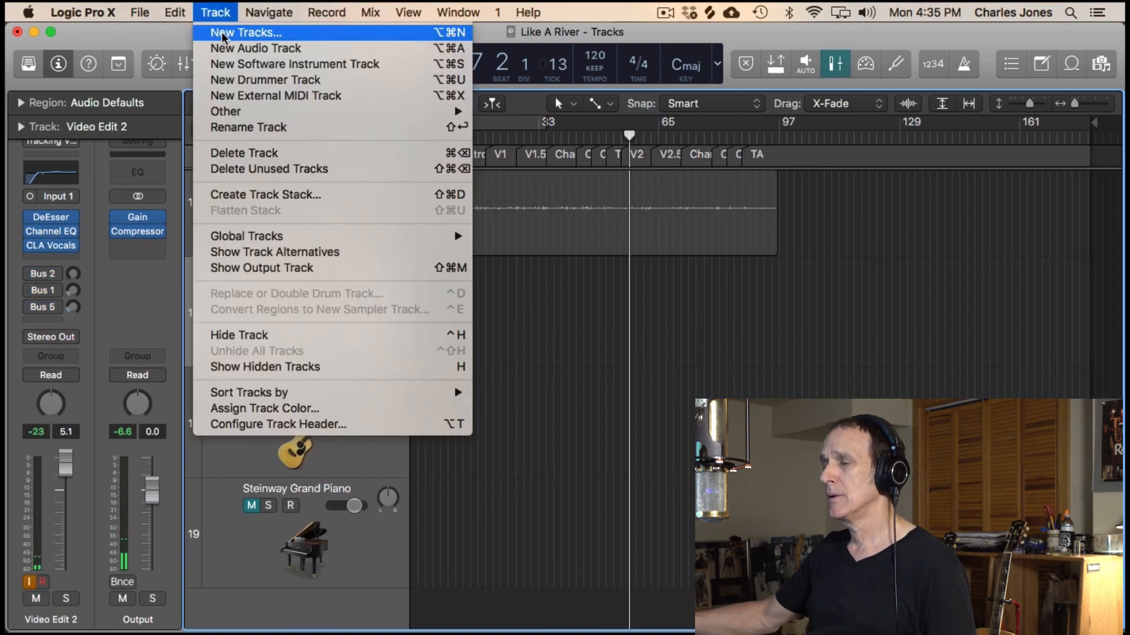
left_click(471, 135)
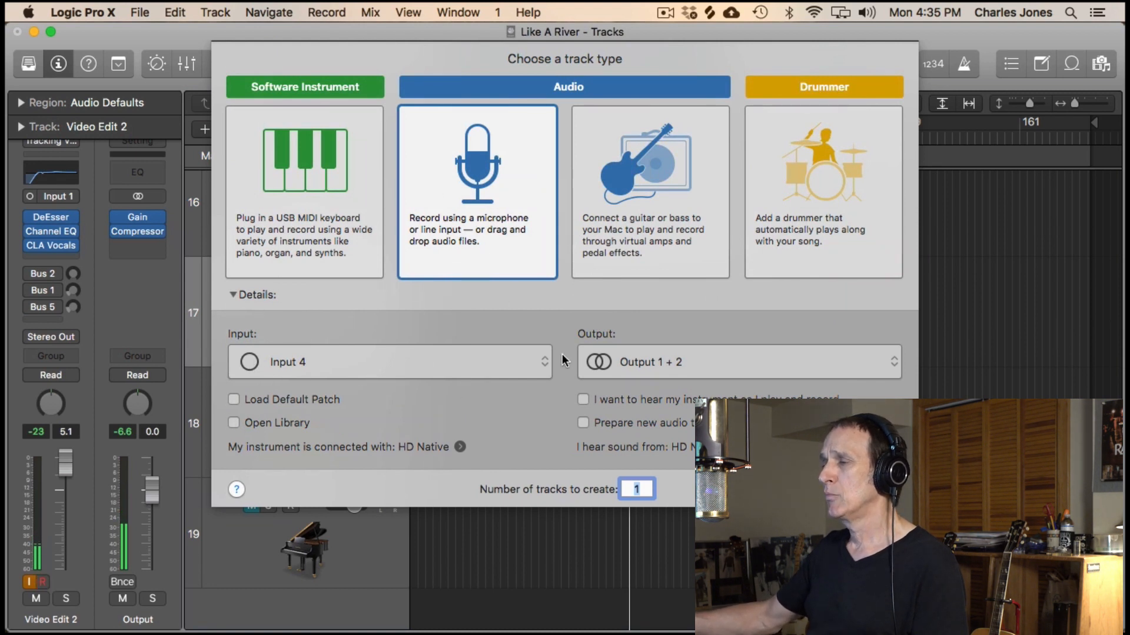
left_click(539, 359)
left_click(432, 266)
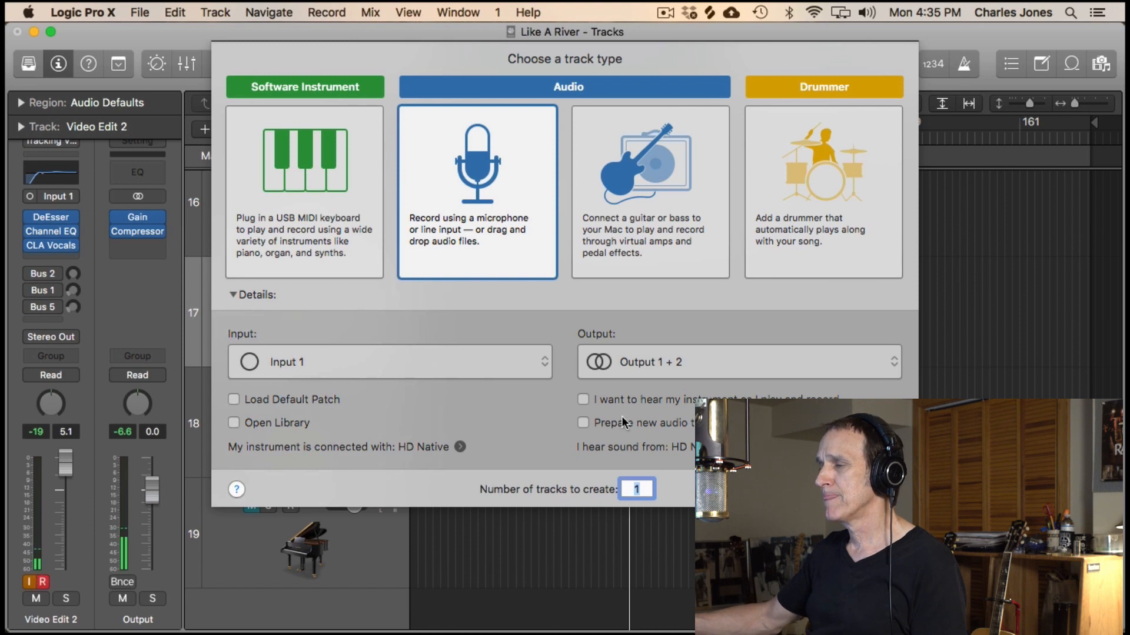
left_click(794, 489)
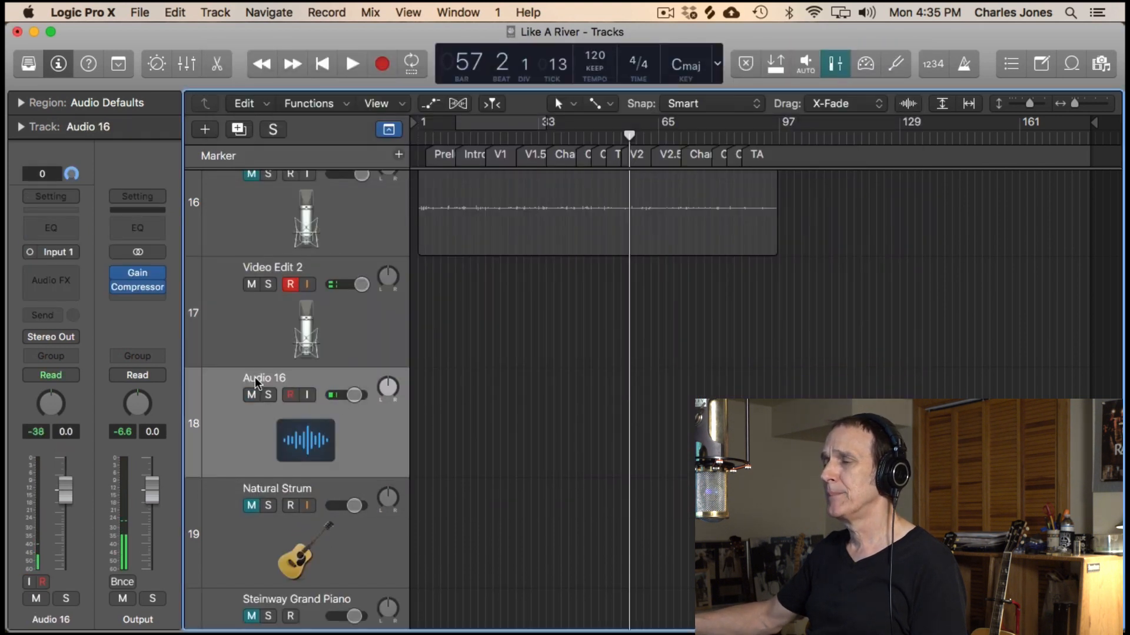
- Rename the new audio track as Lead Vocal
double_click(256, 378)
type("Lea")
type("d V")
type("ocal")
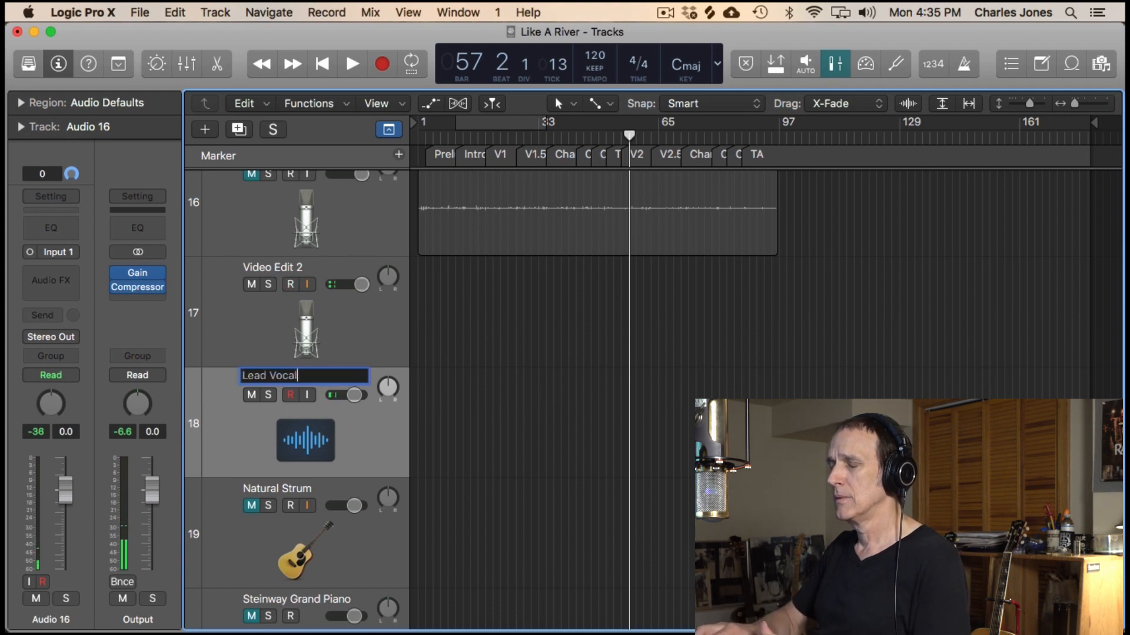
key("Return")
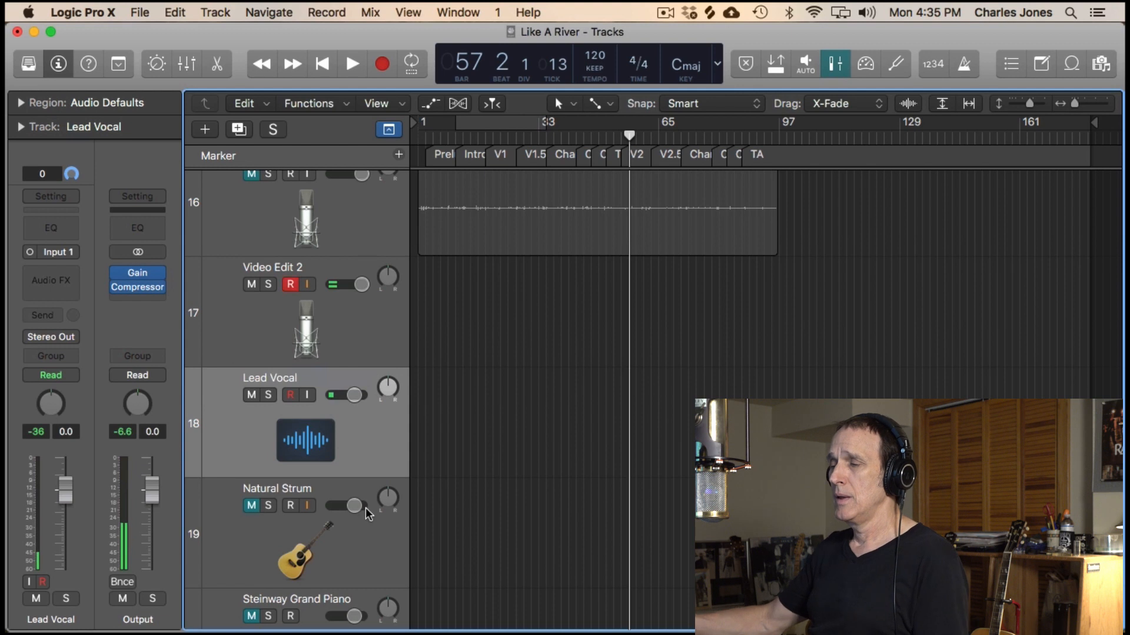
- Rename the Natural Strum track as Acous Gtr
left_click(296, 492)
double_click(294, 489)
double_click(290, 487)
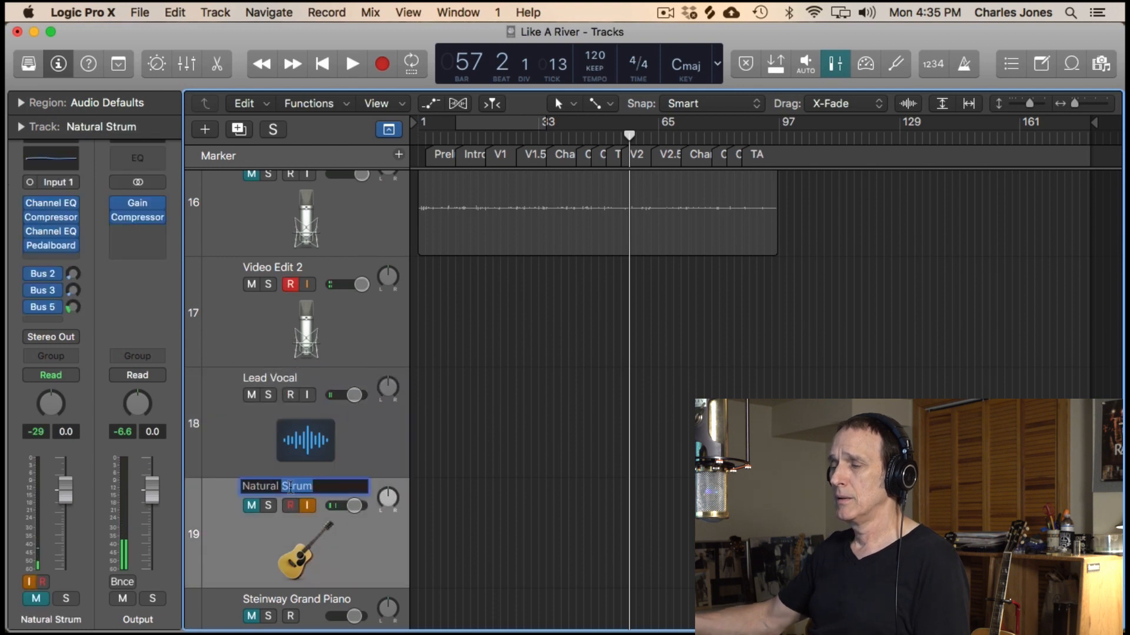
triple_click(290, 487)
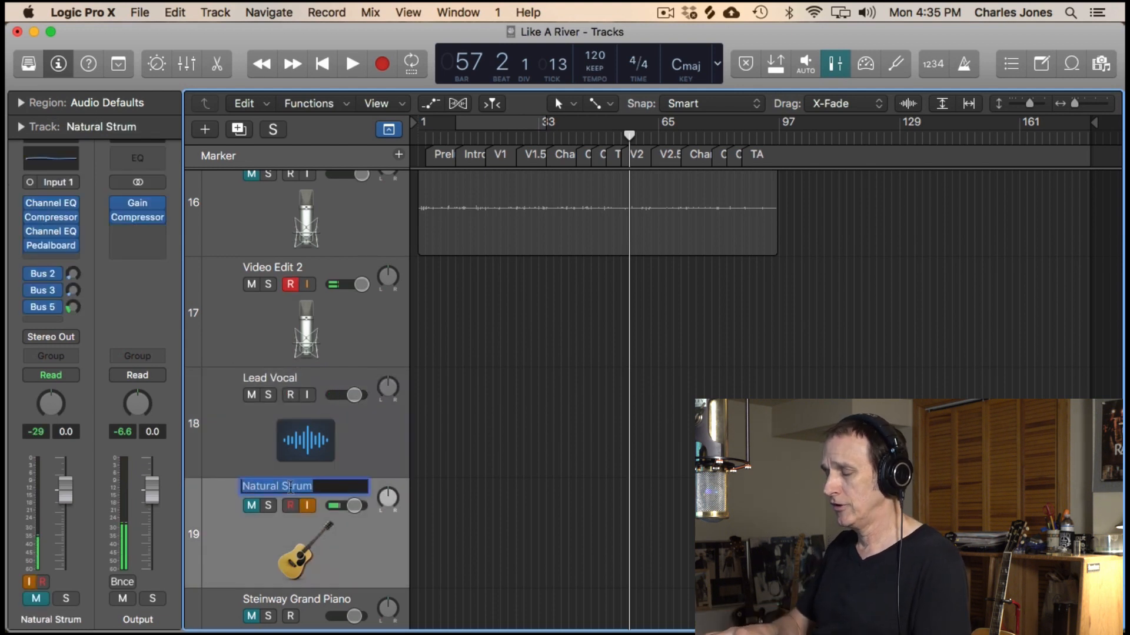
type("Aco")
key("BackSpace")
key("BackSpace")
type("cous ")
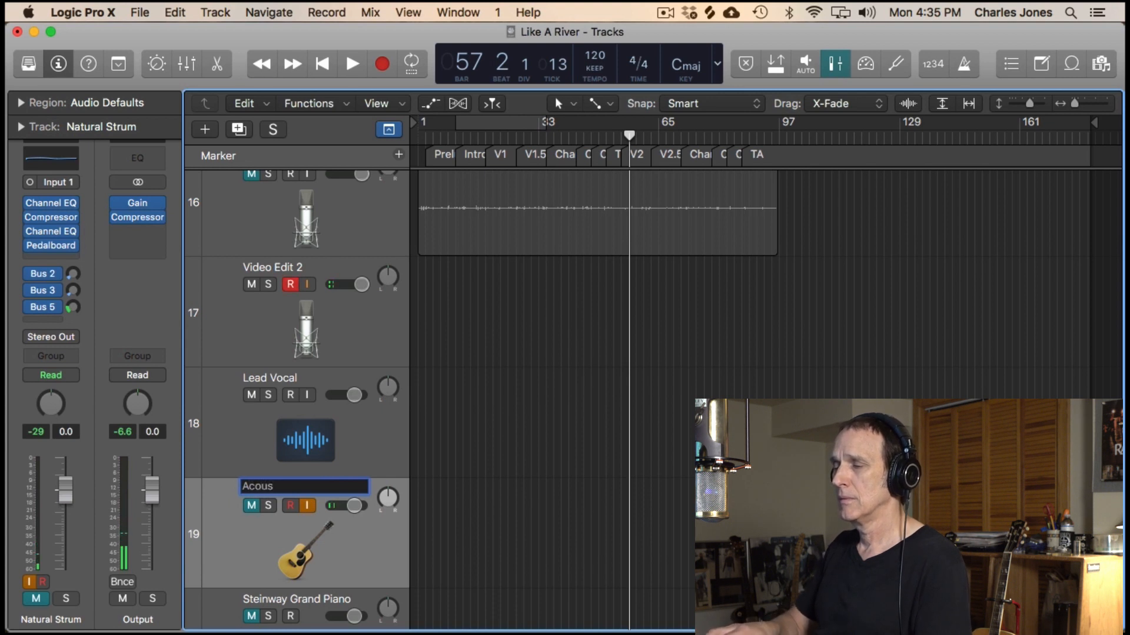
type("Gtr")
key("Return")
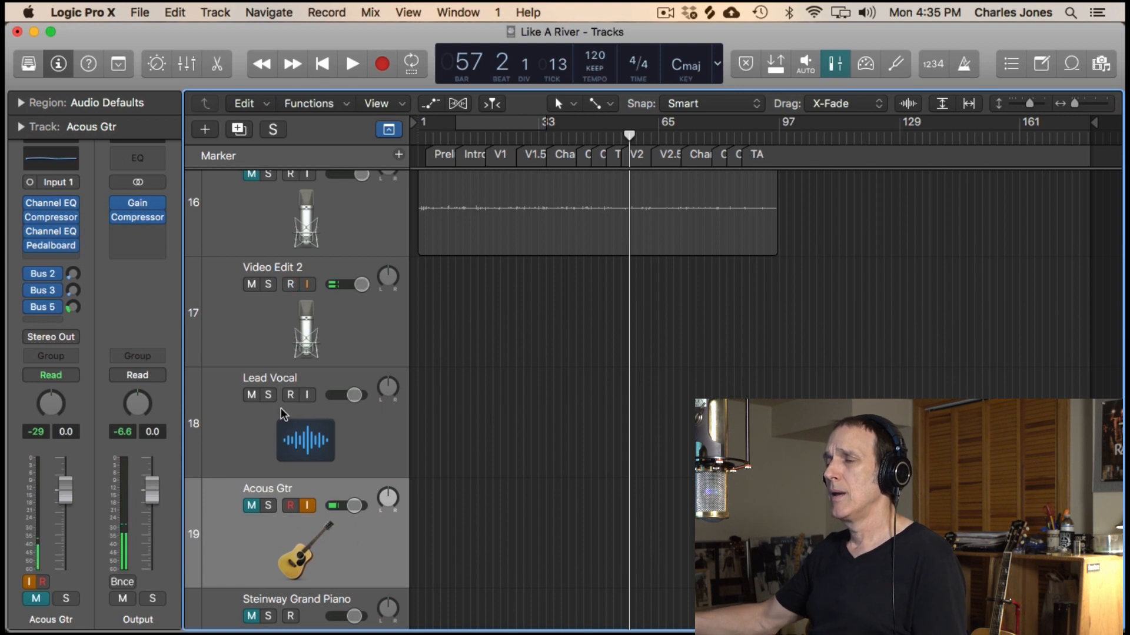
- Select the Lead Vocal track and load the Tracking Vocal patch from the Voice sounds
left_click(262, 387)
left_click(305, 398)
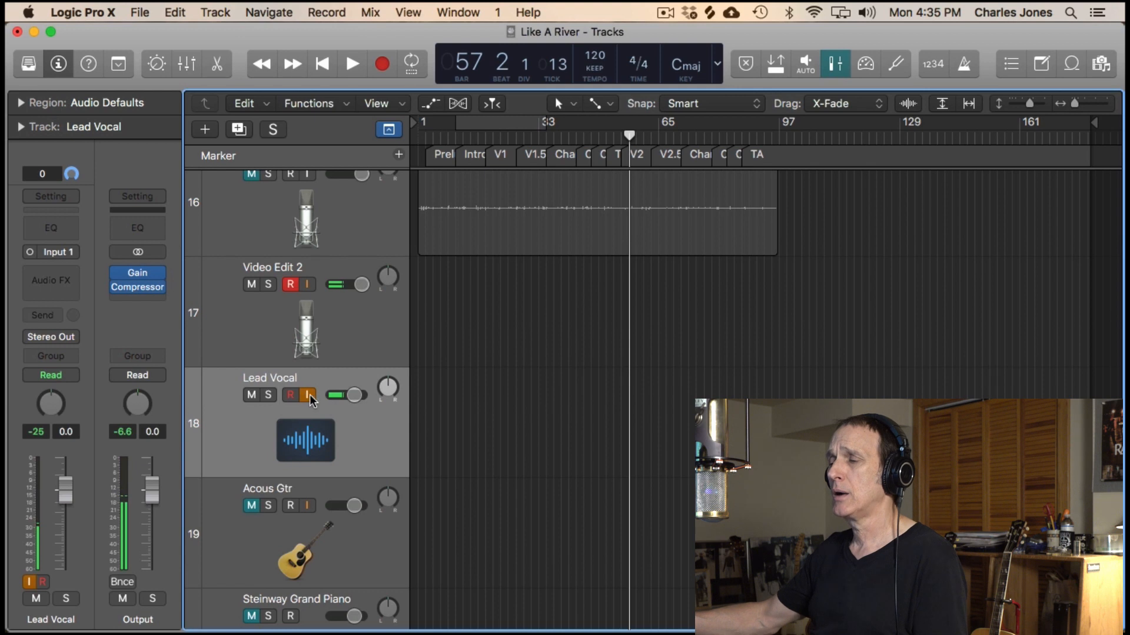
left_click(307, 398)
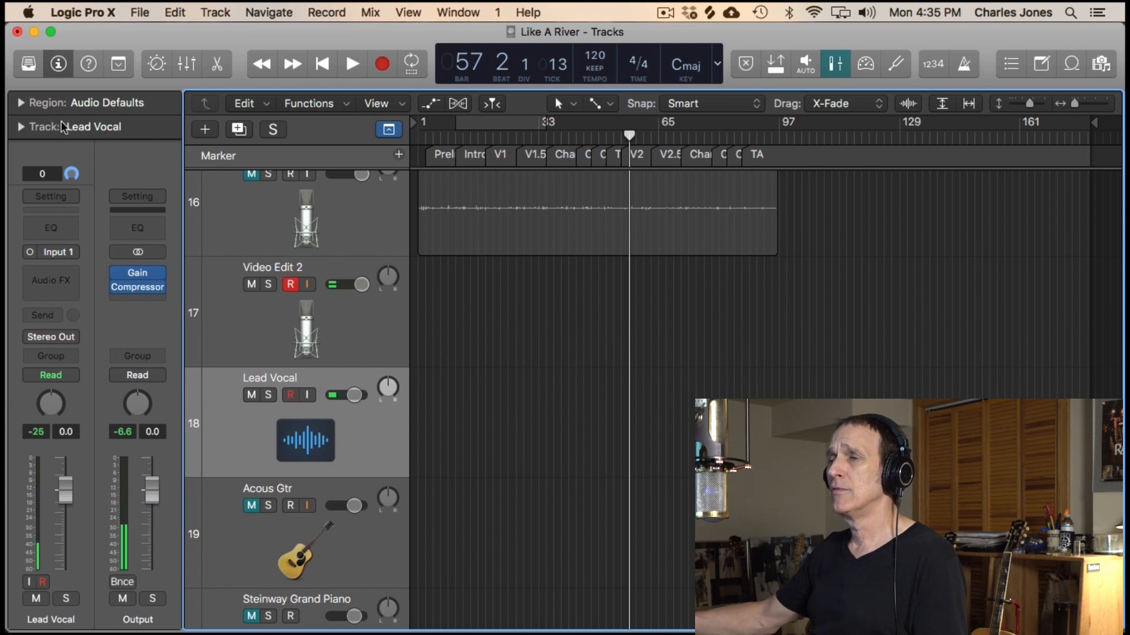
left_click(29, 63)
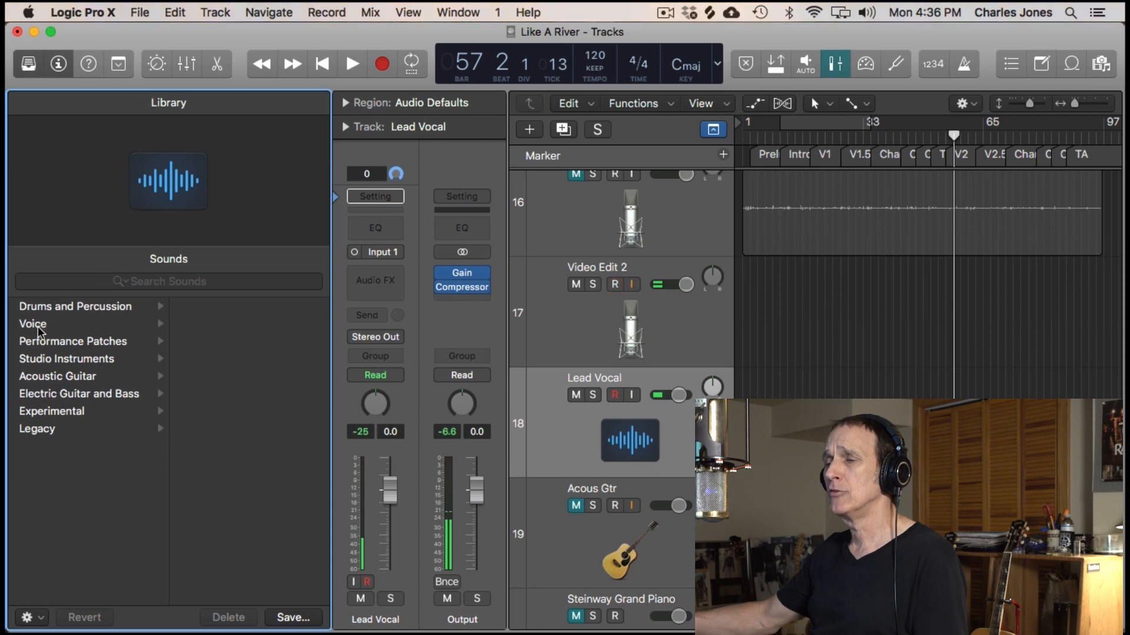
left_click(37, 325)
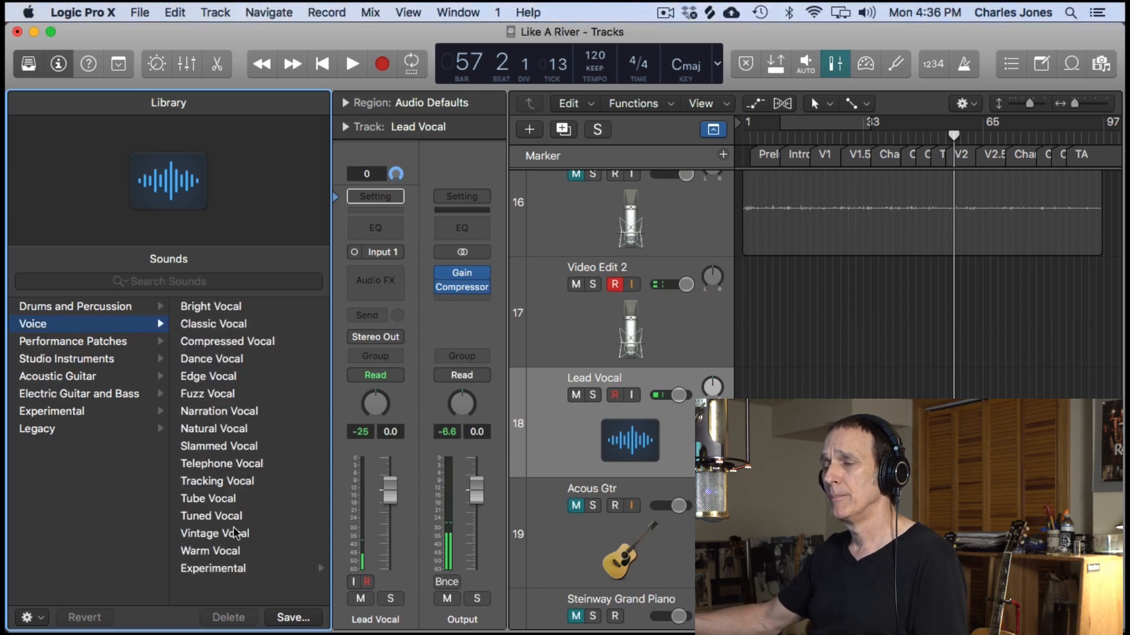
left_click(219, 482)
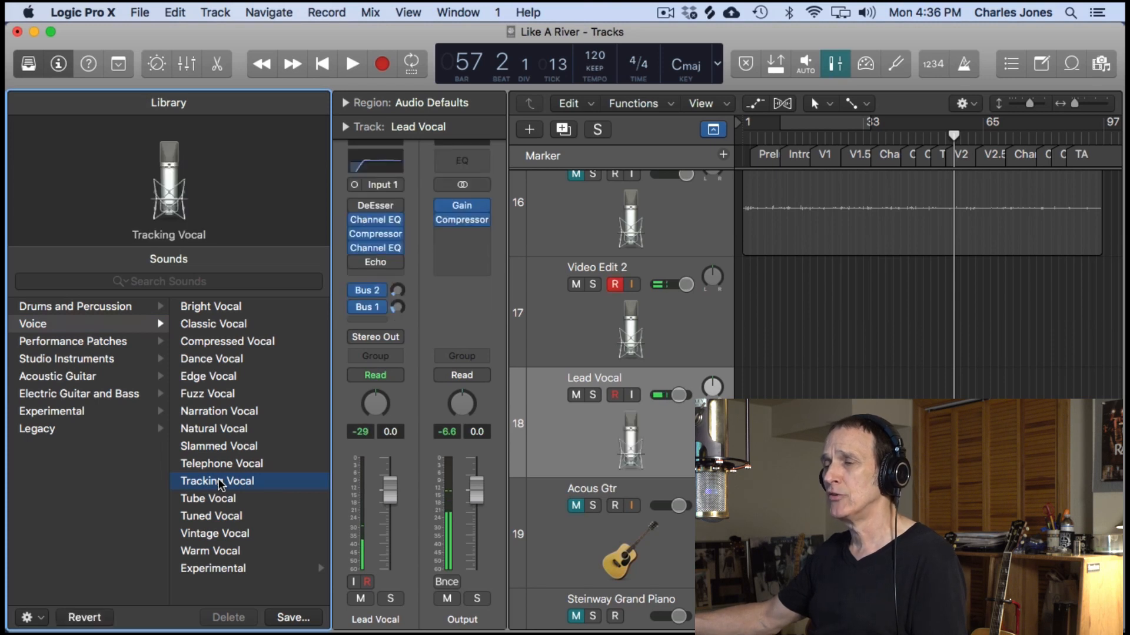
- Try the Fuzz Vocal and Bright Vocal patches on Lead Vocal and raise the track's volume to 5.2 dB
left_click(208, 393)
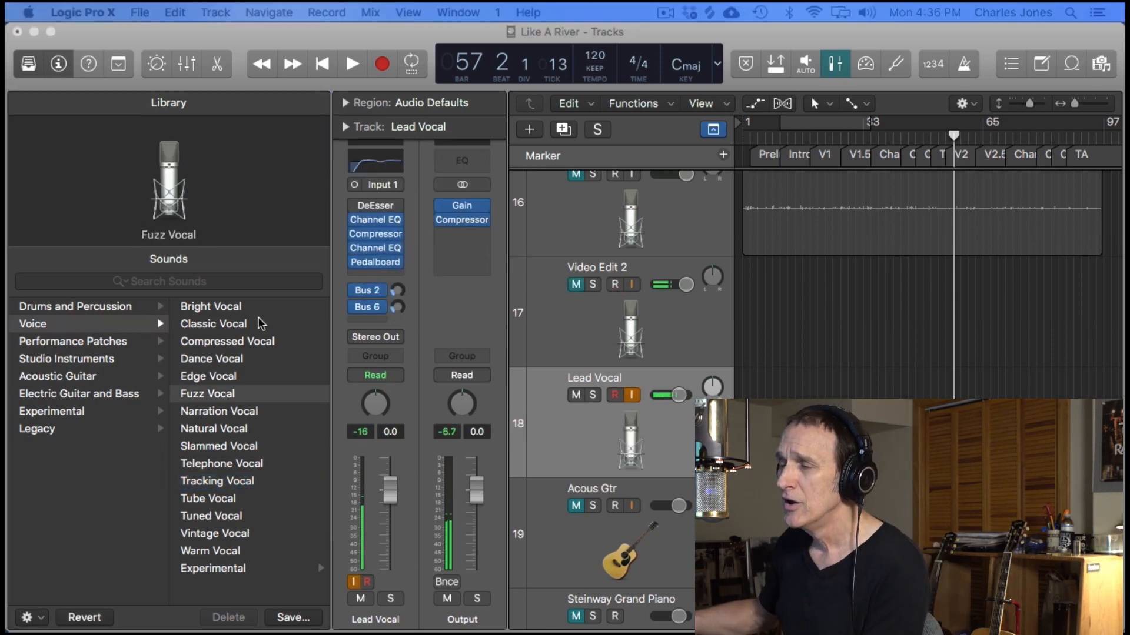
left_click(233, 307)
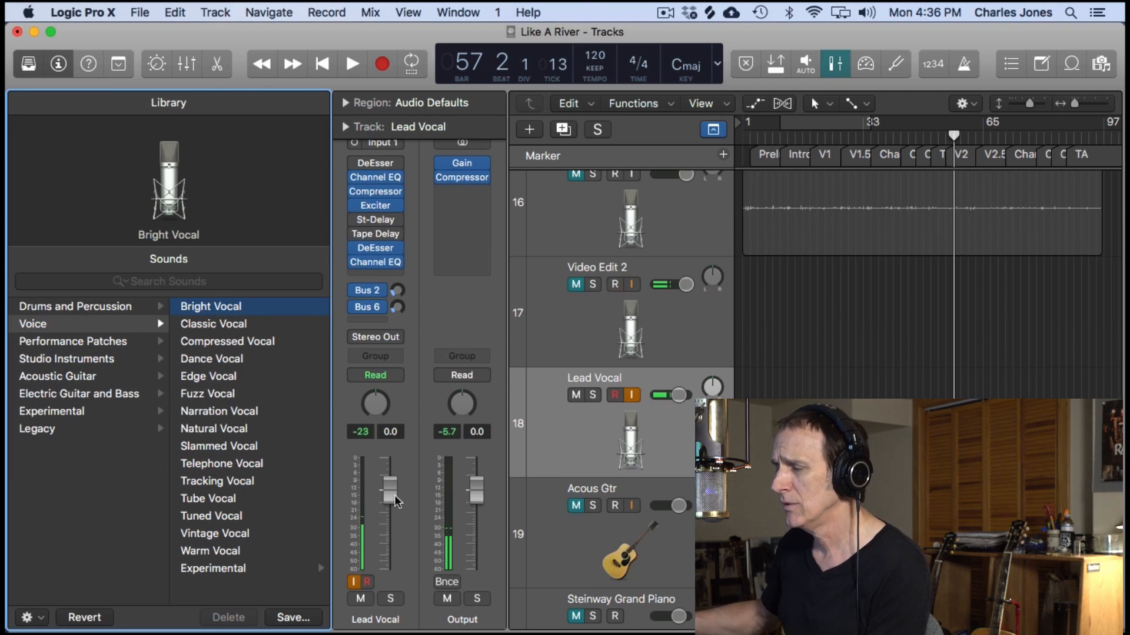
left_click_drag(395, 501, 395, 475)
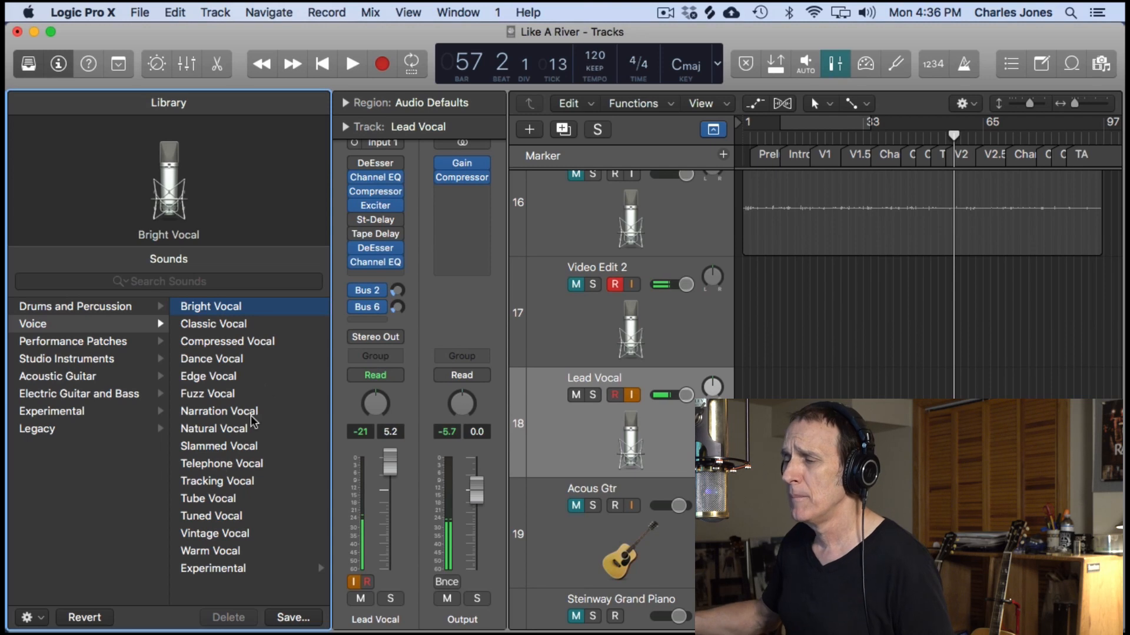
- Try the Classic Vocal and Compressed Vocal patches on Lead Vocal and settle on Tracking Vocal
left_click(253, 325)
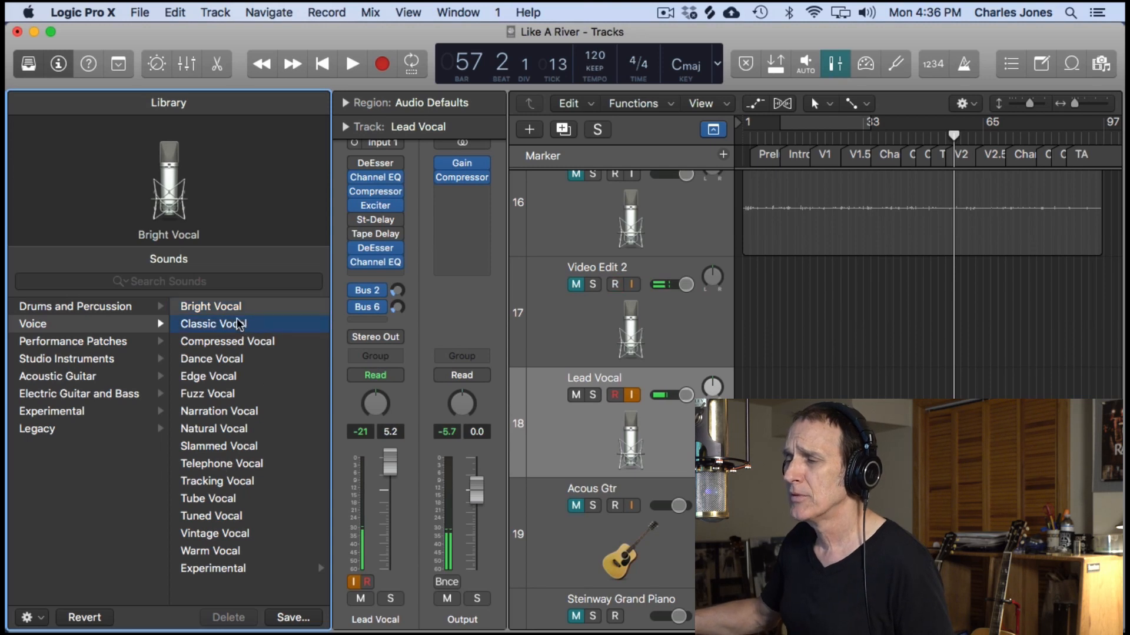
left_click(231, 343)
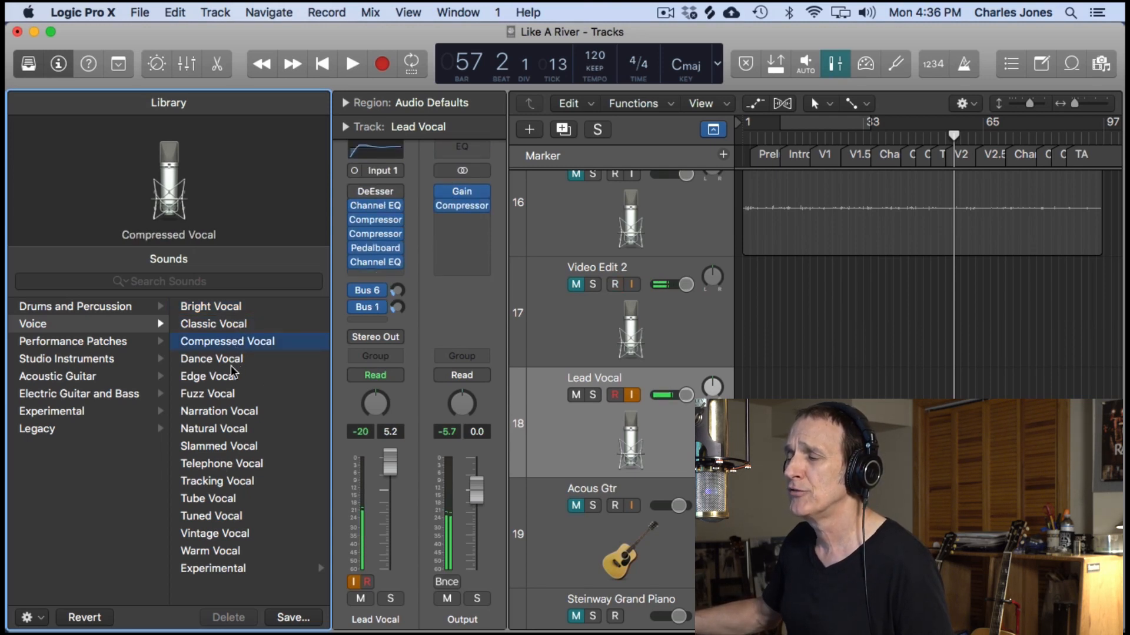
left_click(216, 482)
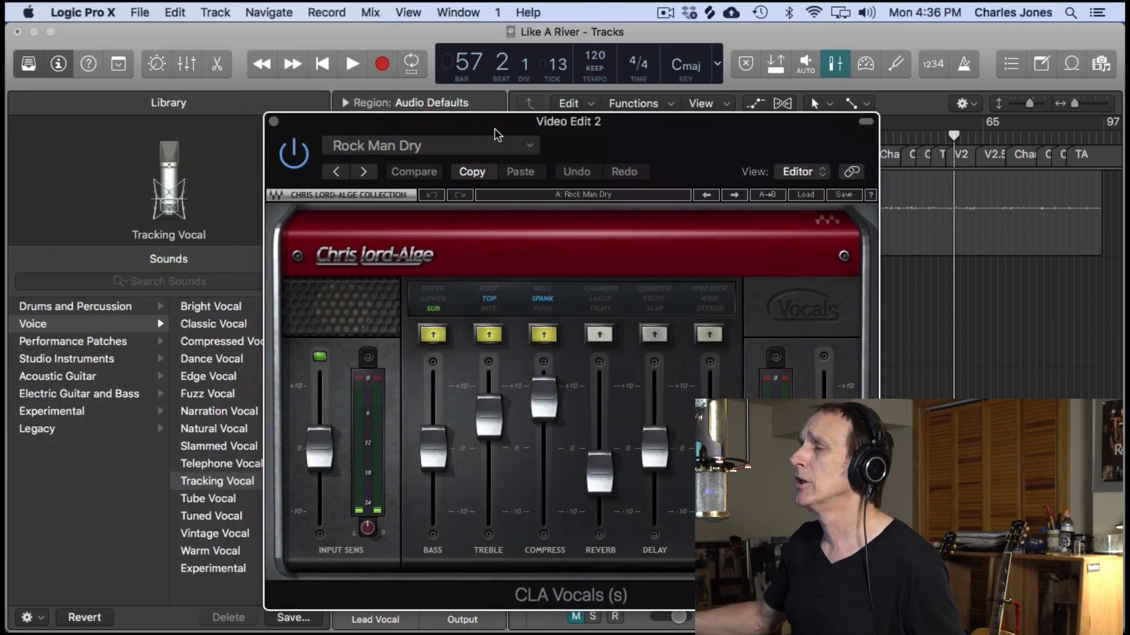
- Look over the CLA Vocals settings on Video Edit 2 and close the plug-in window
left_click_drag(494, 131, 347, 47)
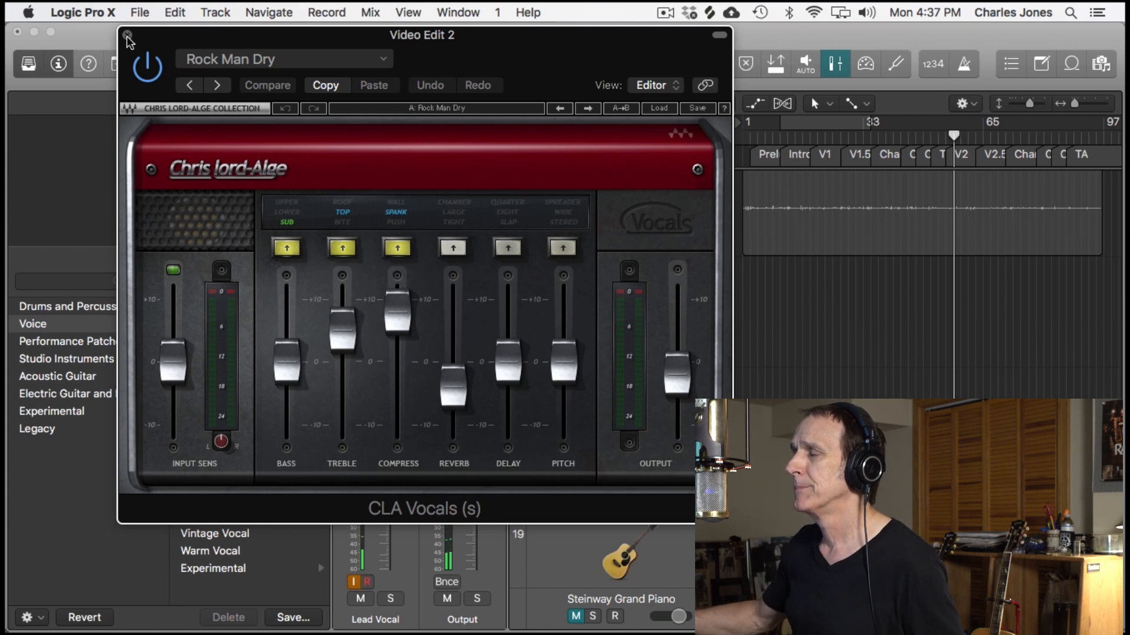
left_click(127, 35)
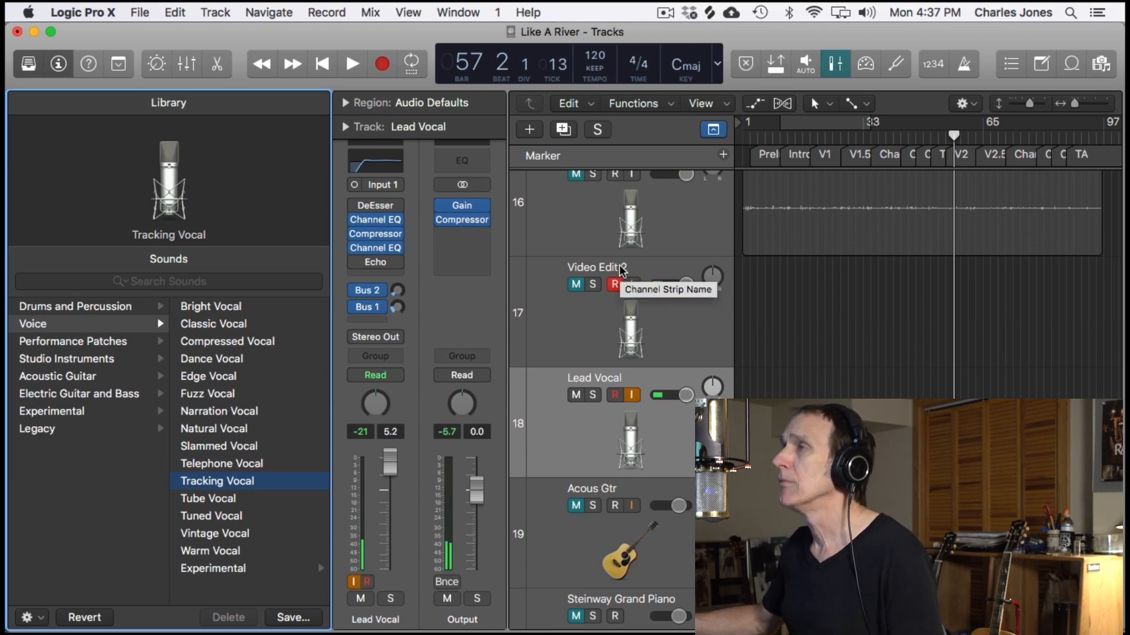
- Open and maximize the mixer, and copy the CLA Vocals plug-in from Video Edit 2 to Lead Vocal, between its first Channel EQ and the Compressor
key("x")
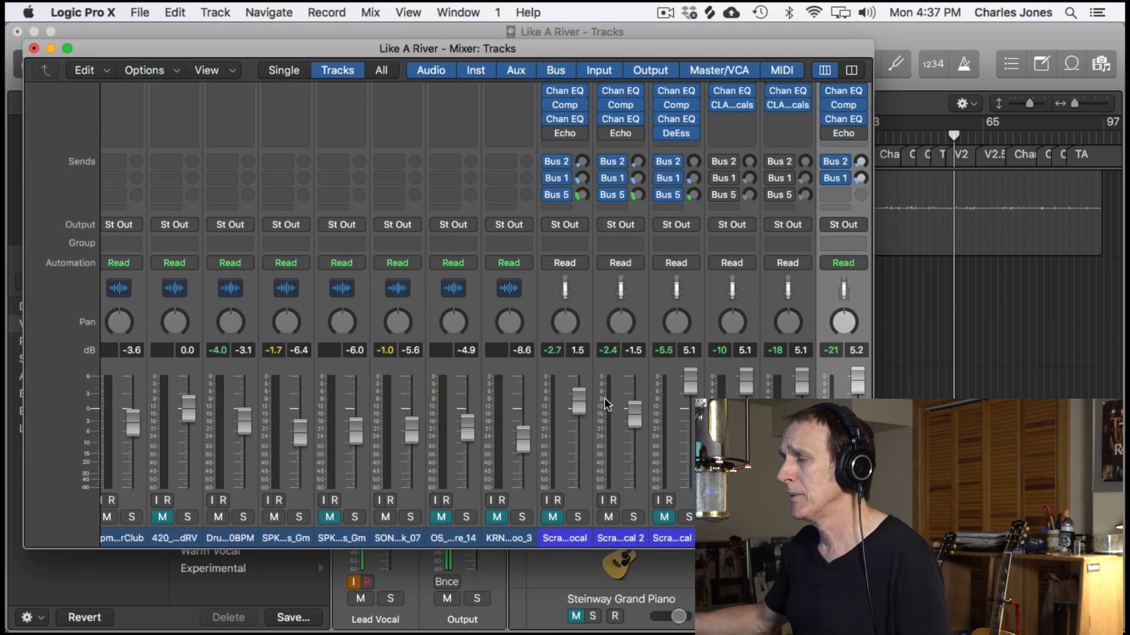
scroll(675, 370, "left", 10)
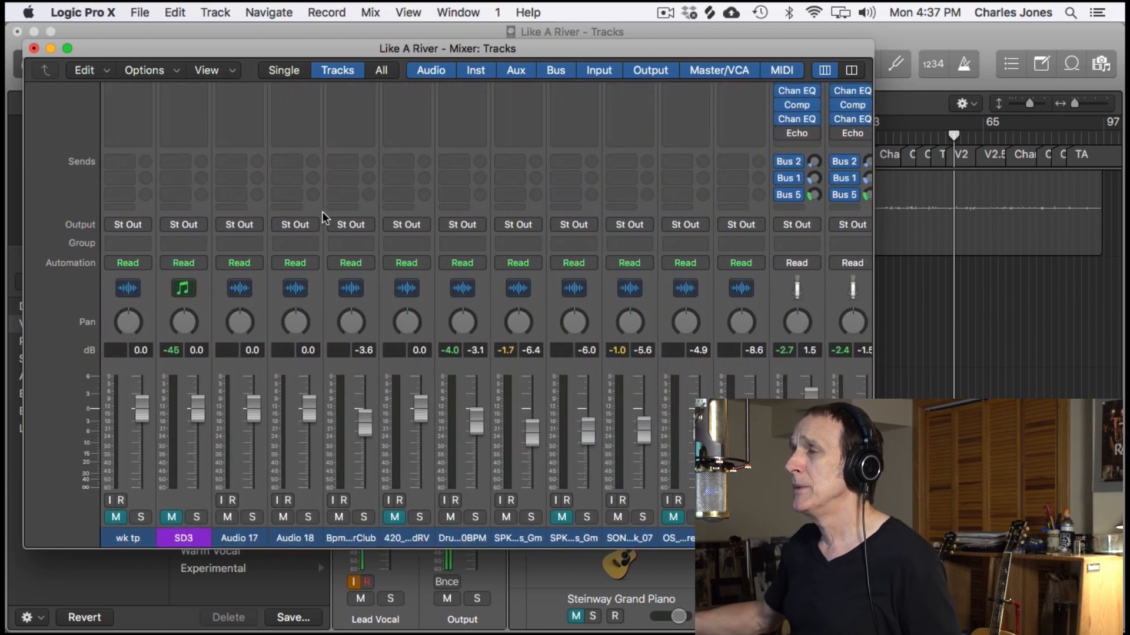
left_click_drag(301, 46, 368, 29)
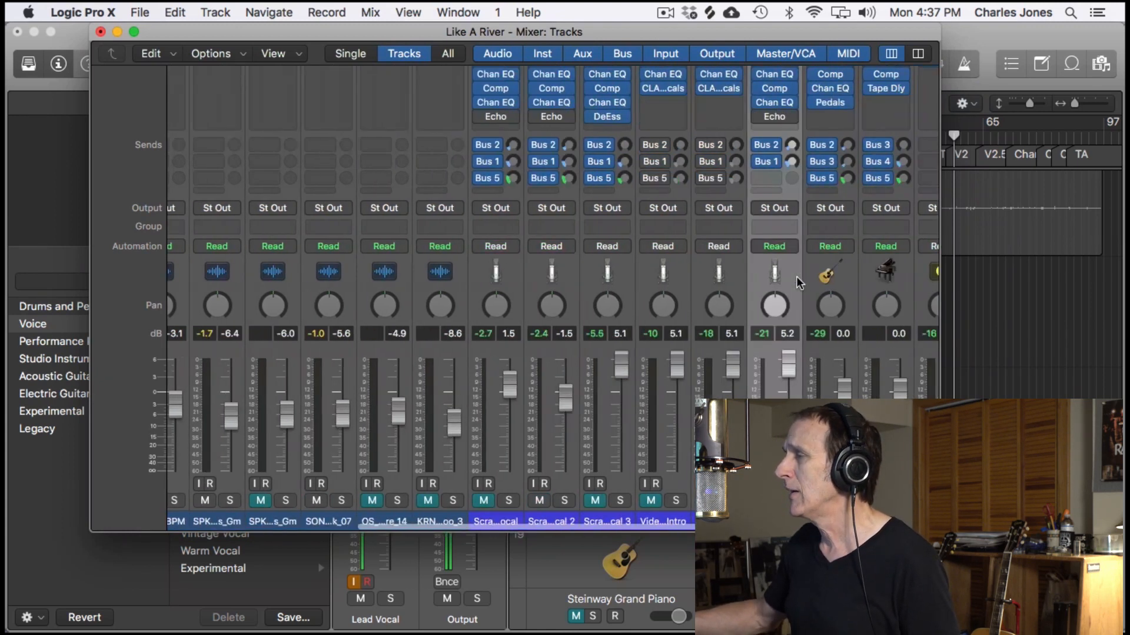
scroll(800, 277, "right", 10)
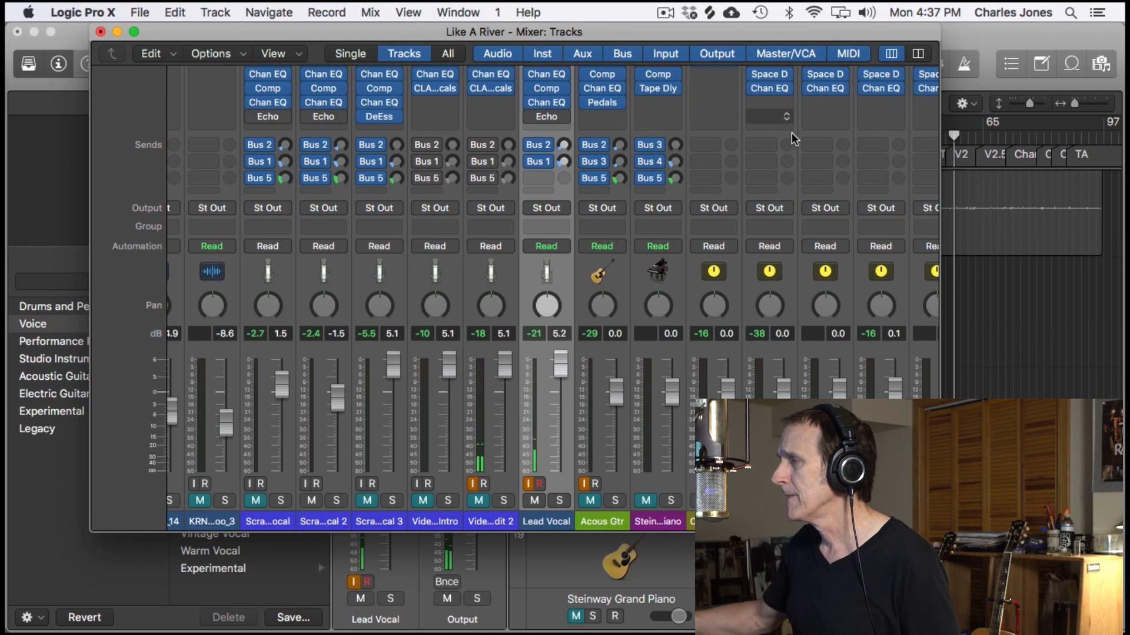
double_click(696, 32)
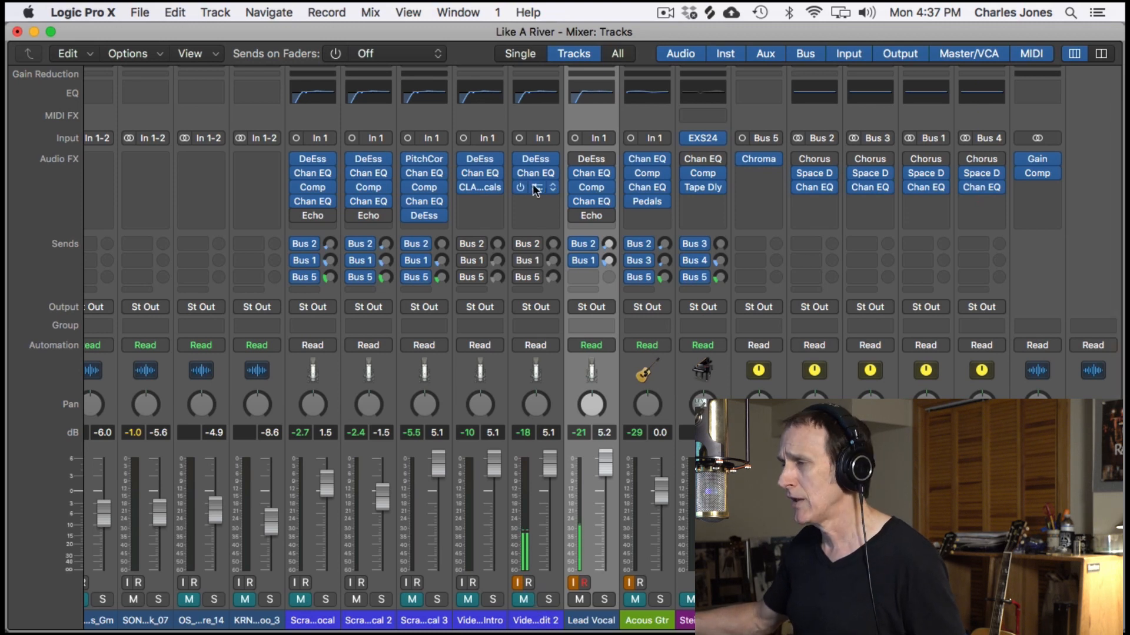
left_click_drag(532, 186, 593, 181)
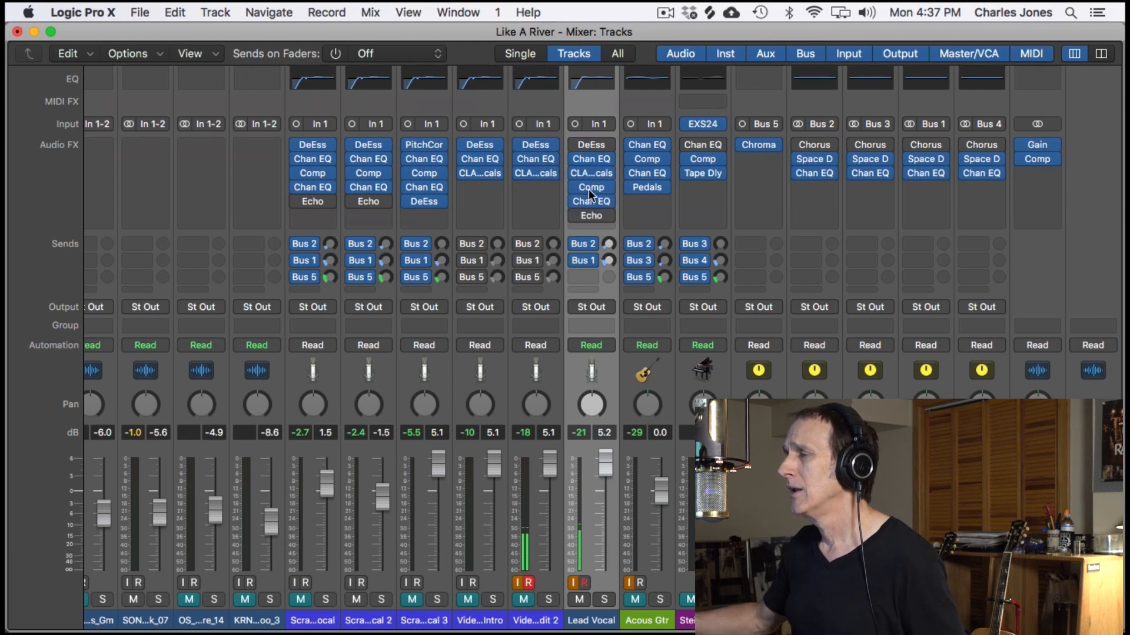